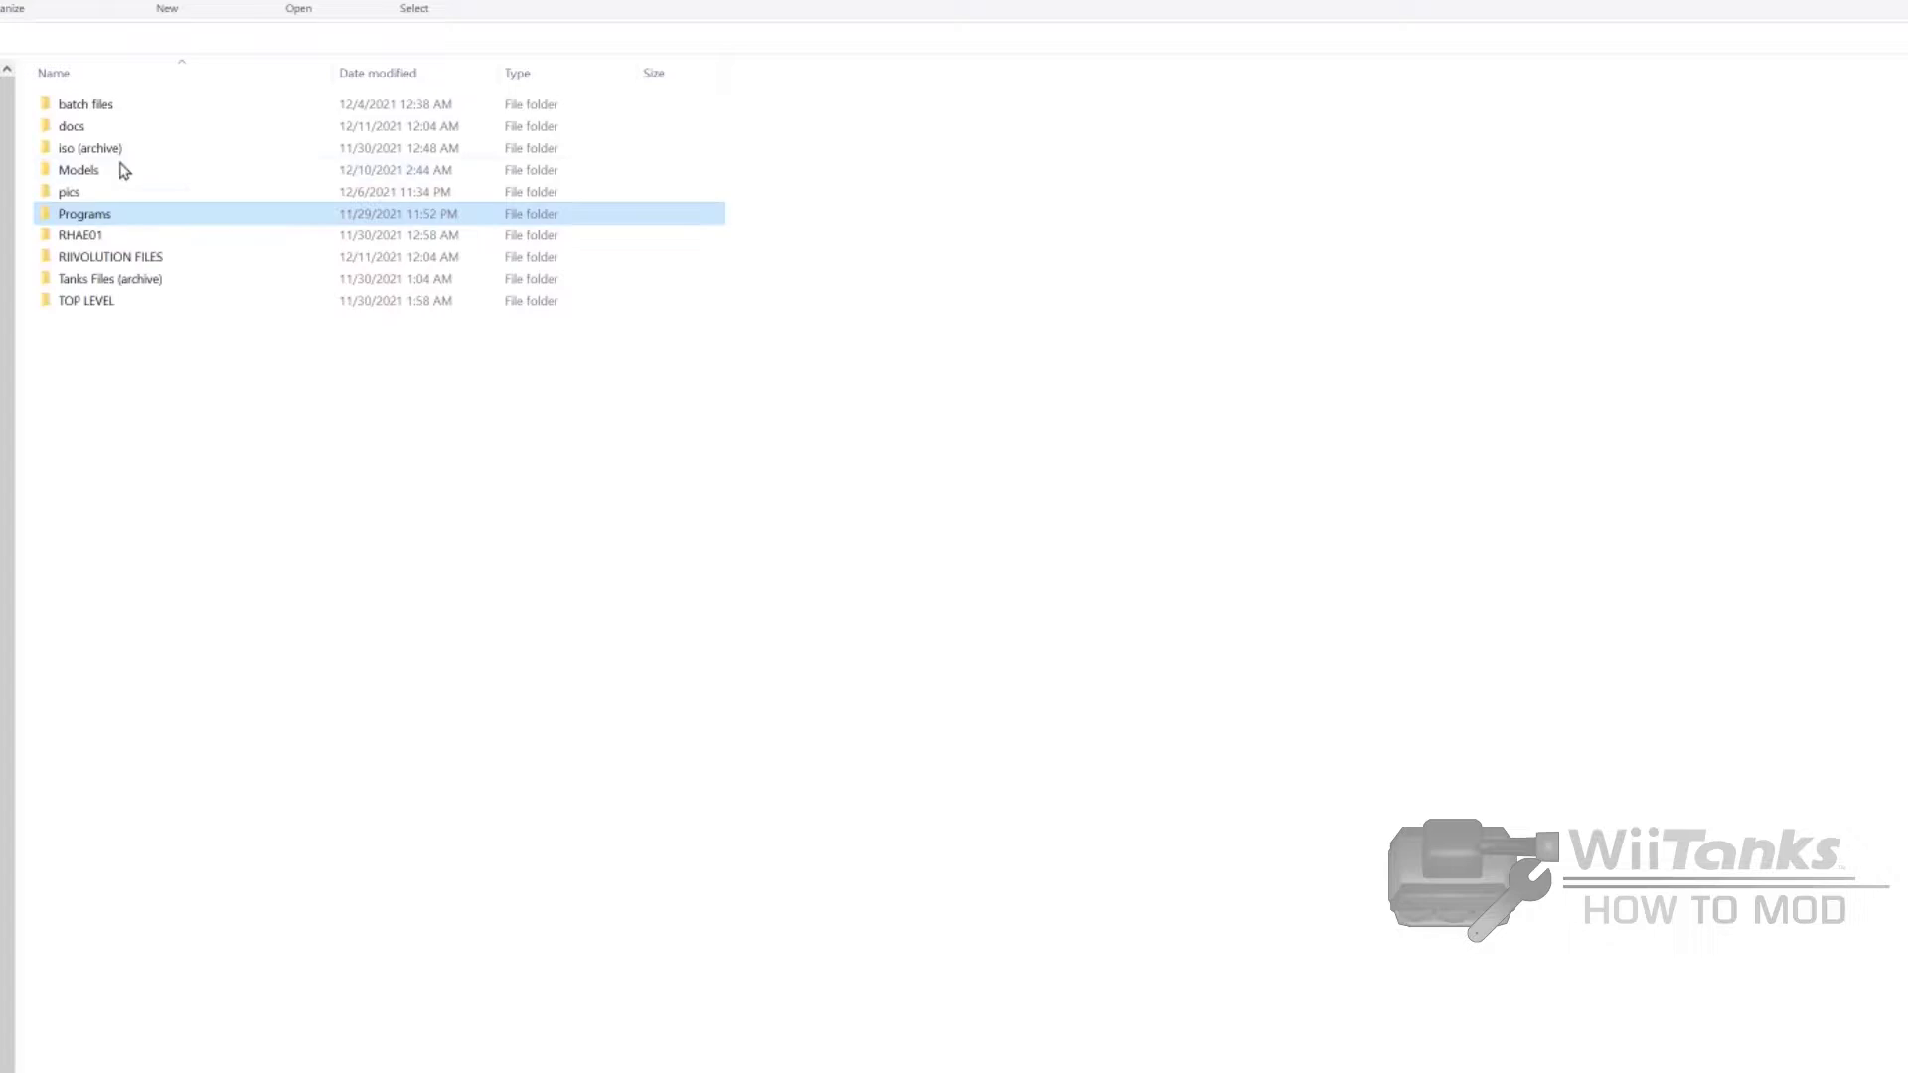
- Run rp_tnk_sound_copy.bat from the batch files folder and confirm continuing to the ISO step
double_click(105, 104)
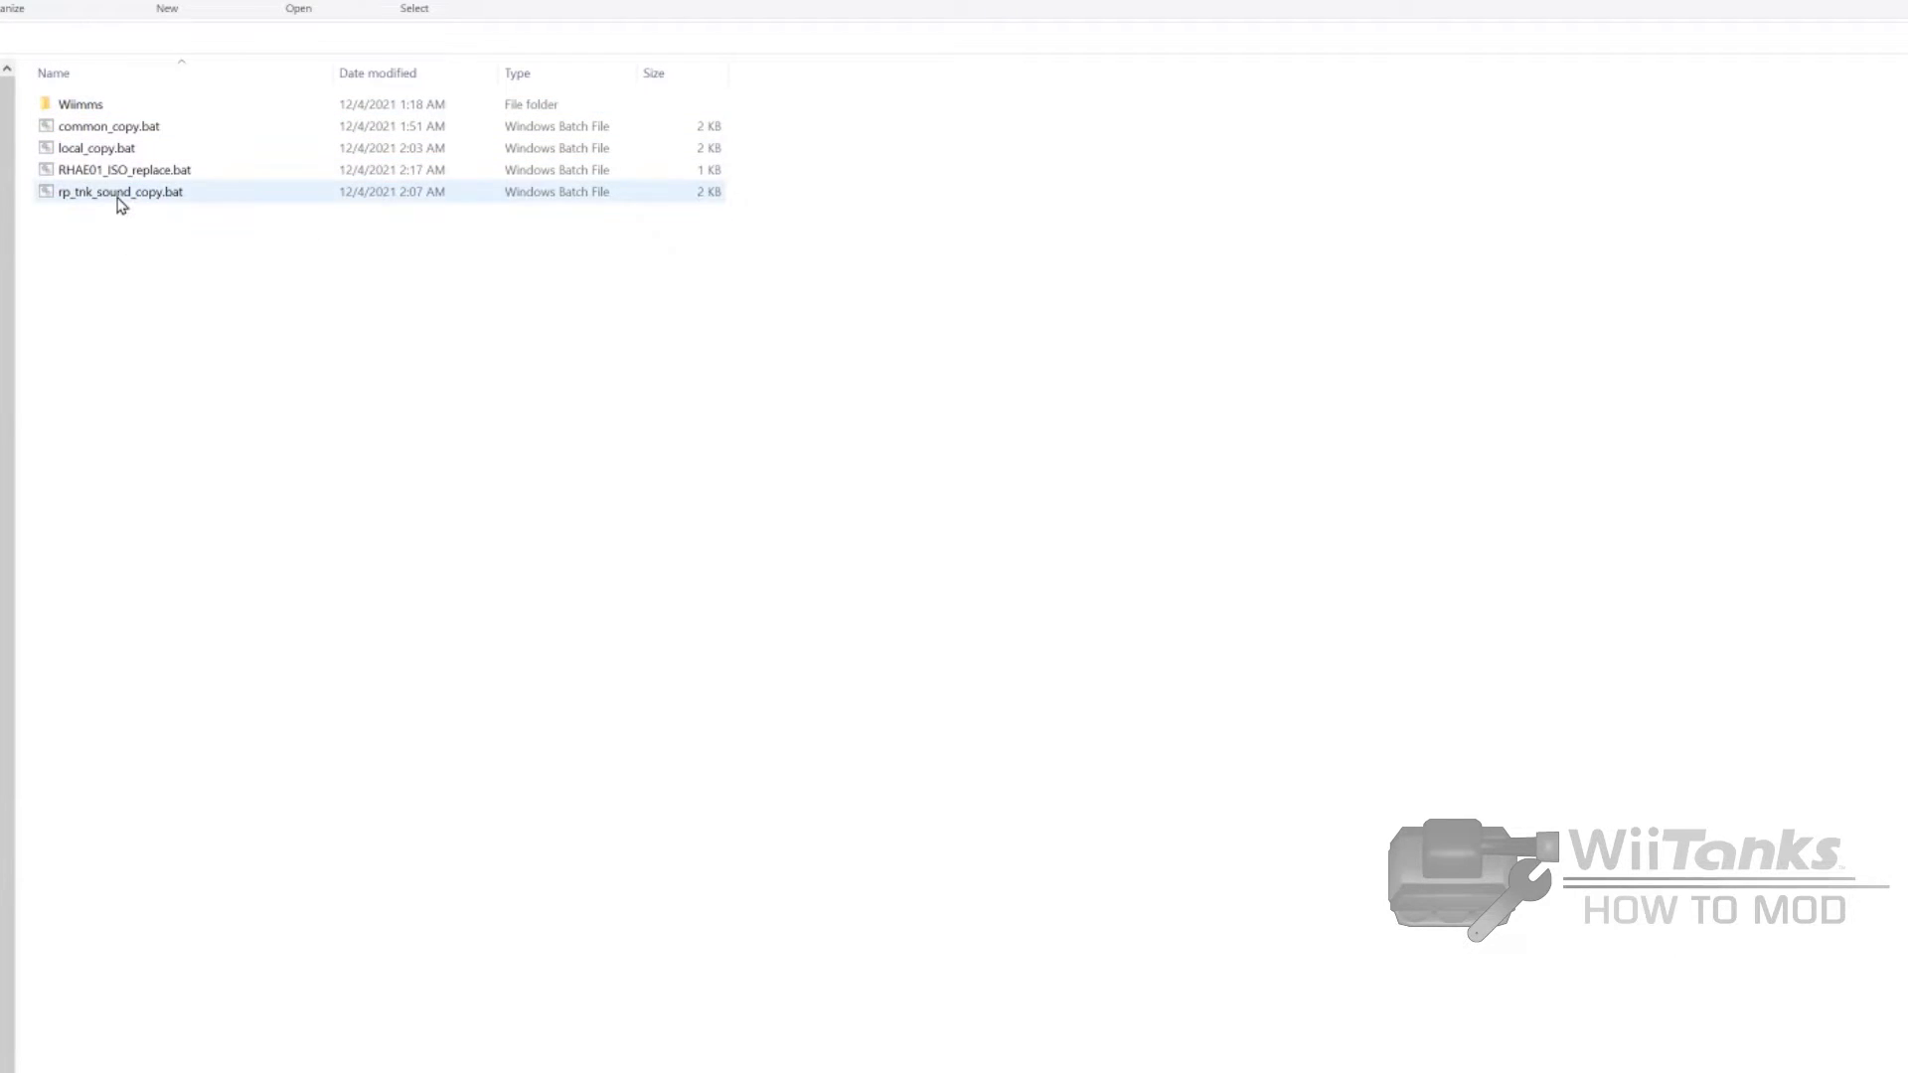
double_click(120, 194)
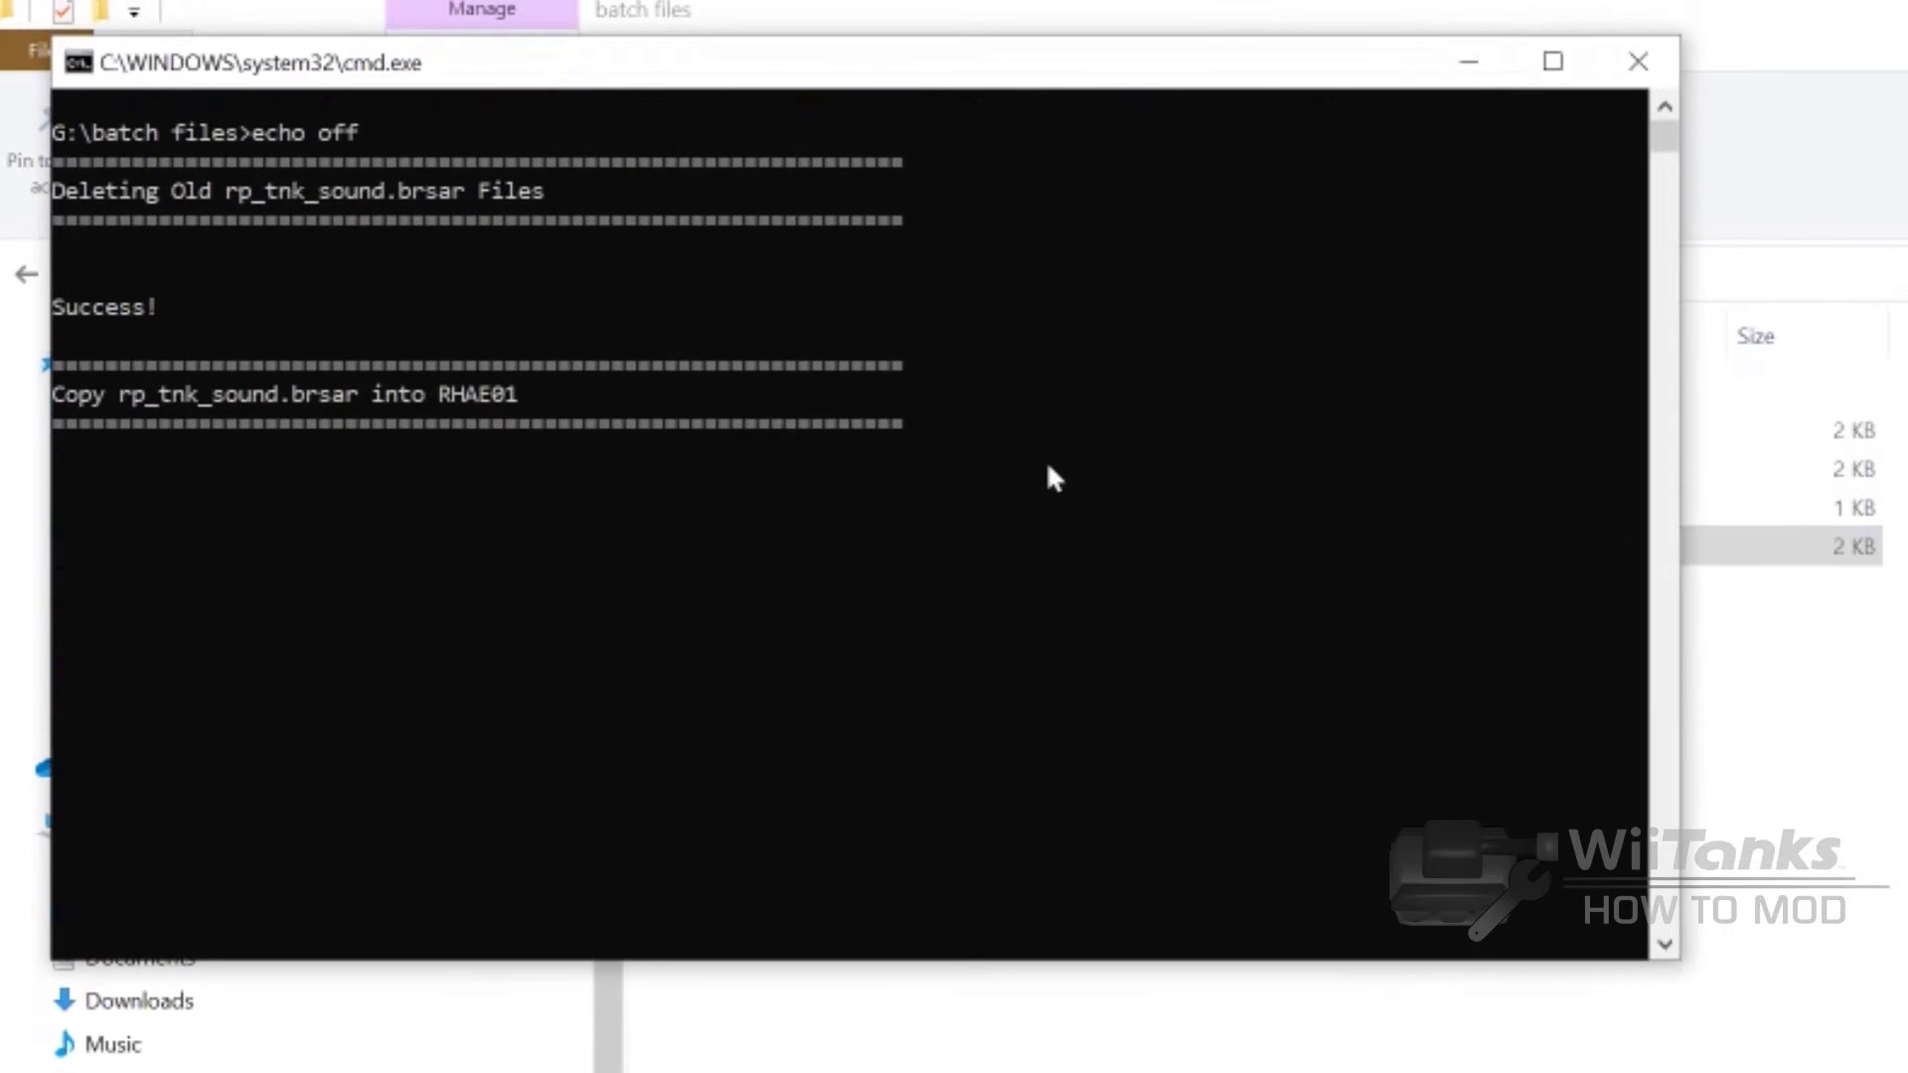
text(y)
key(Return)
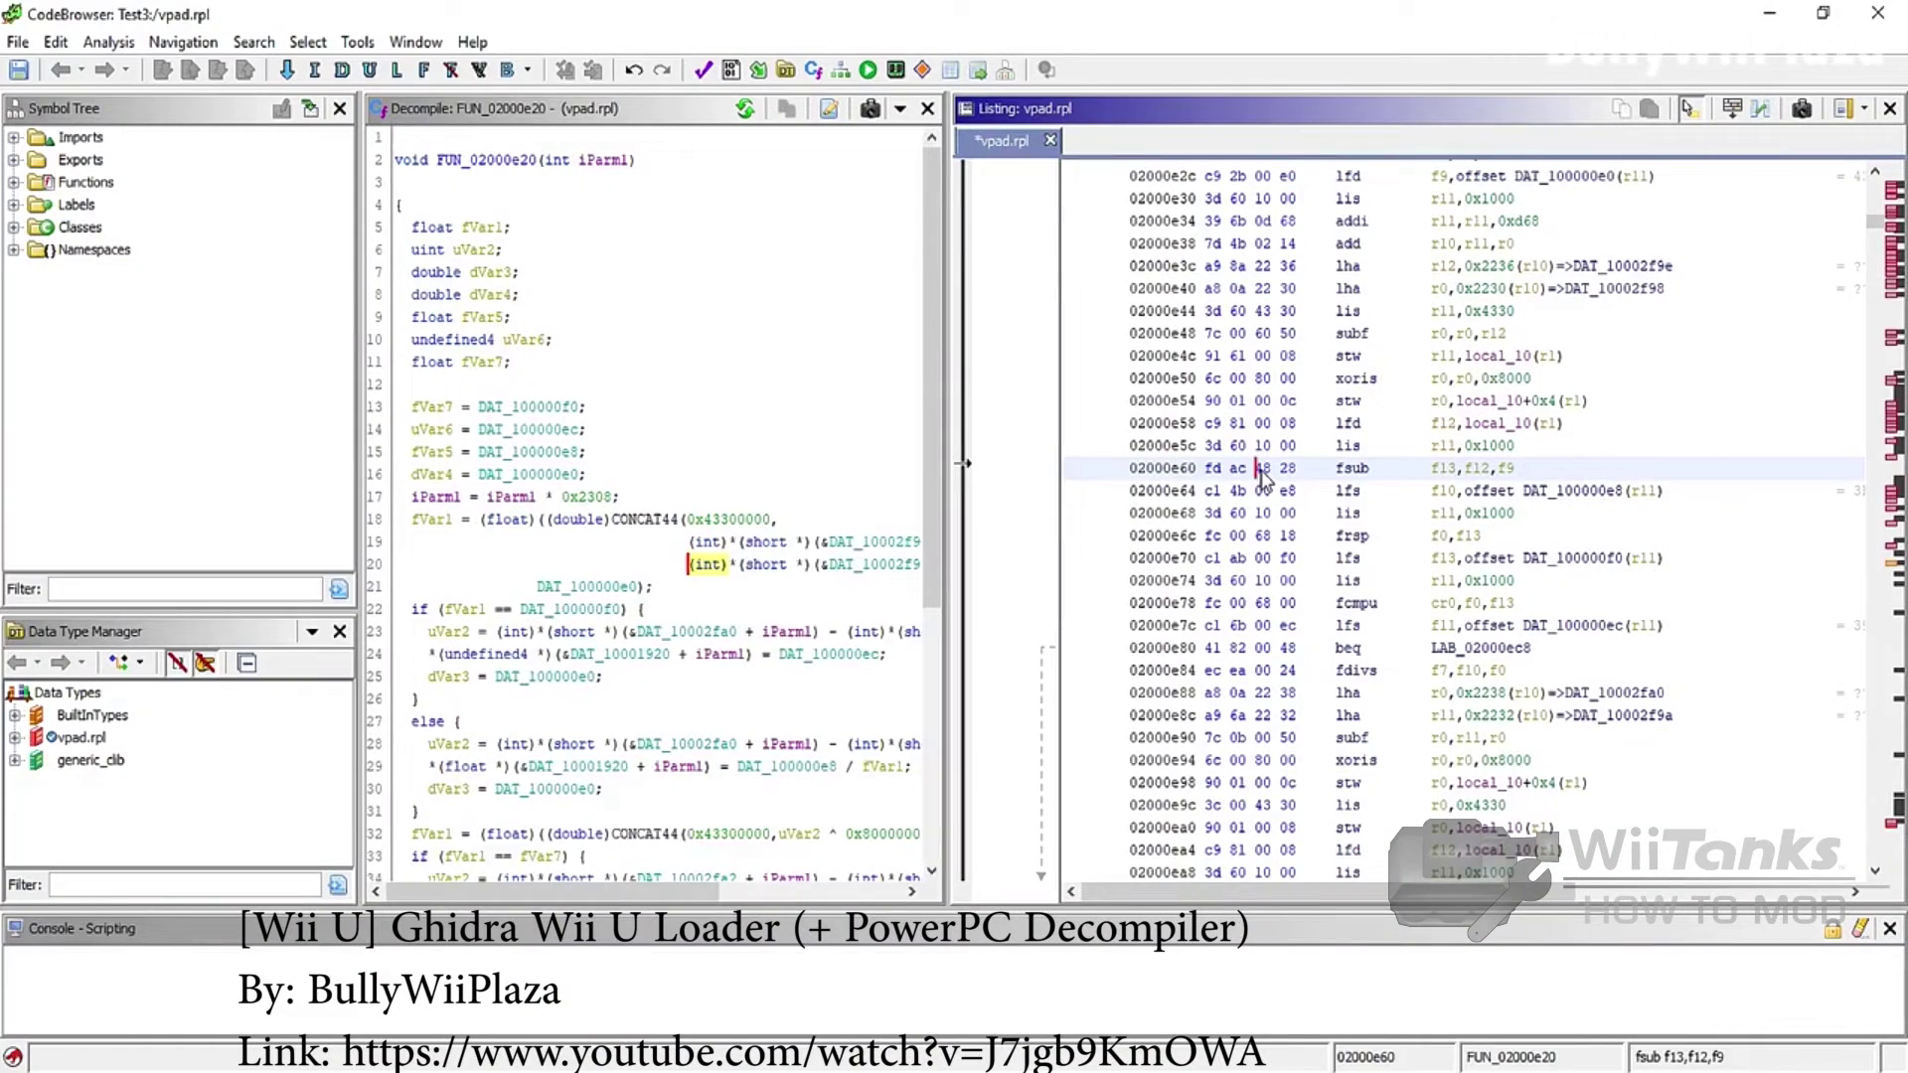
scroll(827, 444, down, 3)
scroll(751, 476, down, 3)
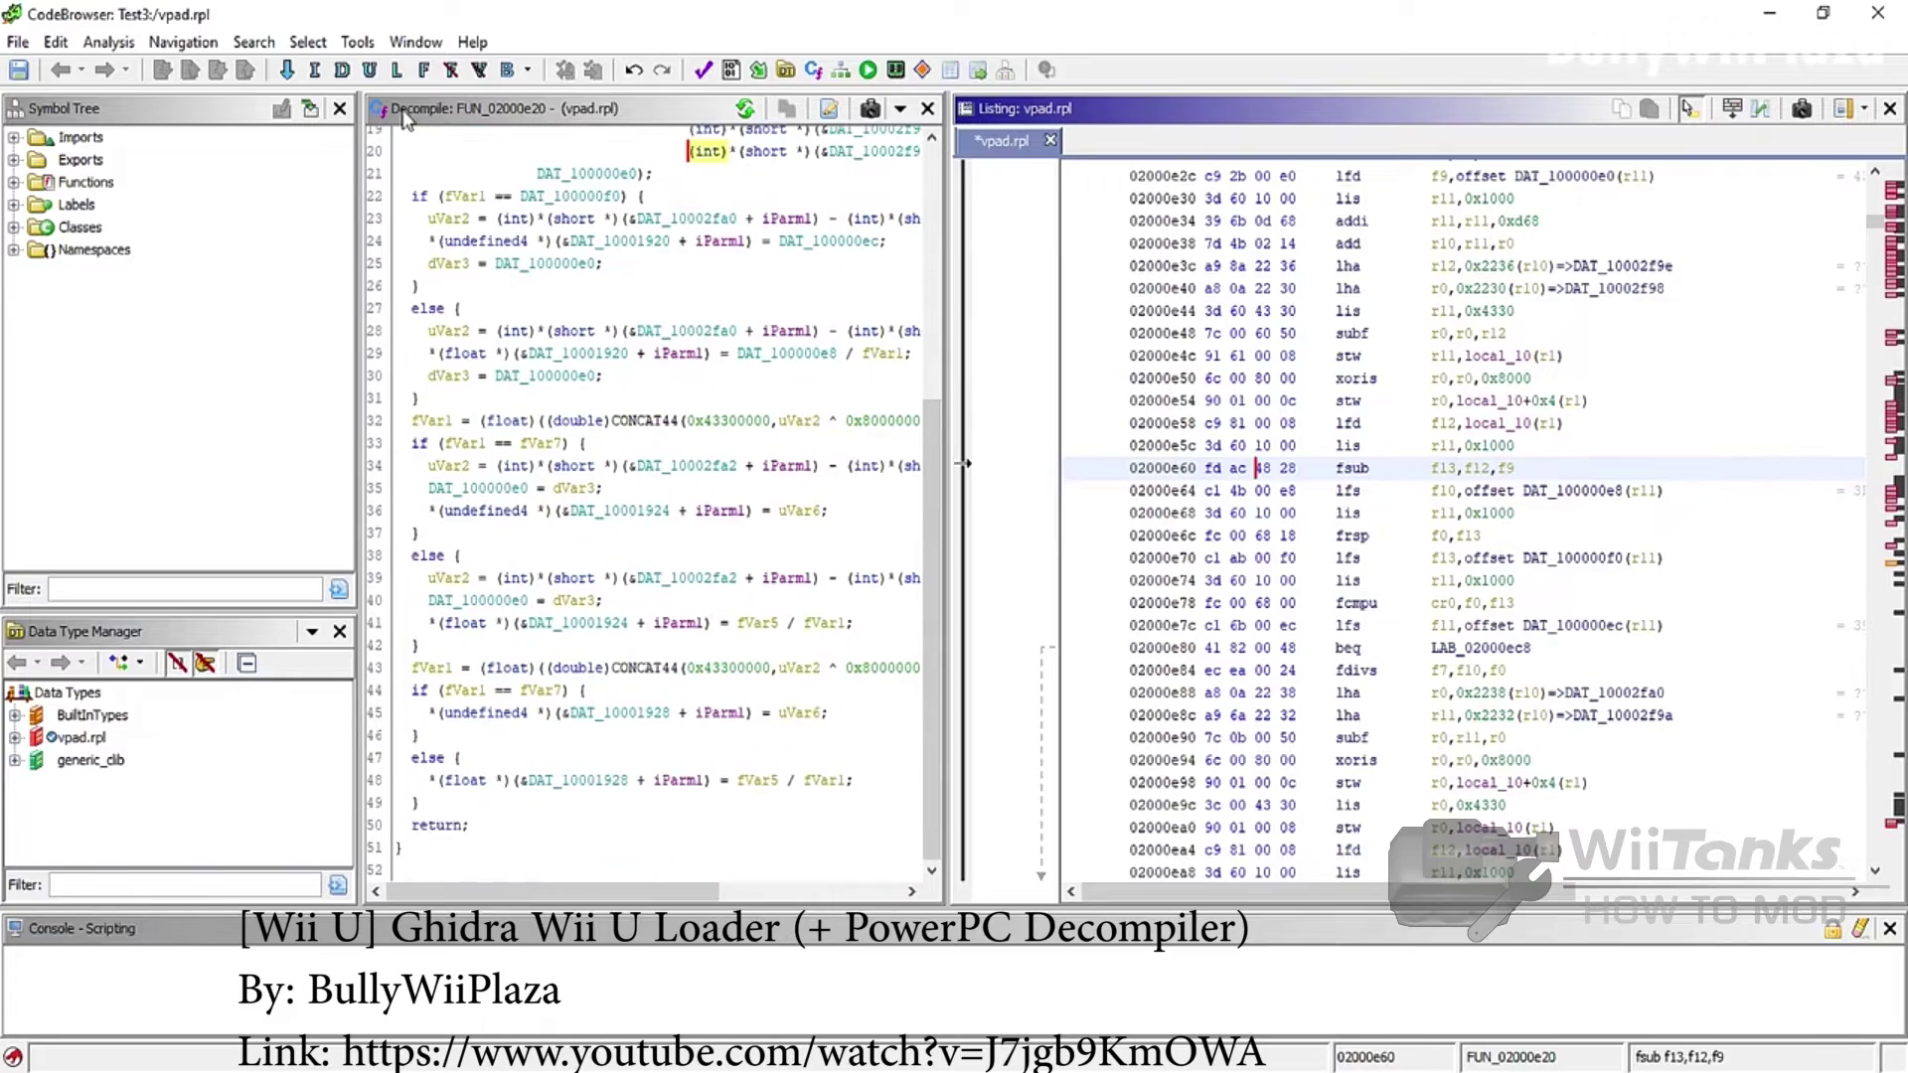
- Browse vpad.rpl's exports, then the coreinit.rpl and nsysccr.rpl imports, ending on the VPAD exports
click(16, 161)
scroll(93, 263, down, 5)
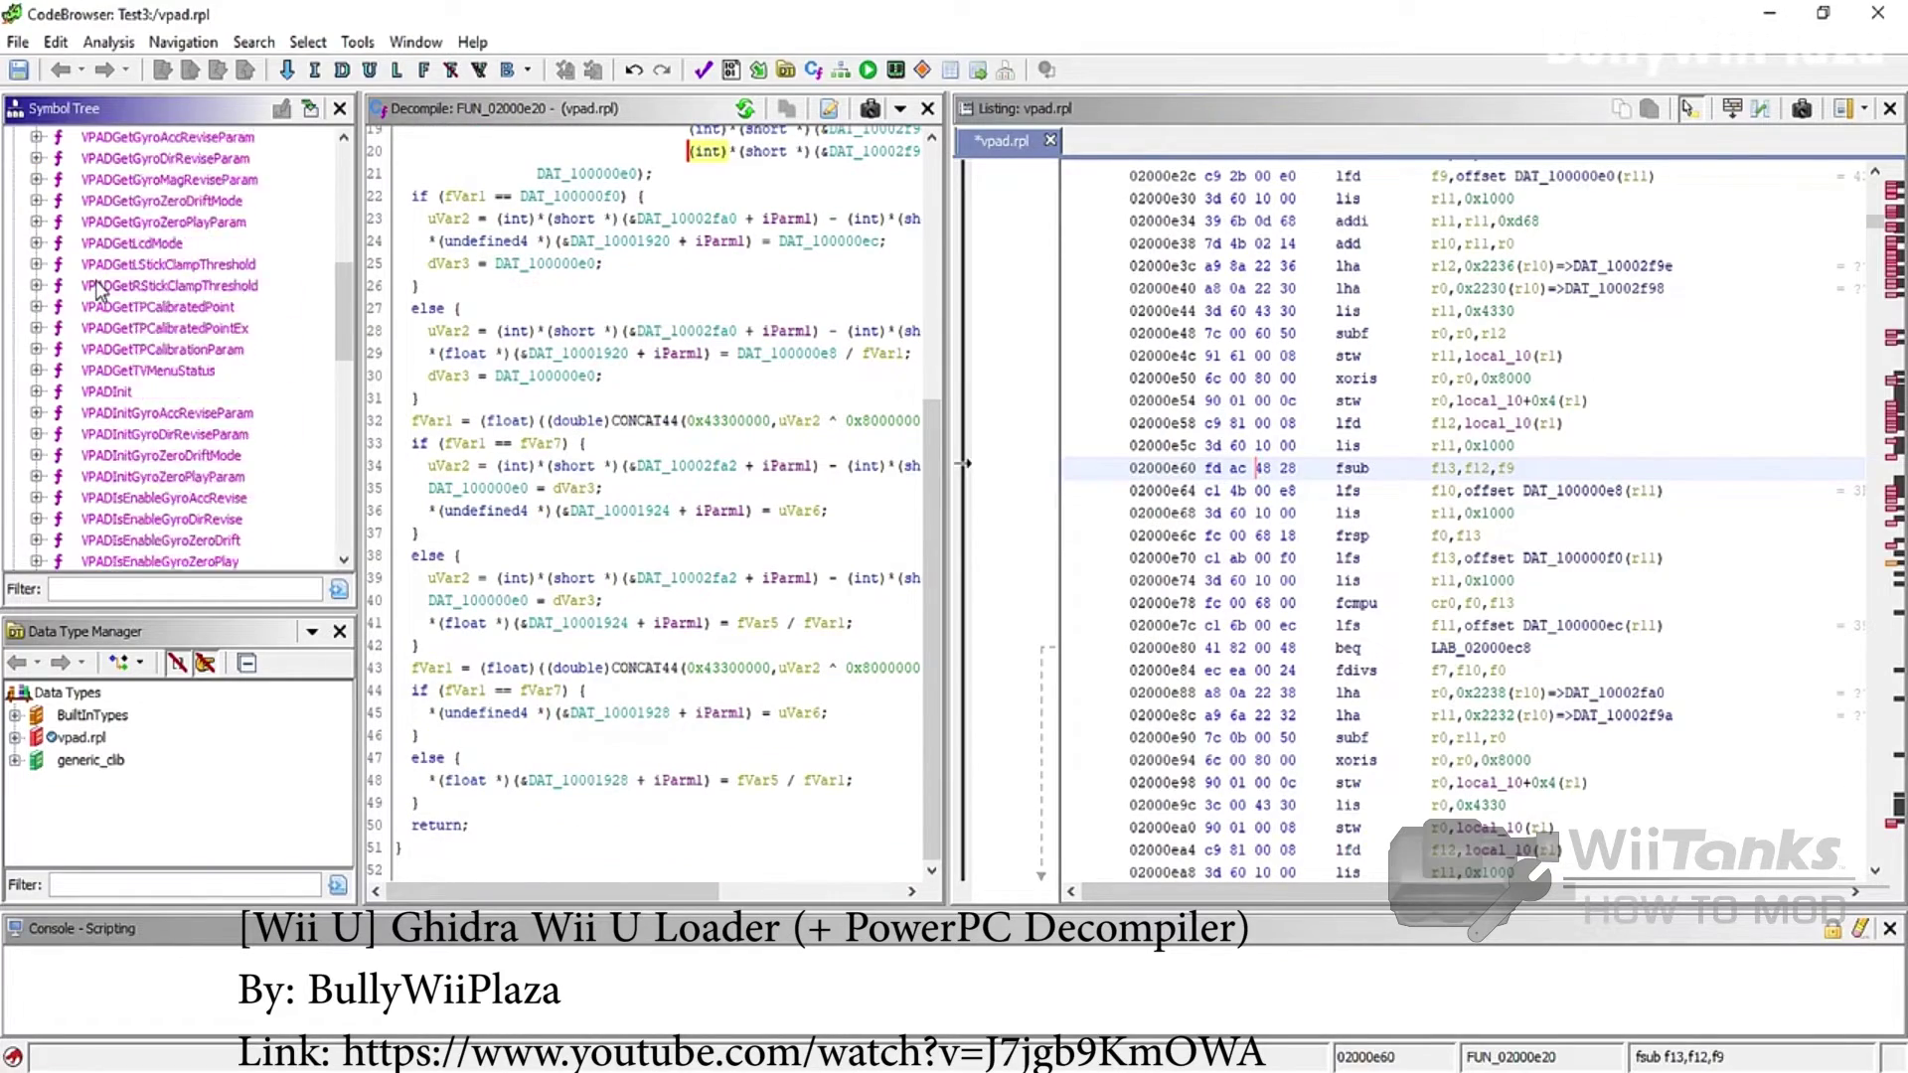
scroll(94, 299, down, 5)
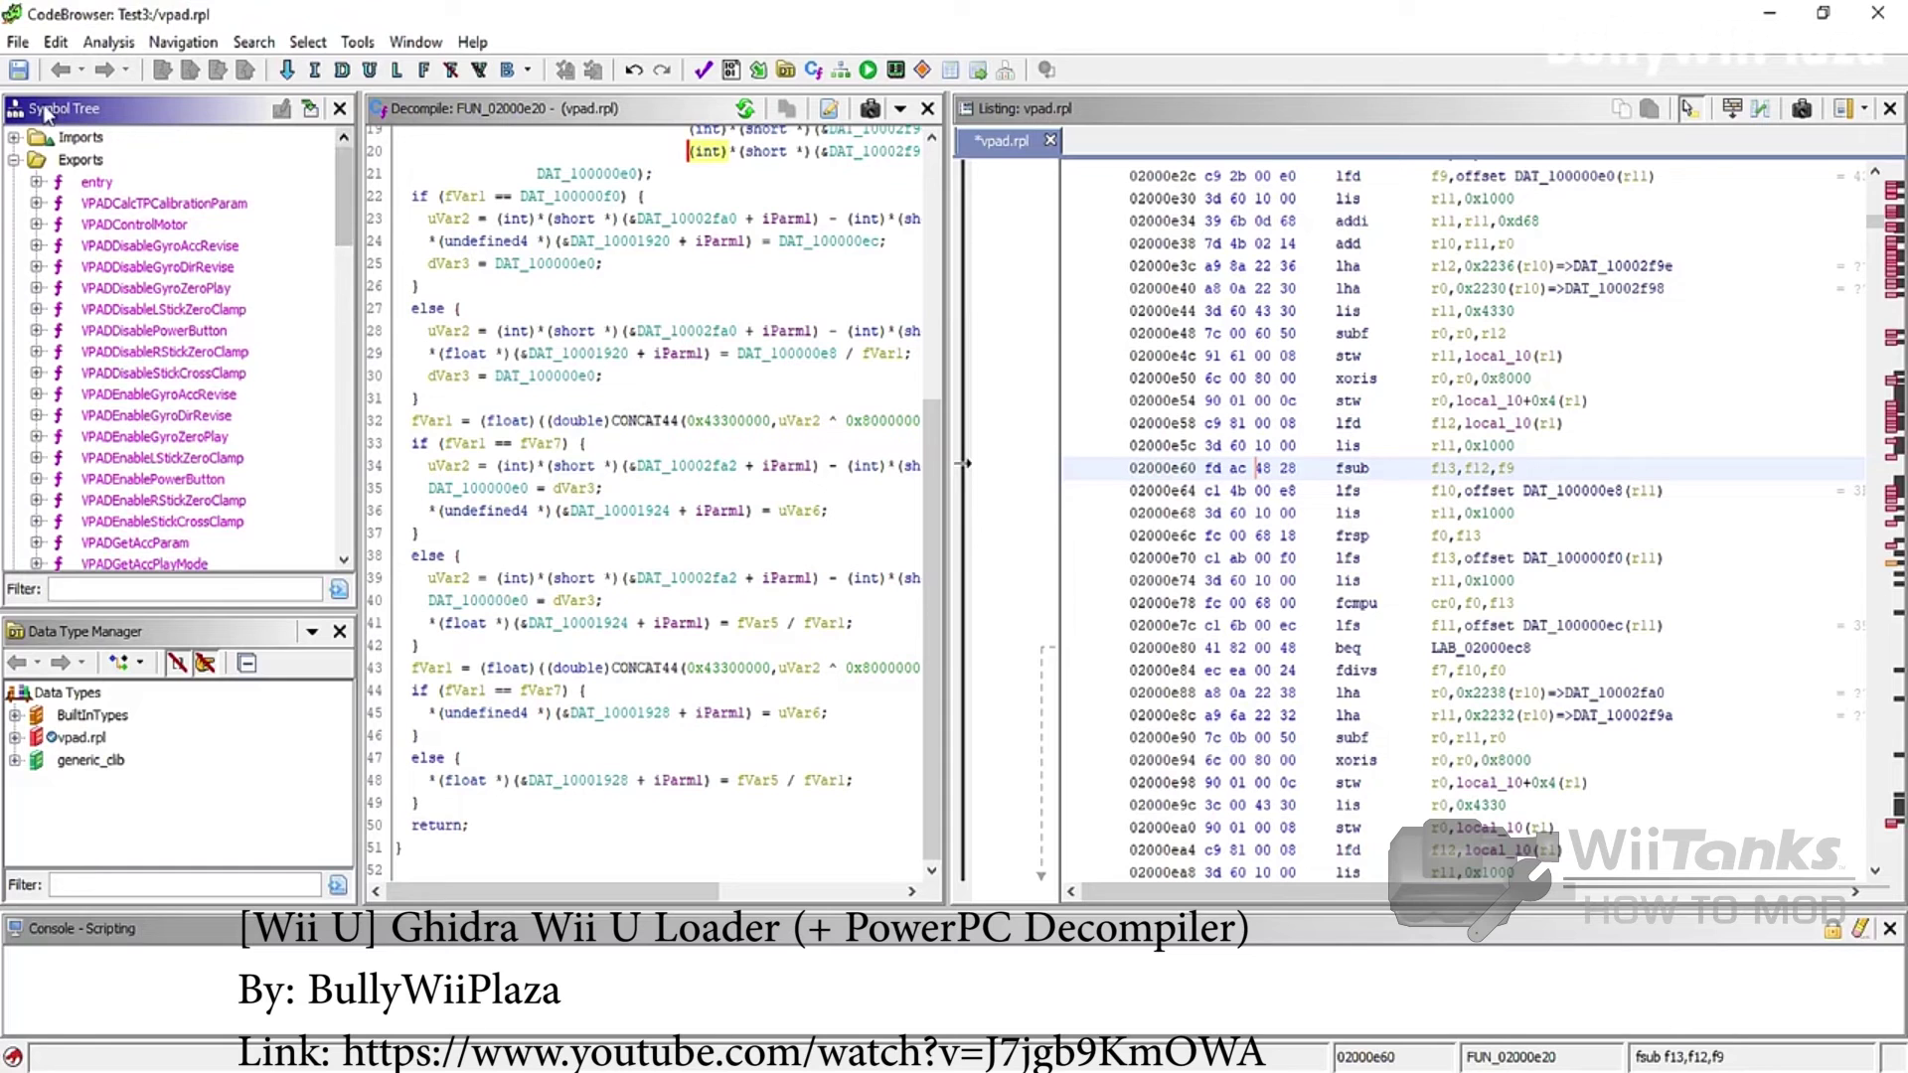
click(15, 160)
click(36, 160)
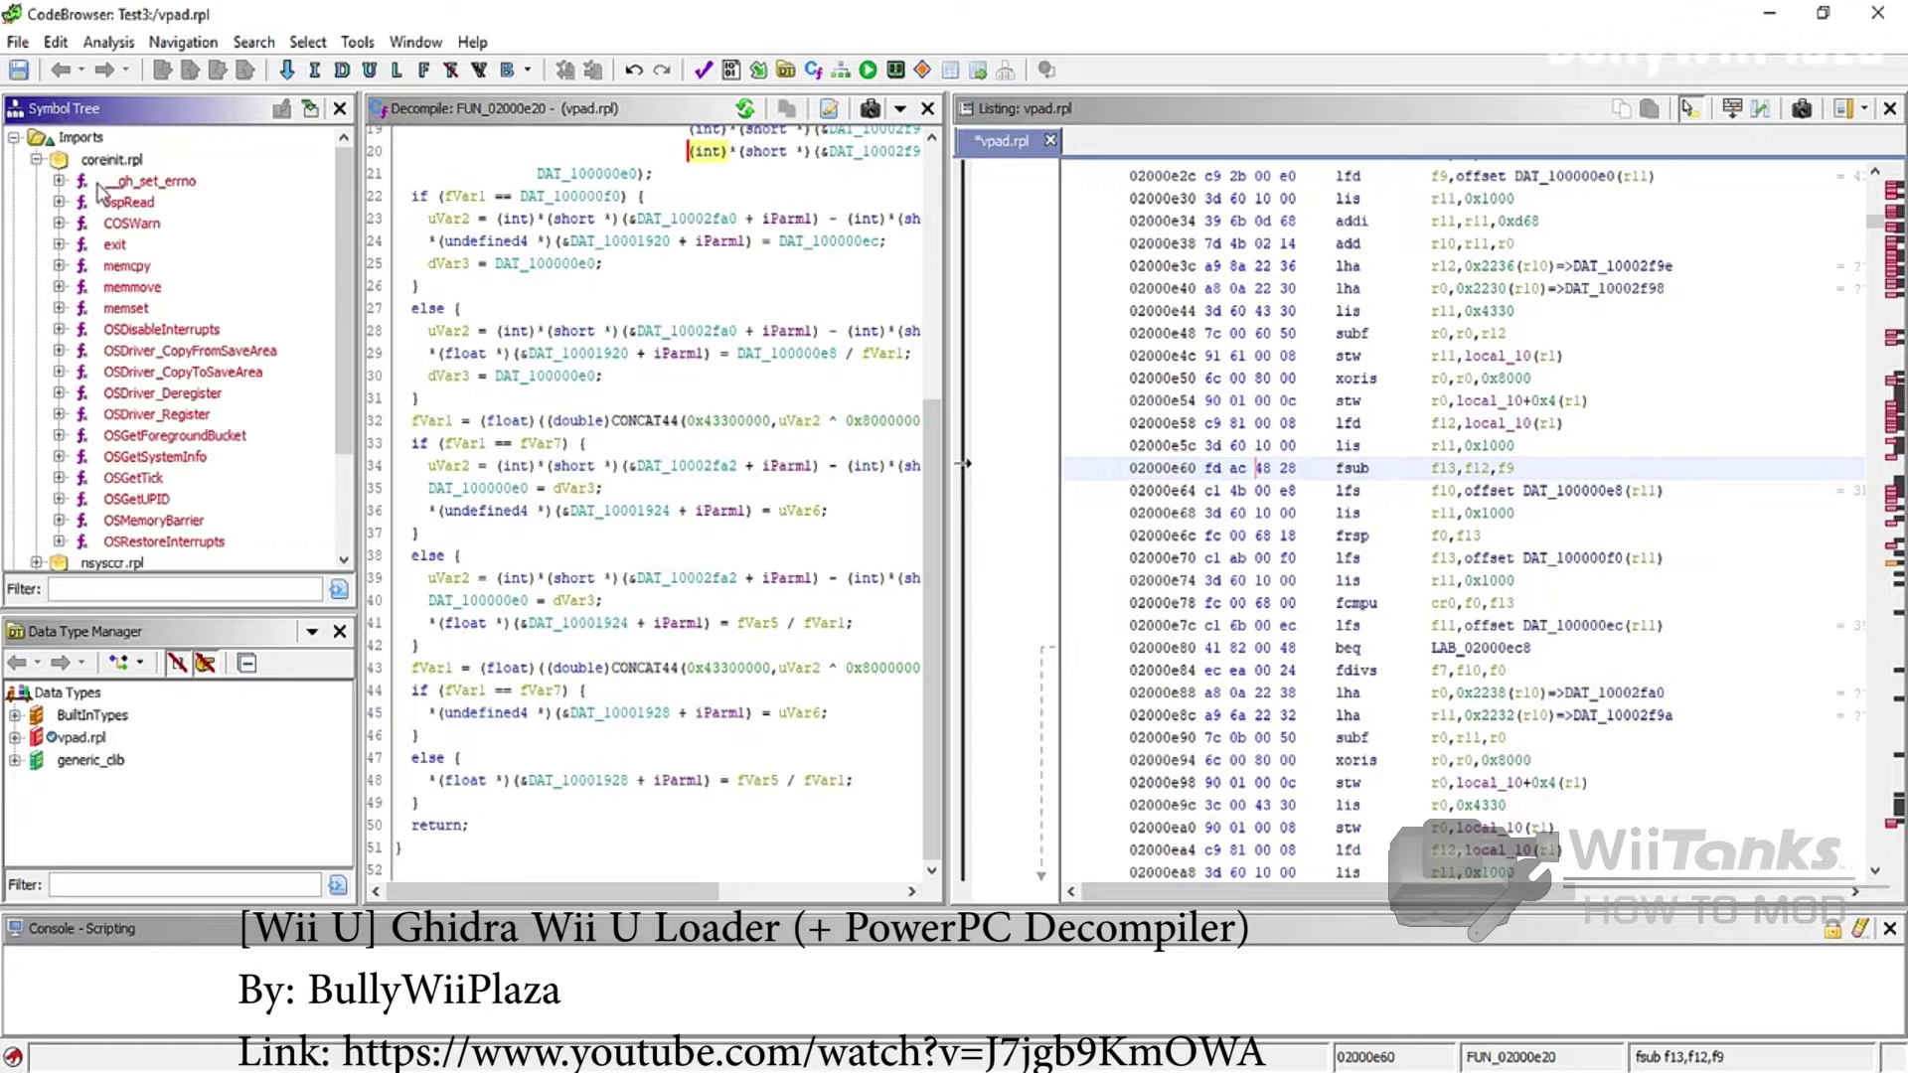
click(36, 159)
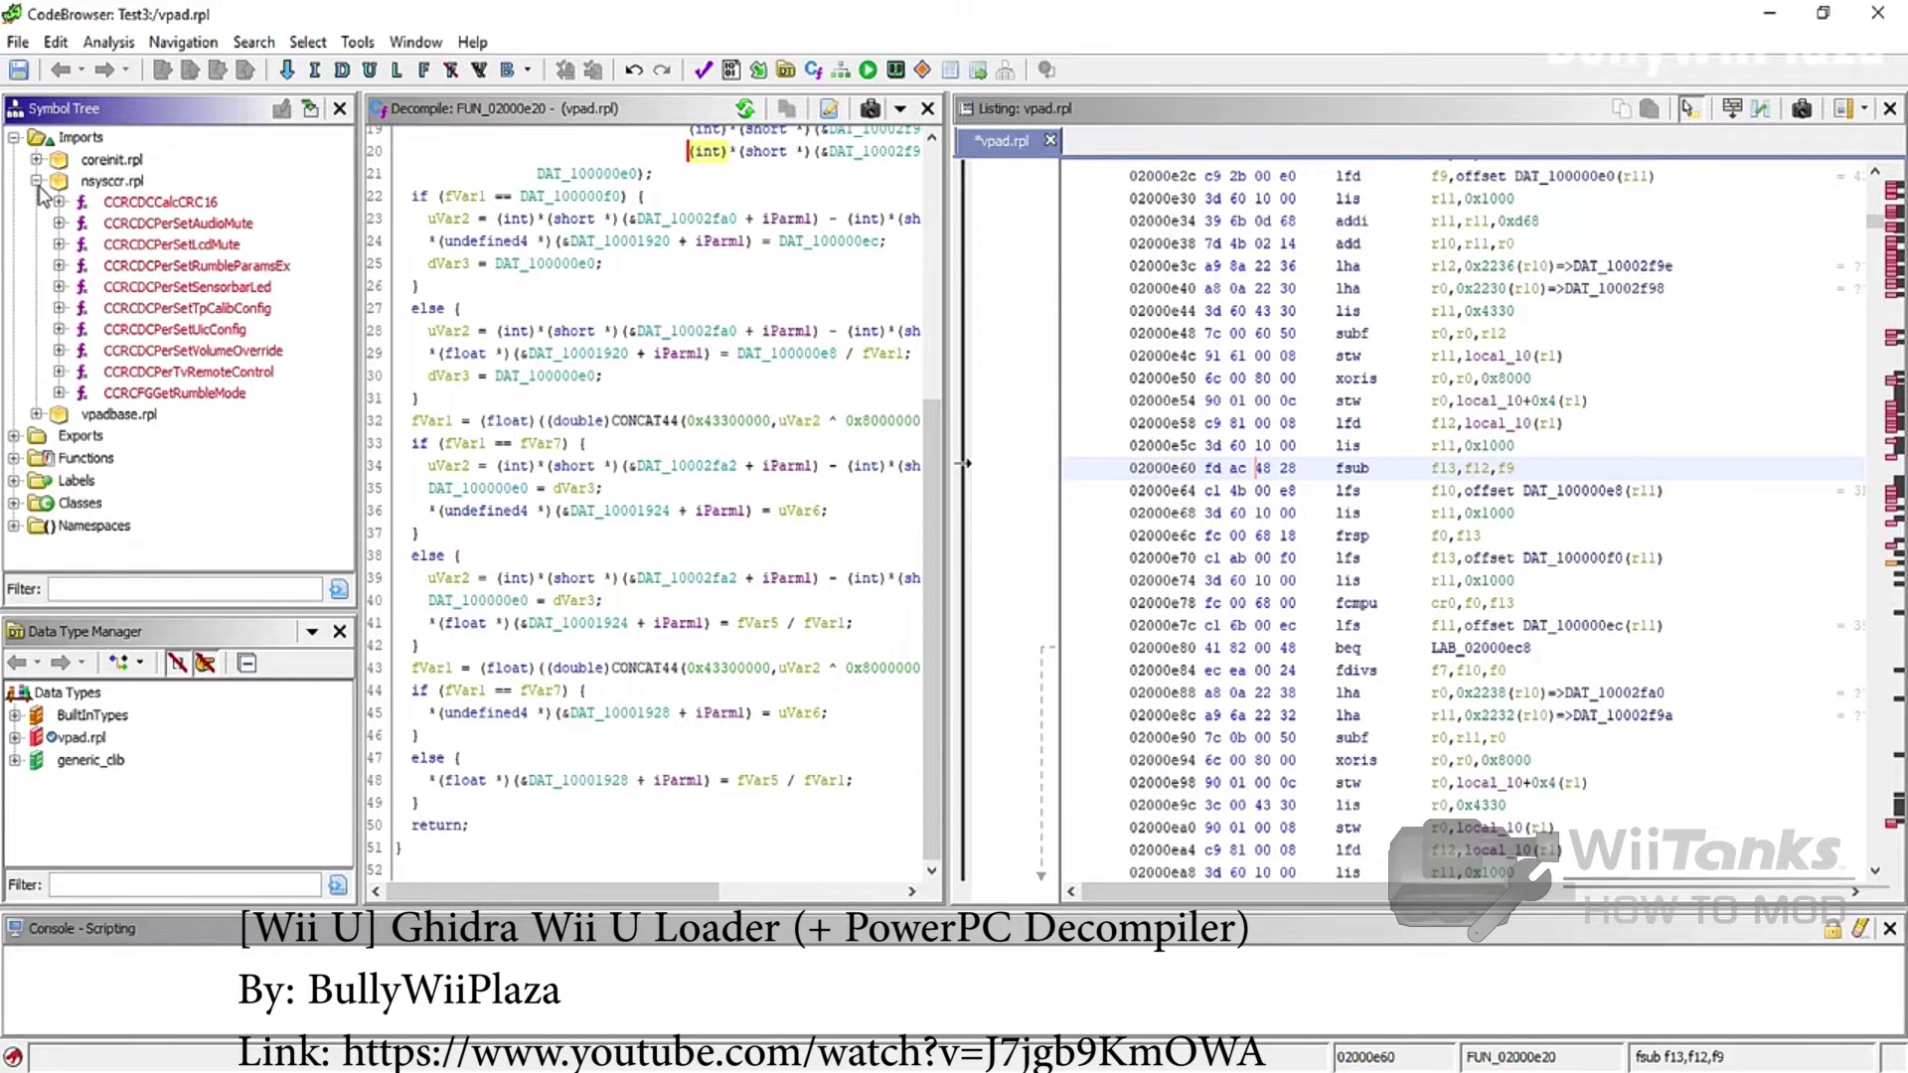
scroll(135, 321, down, 4)
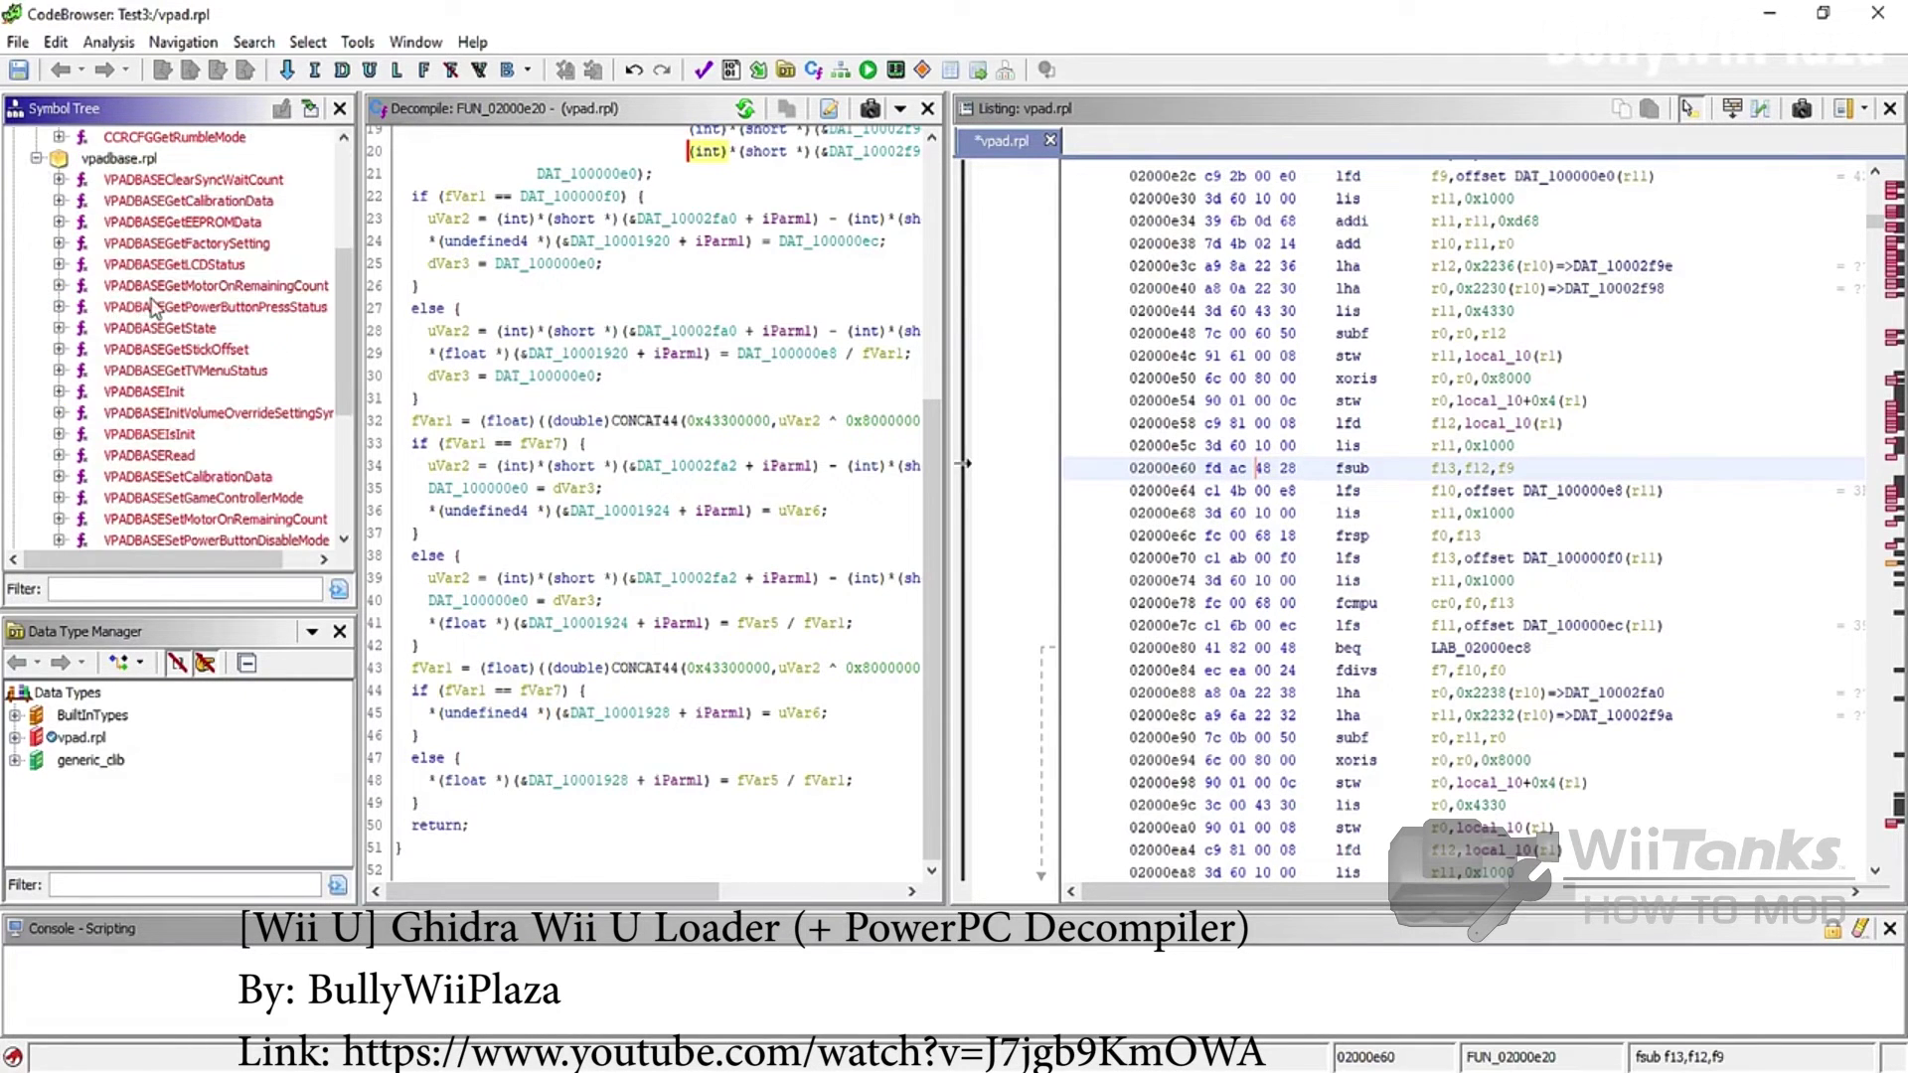
scroll(132, 321, up, 4)
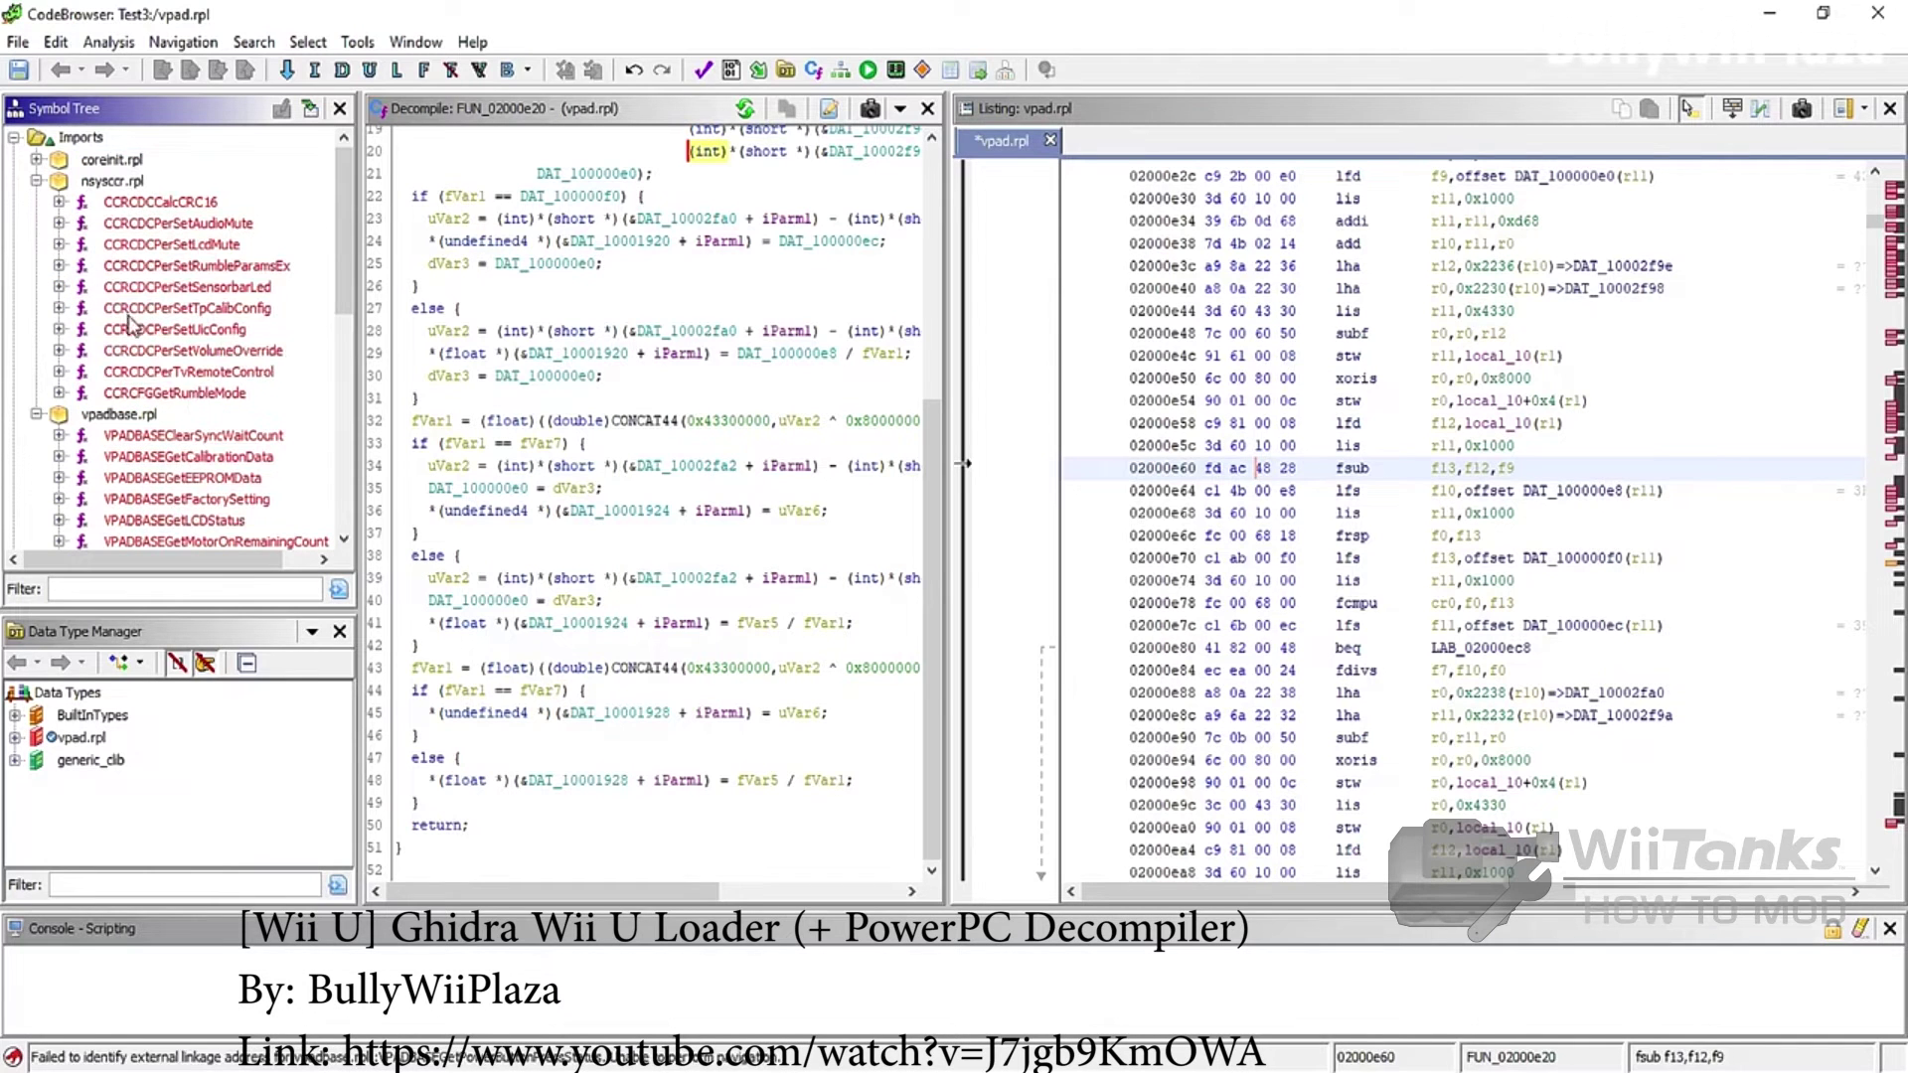
click(14, 137)
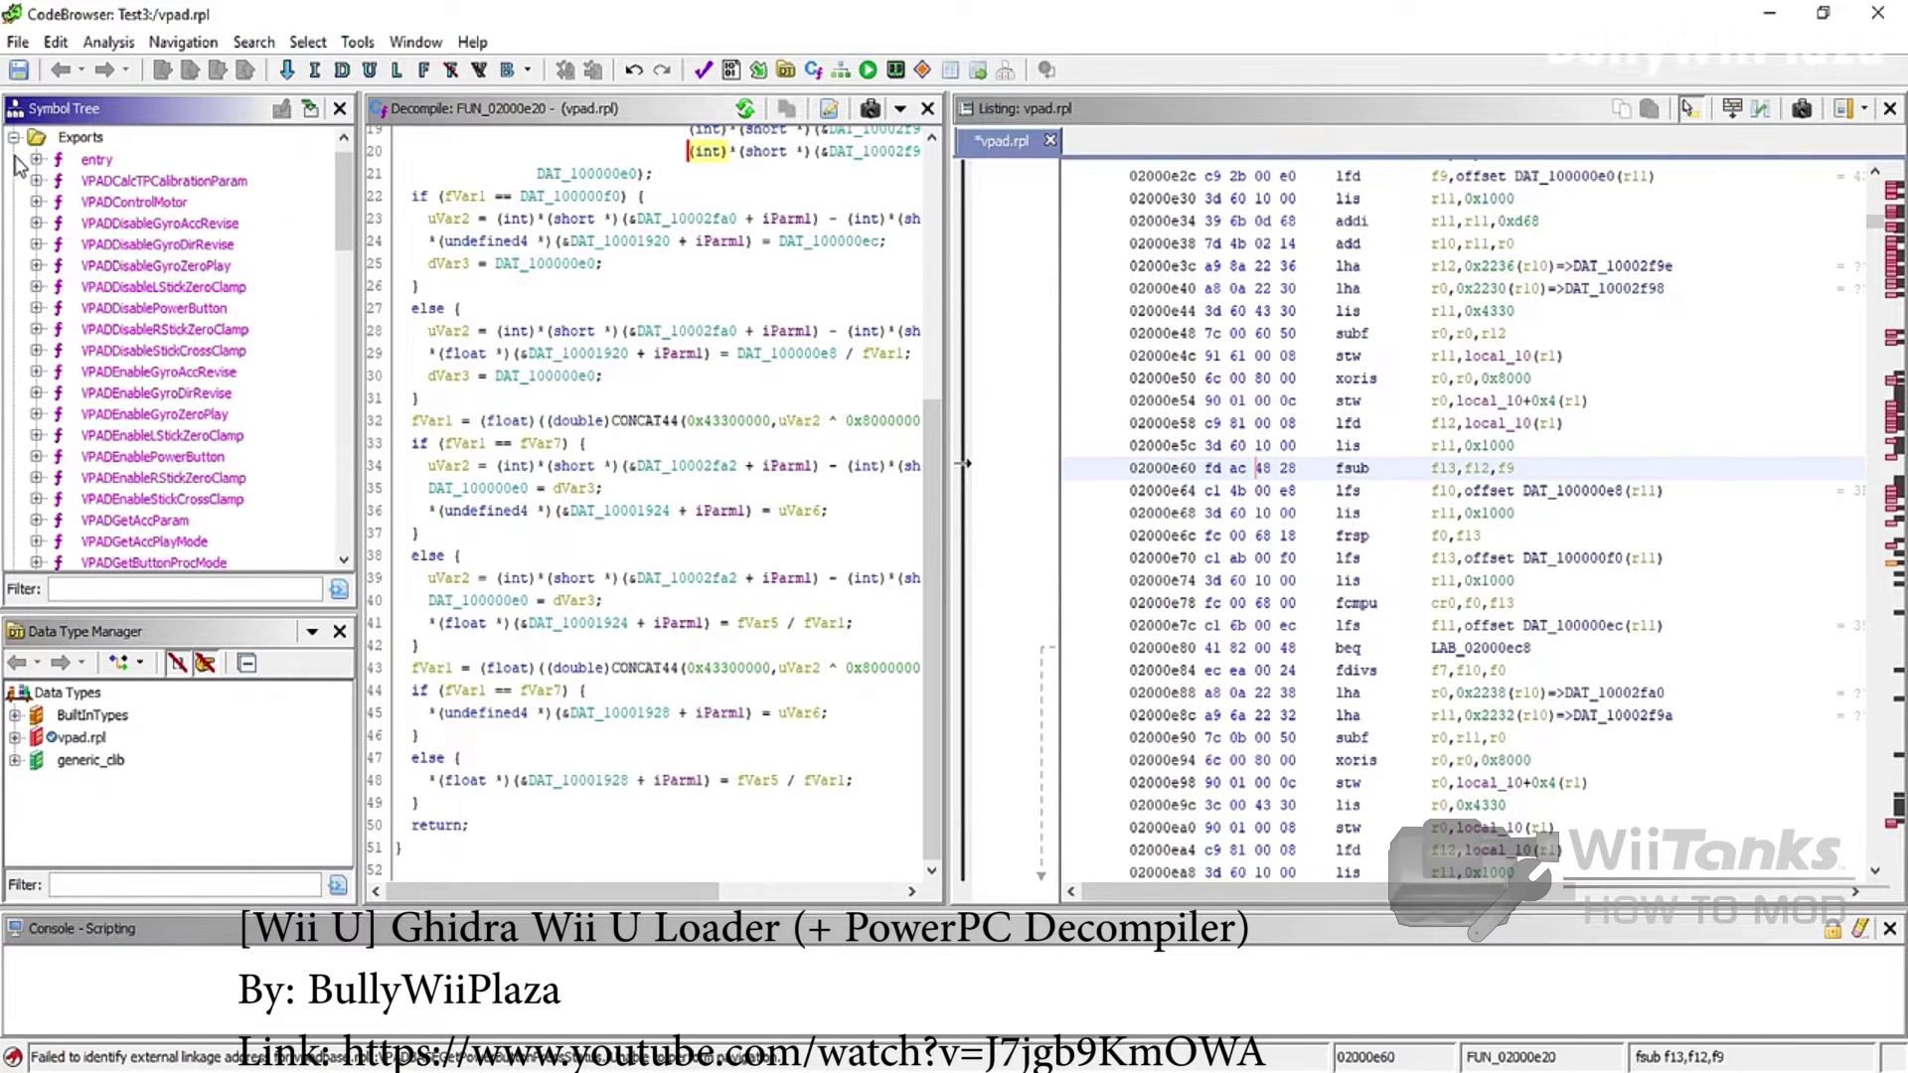
- Decompile VPADCalcTPCalibrationParam, then VPADDisableGyroDirRevise, and collapse the exports list
double_click(128, 185)
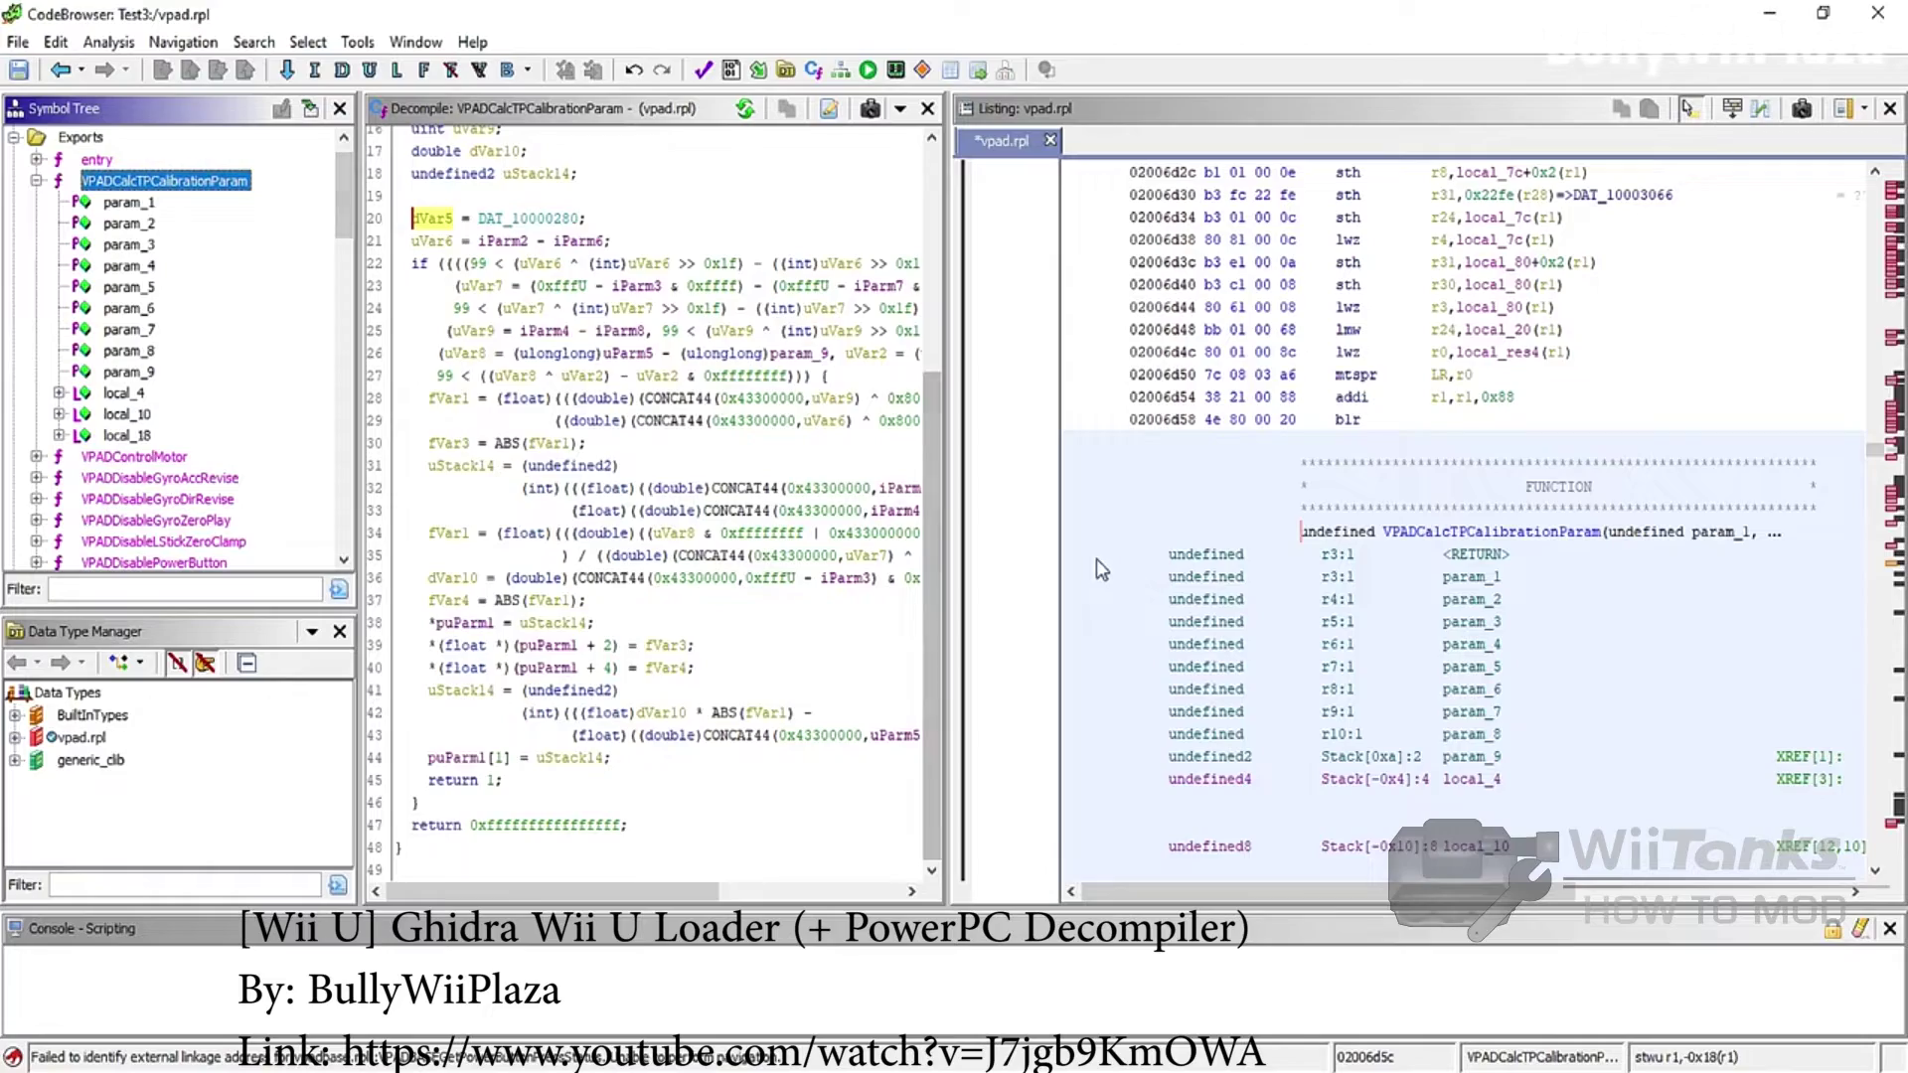
scroll(802, 617, up, 5)
scroll(741, 413, down, 2)
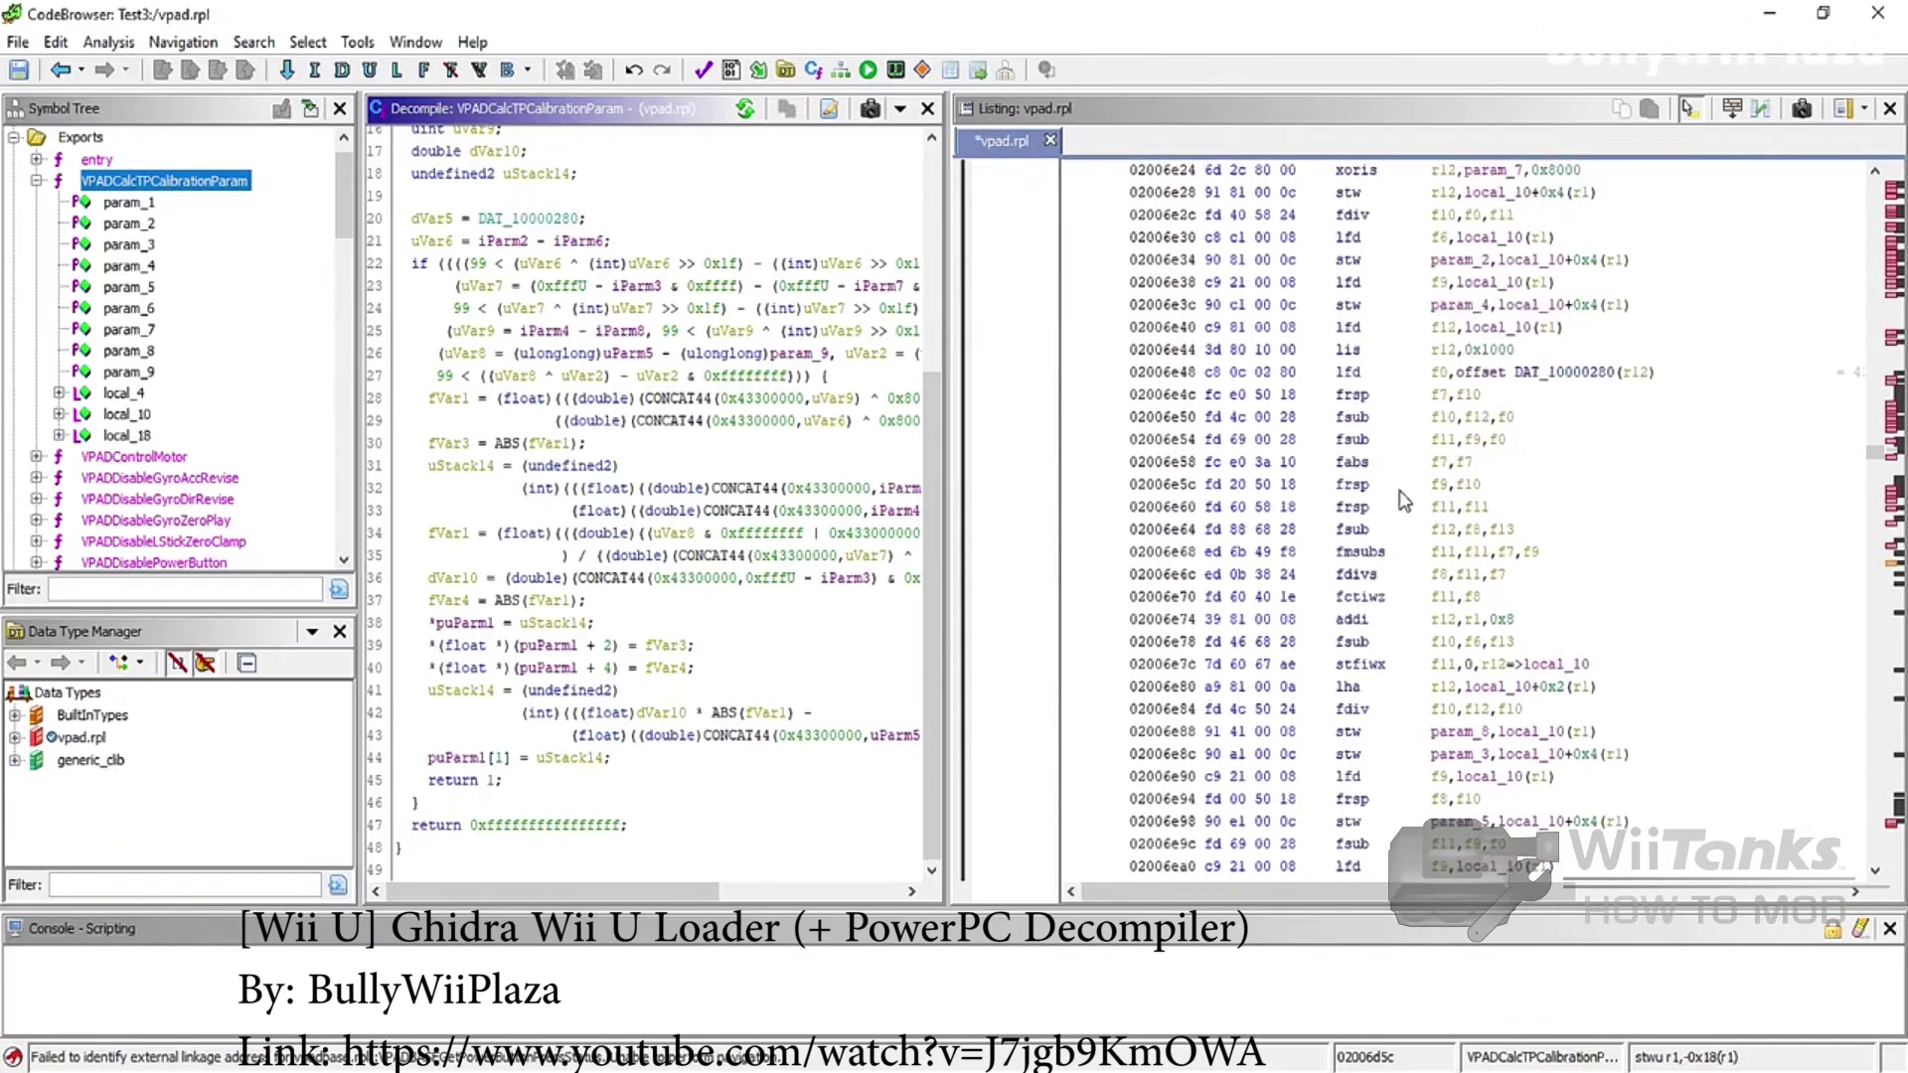
scroll(1400, 481, down, 2)
click(157, 370)
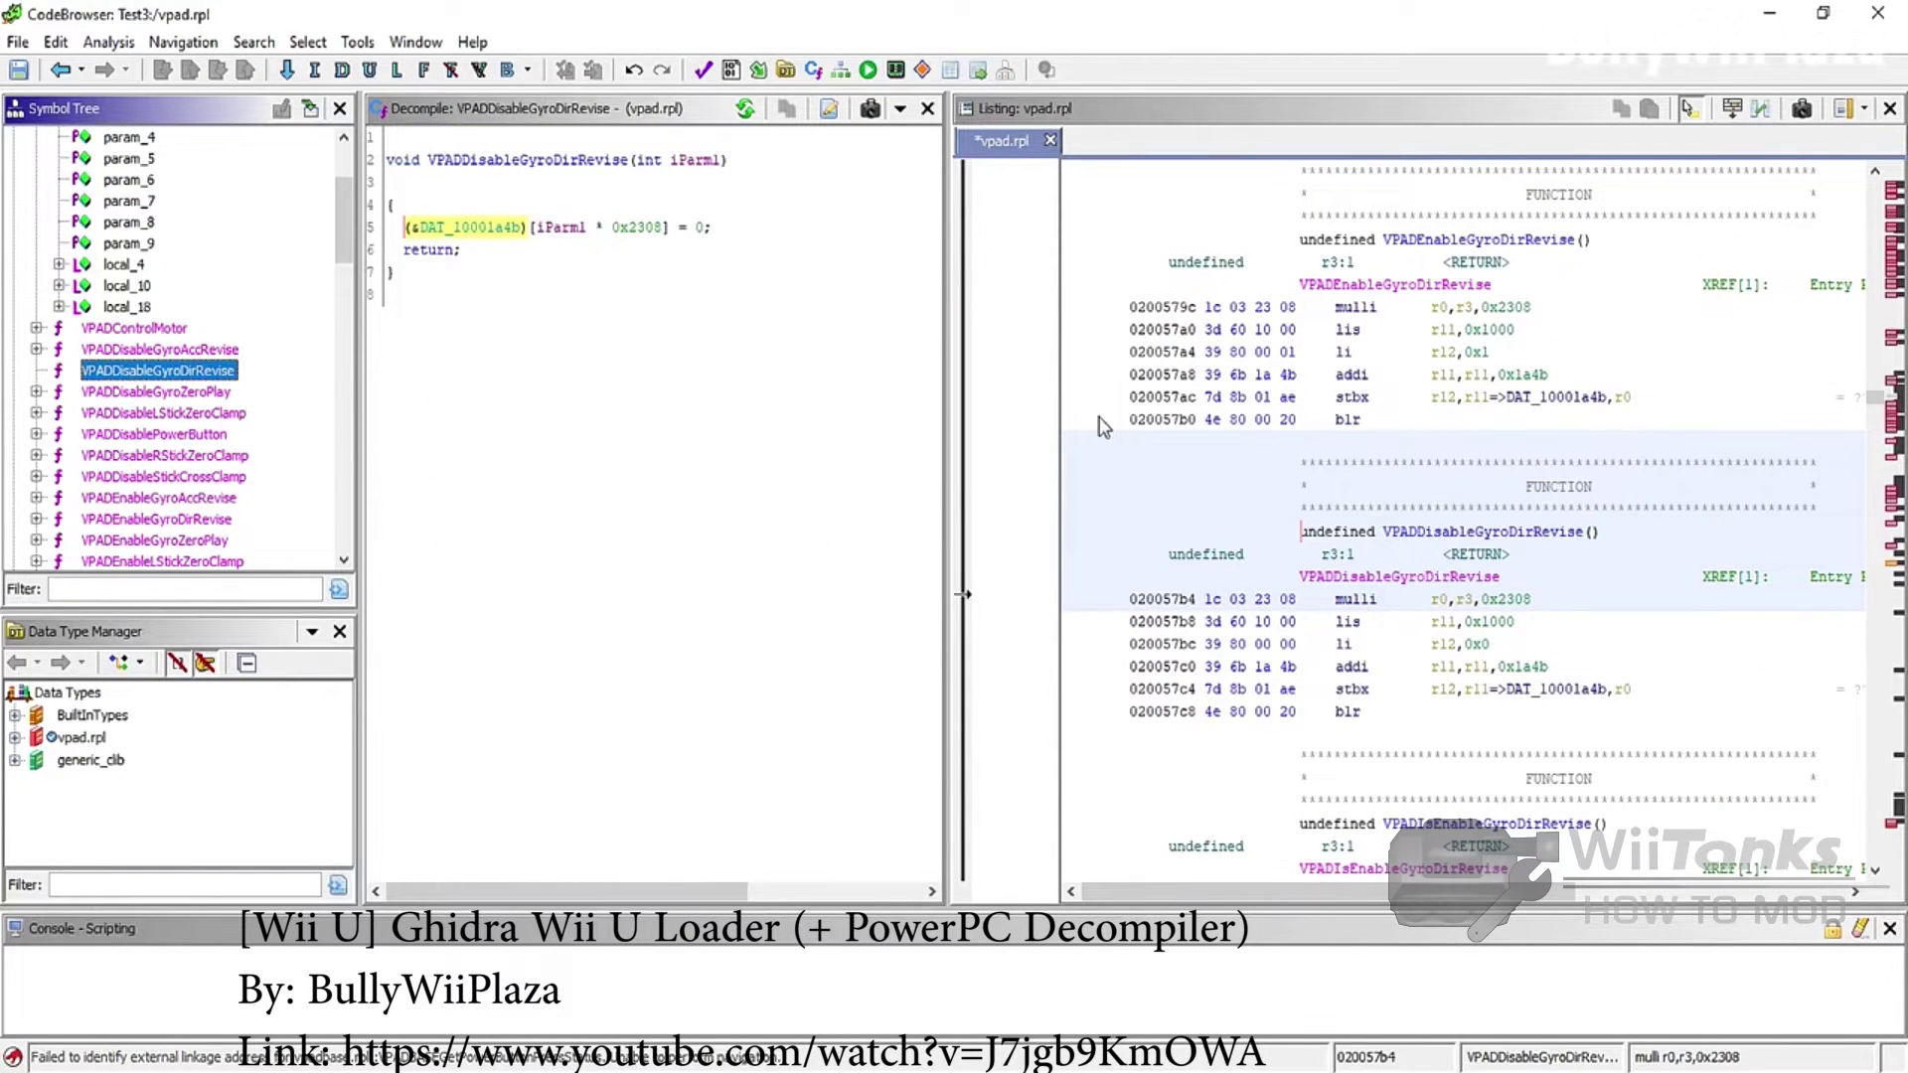
scroll(1097, 424, down, 5)
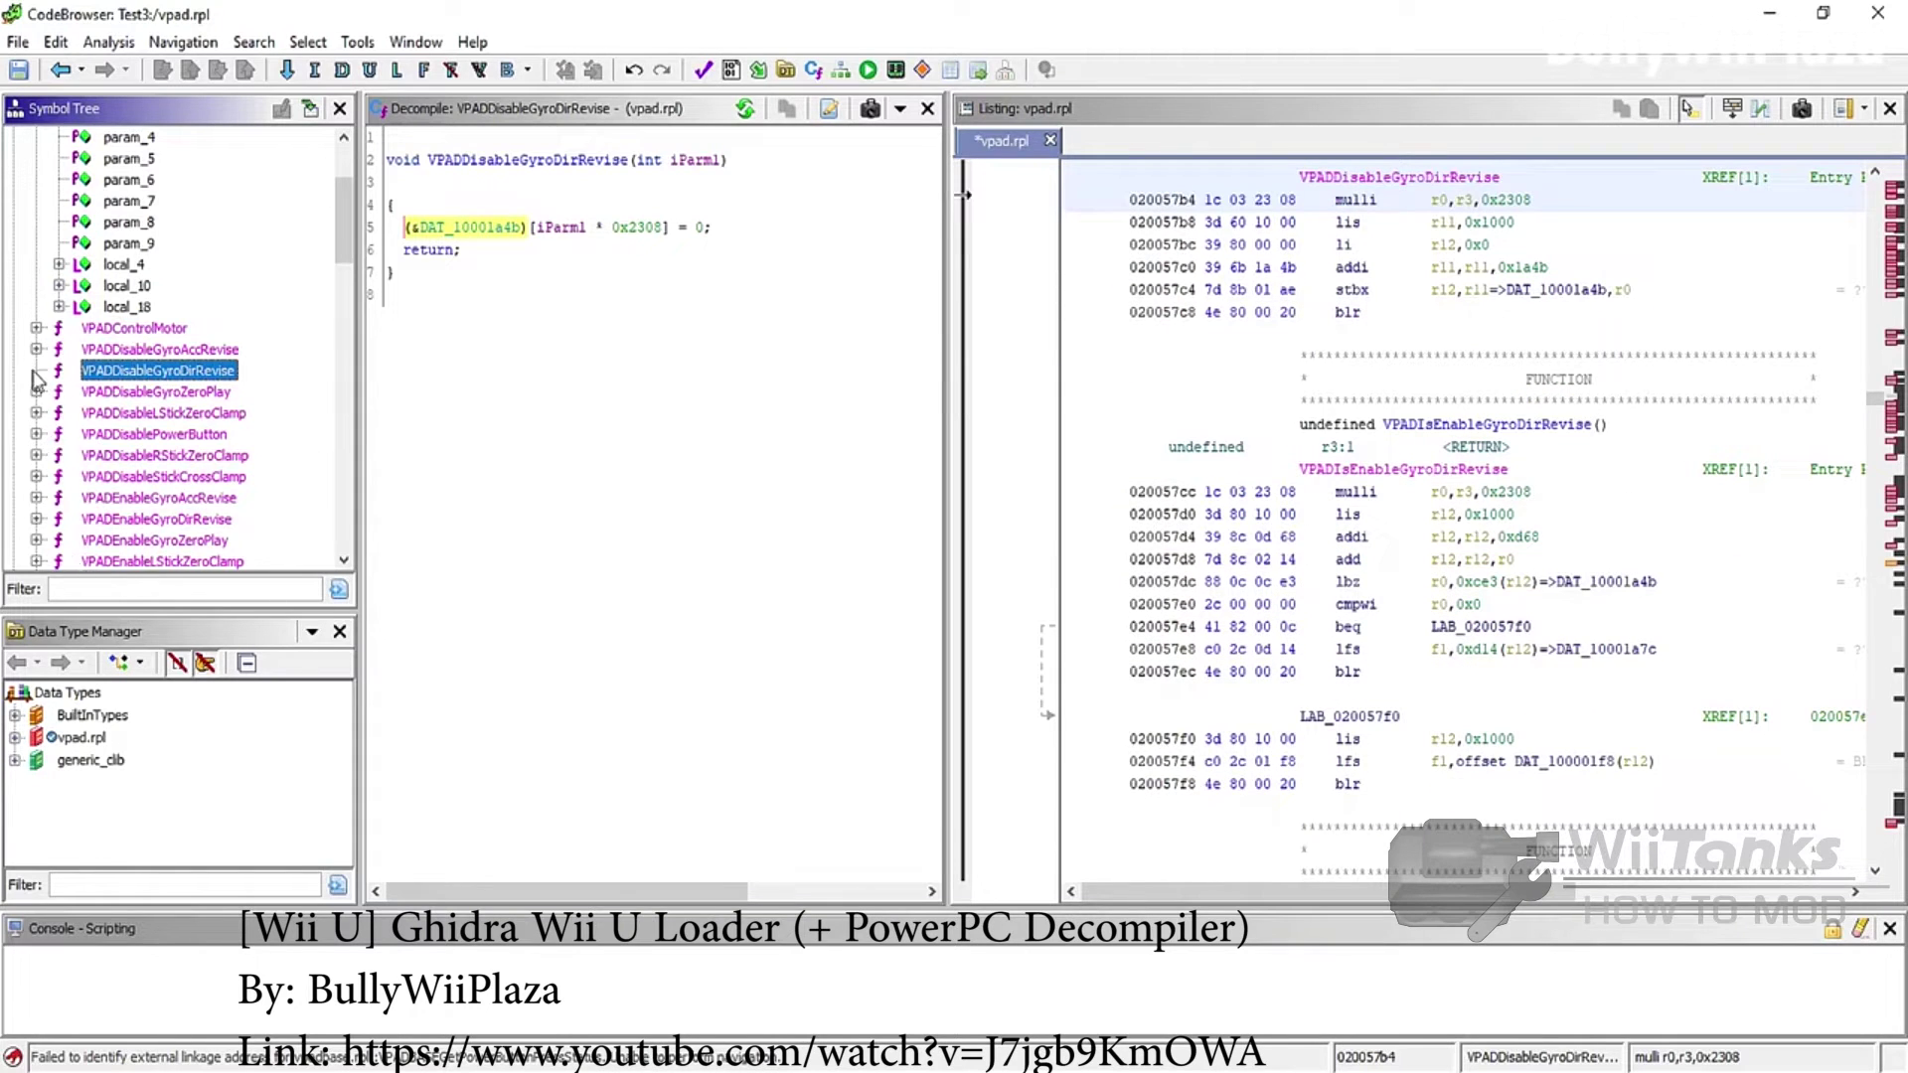
scroll(37, 381, up, 2)
click(15, 160)
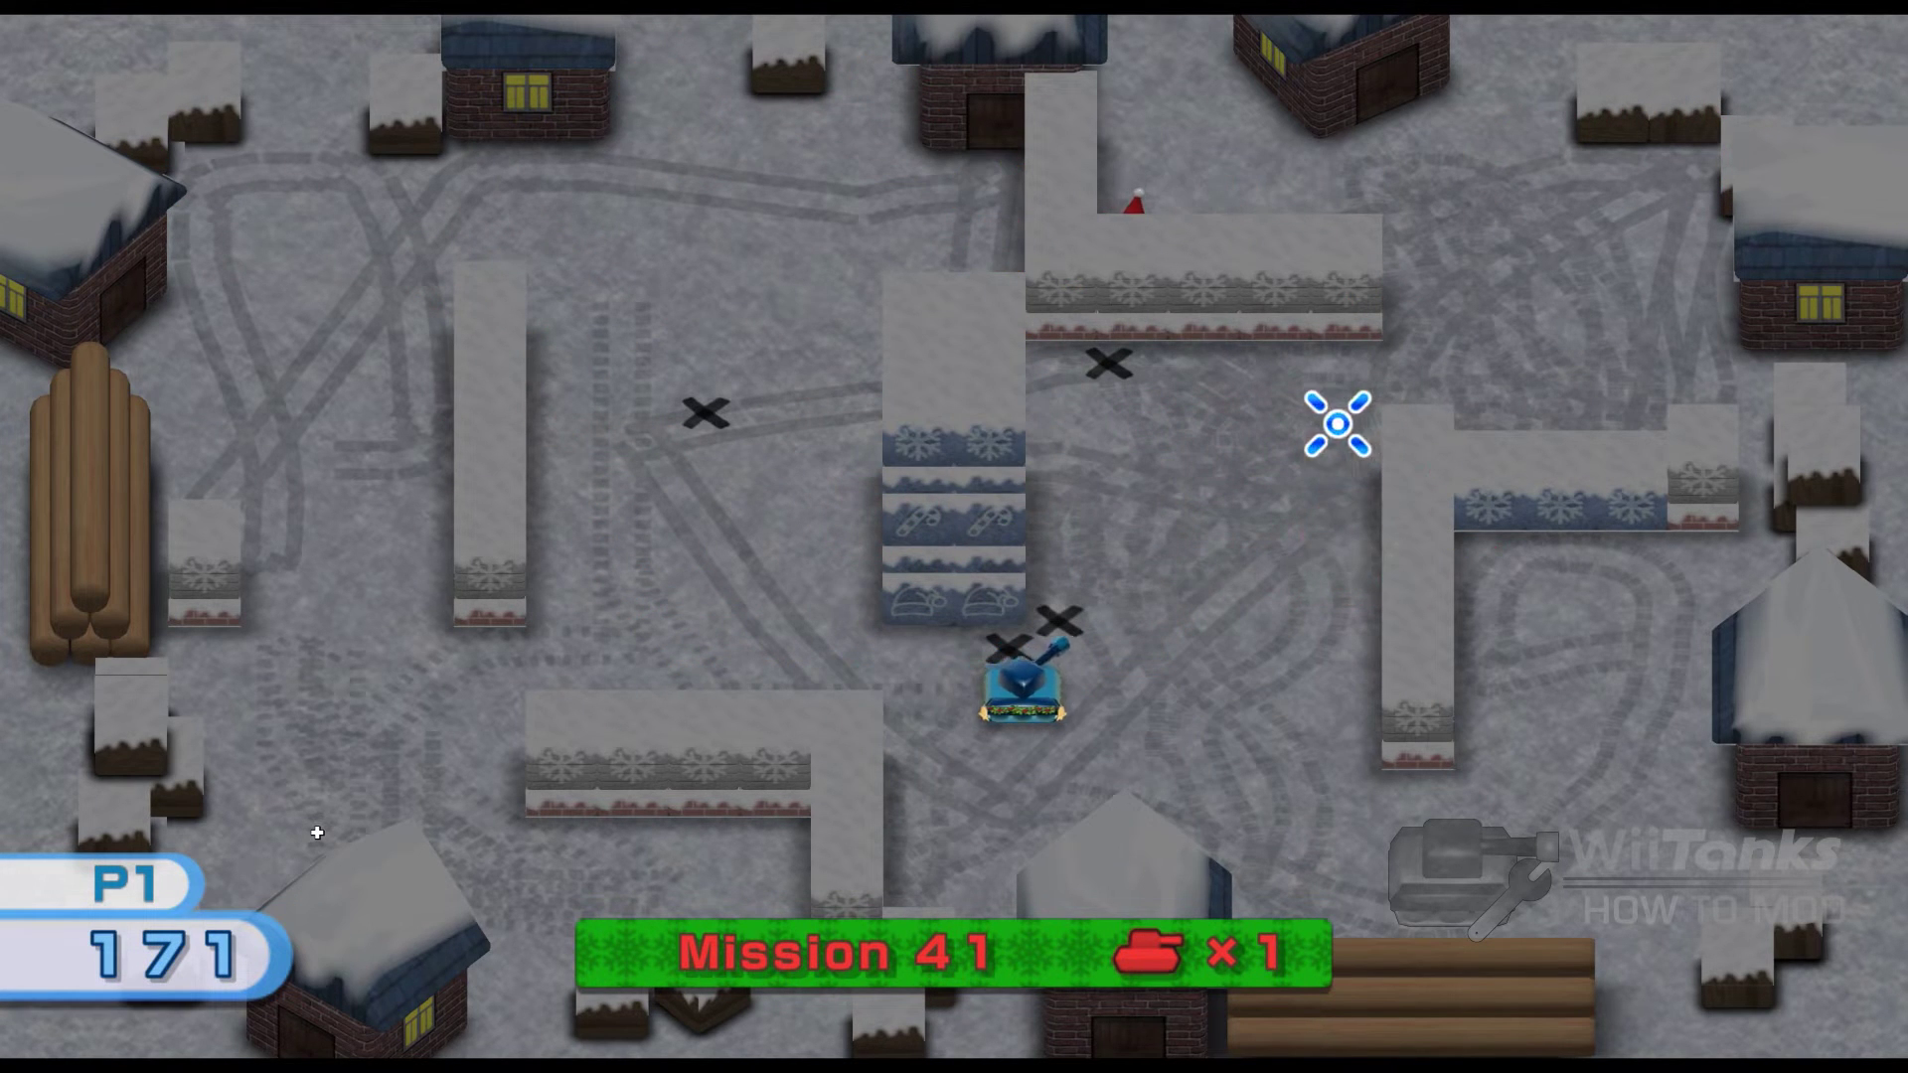
- Fire shells at the Santa tank and remaining enemies, destroying the tanks up top
click(1477, 298)
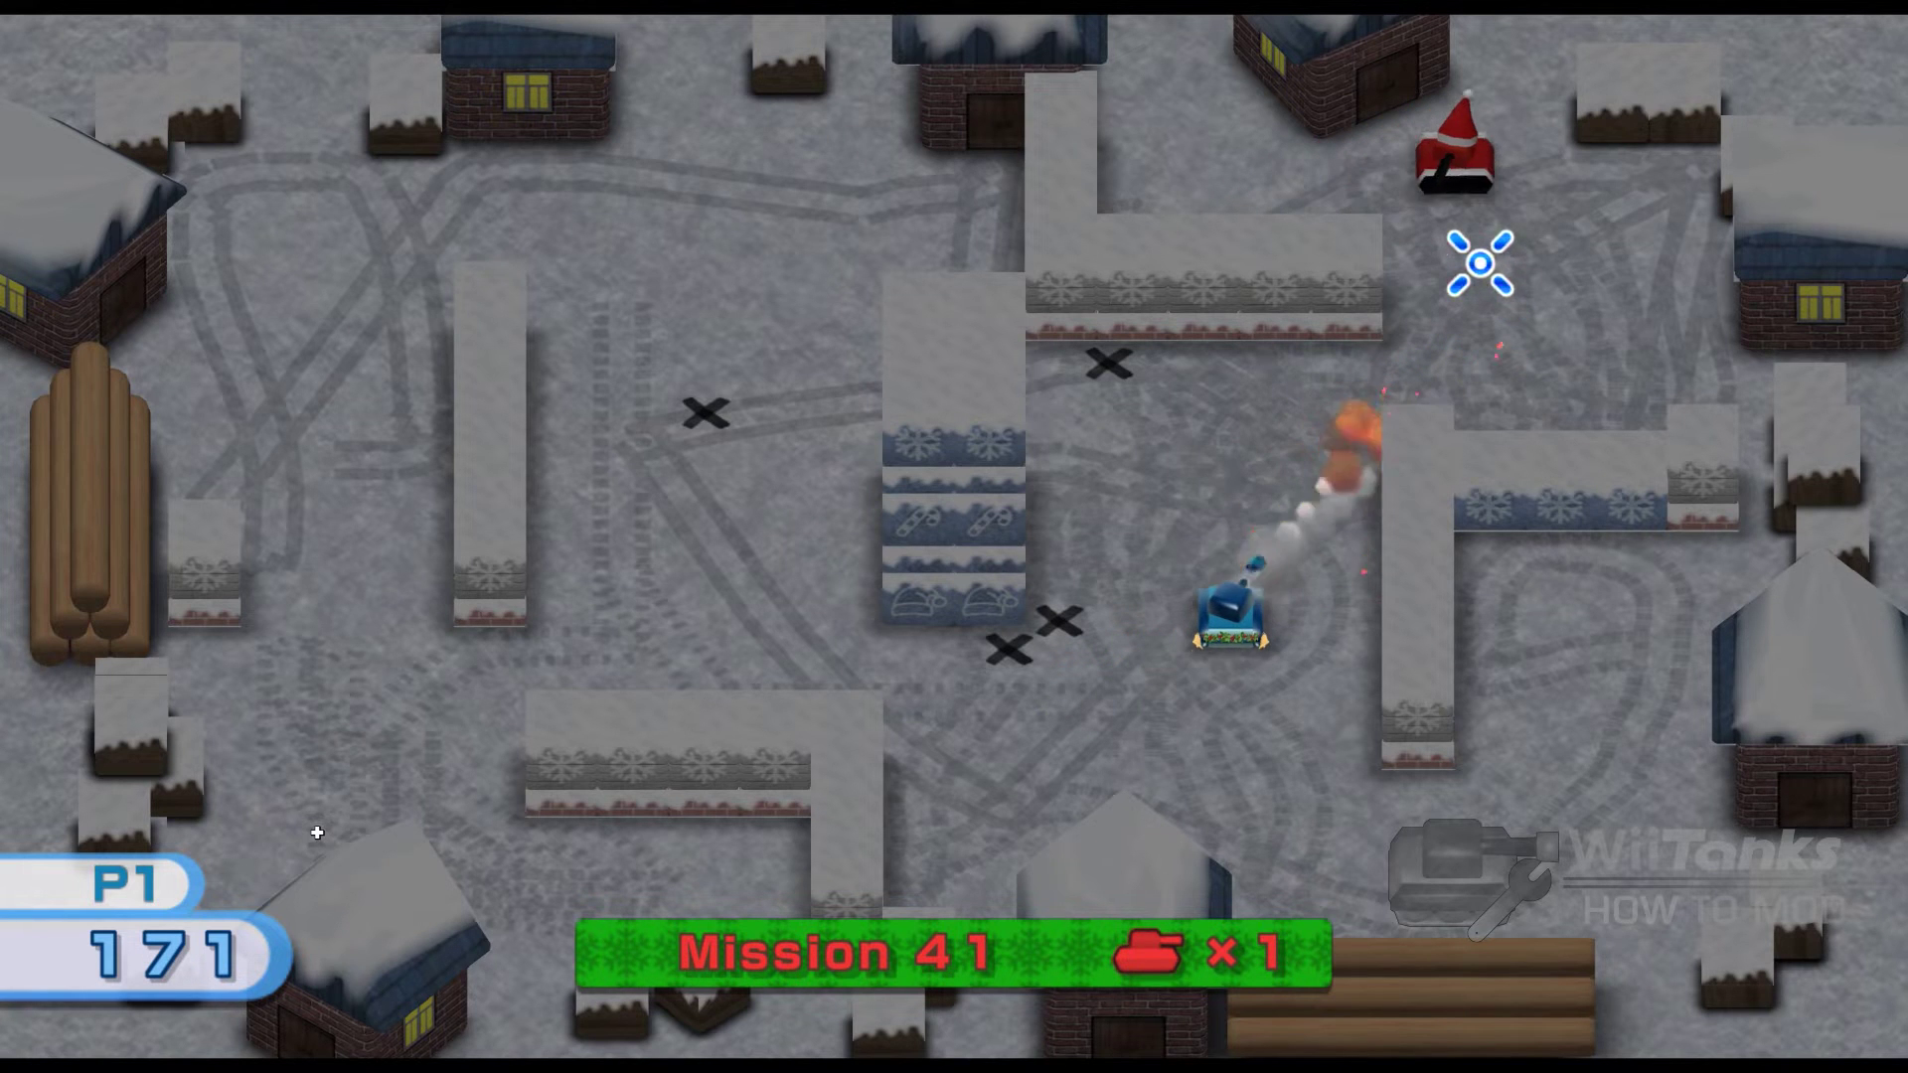
click(1536, 238)
click(1639, 246)
click(1575, 222)
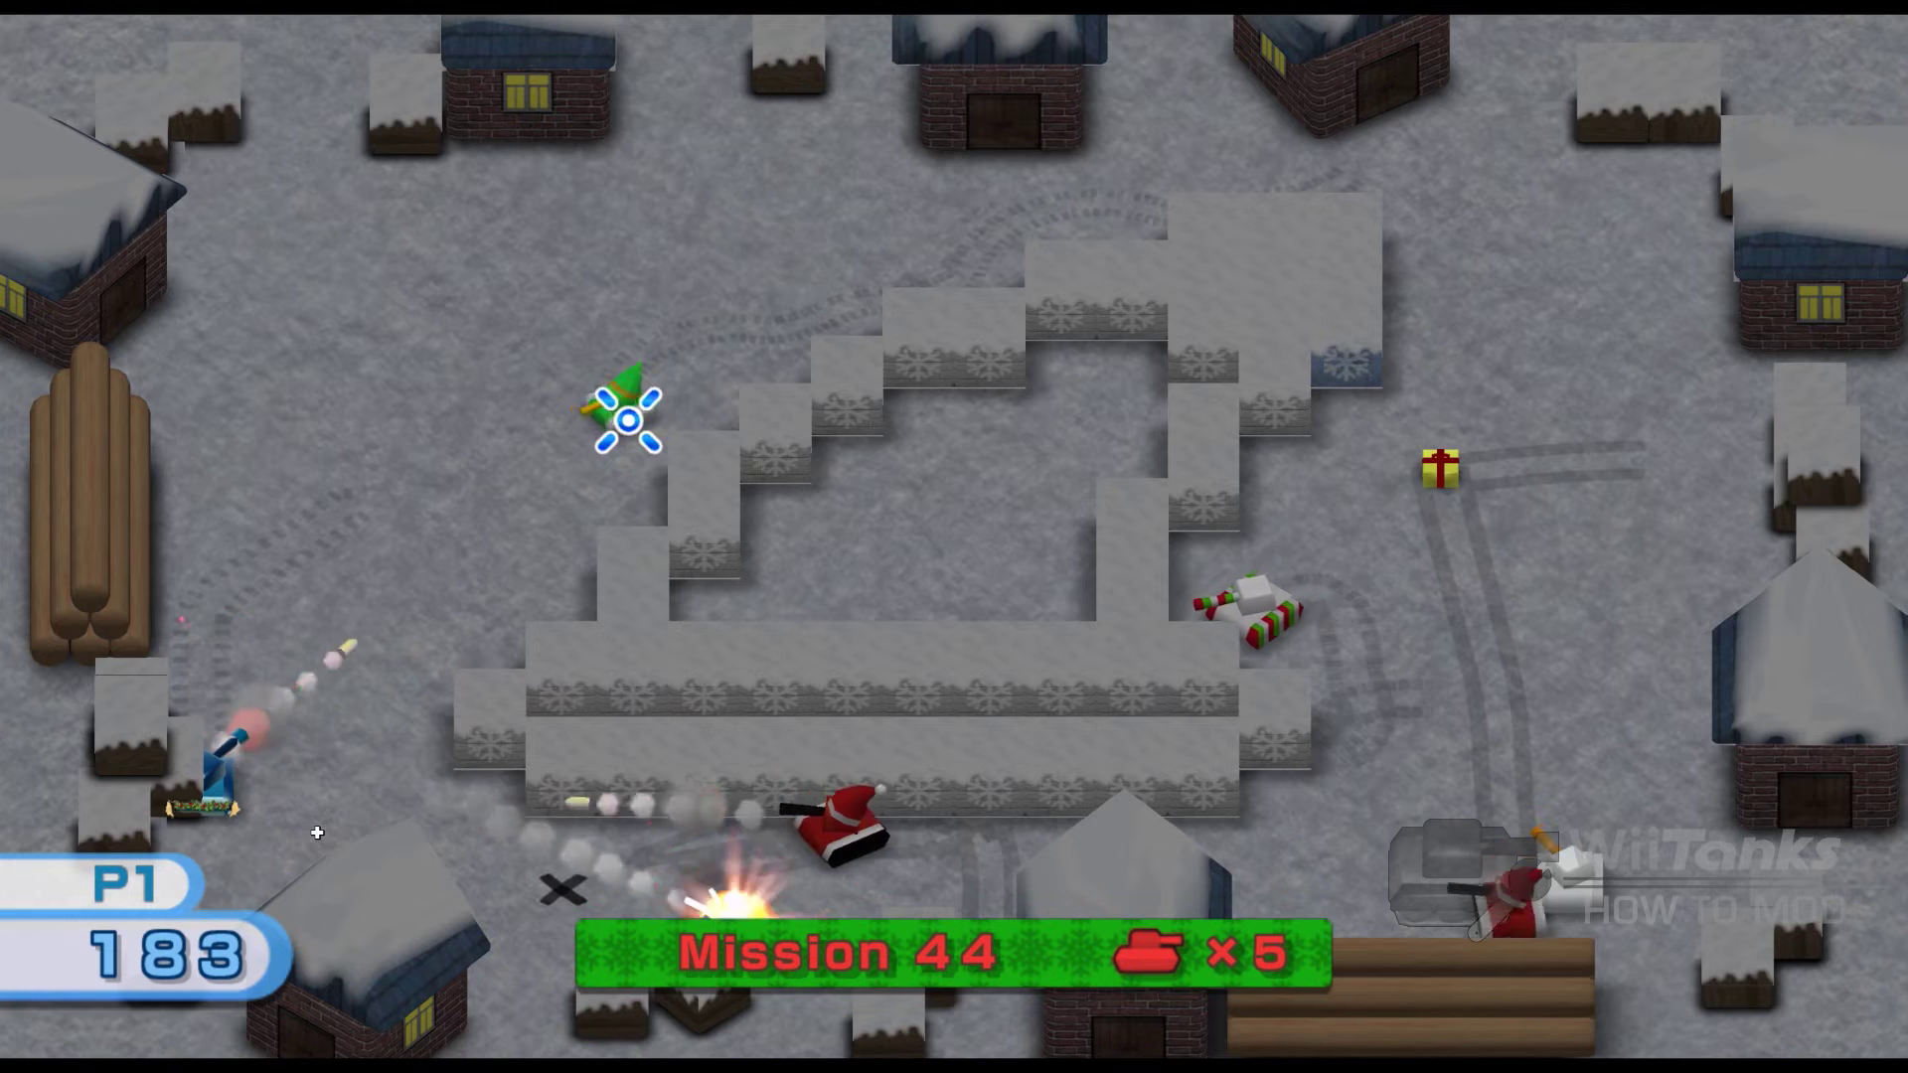
click(348, 382)
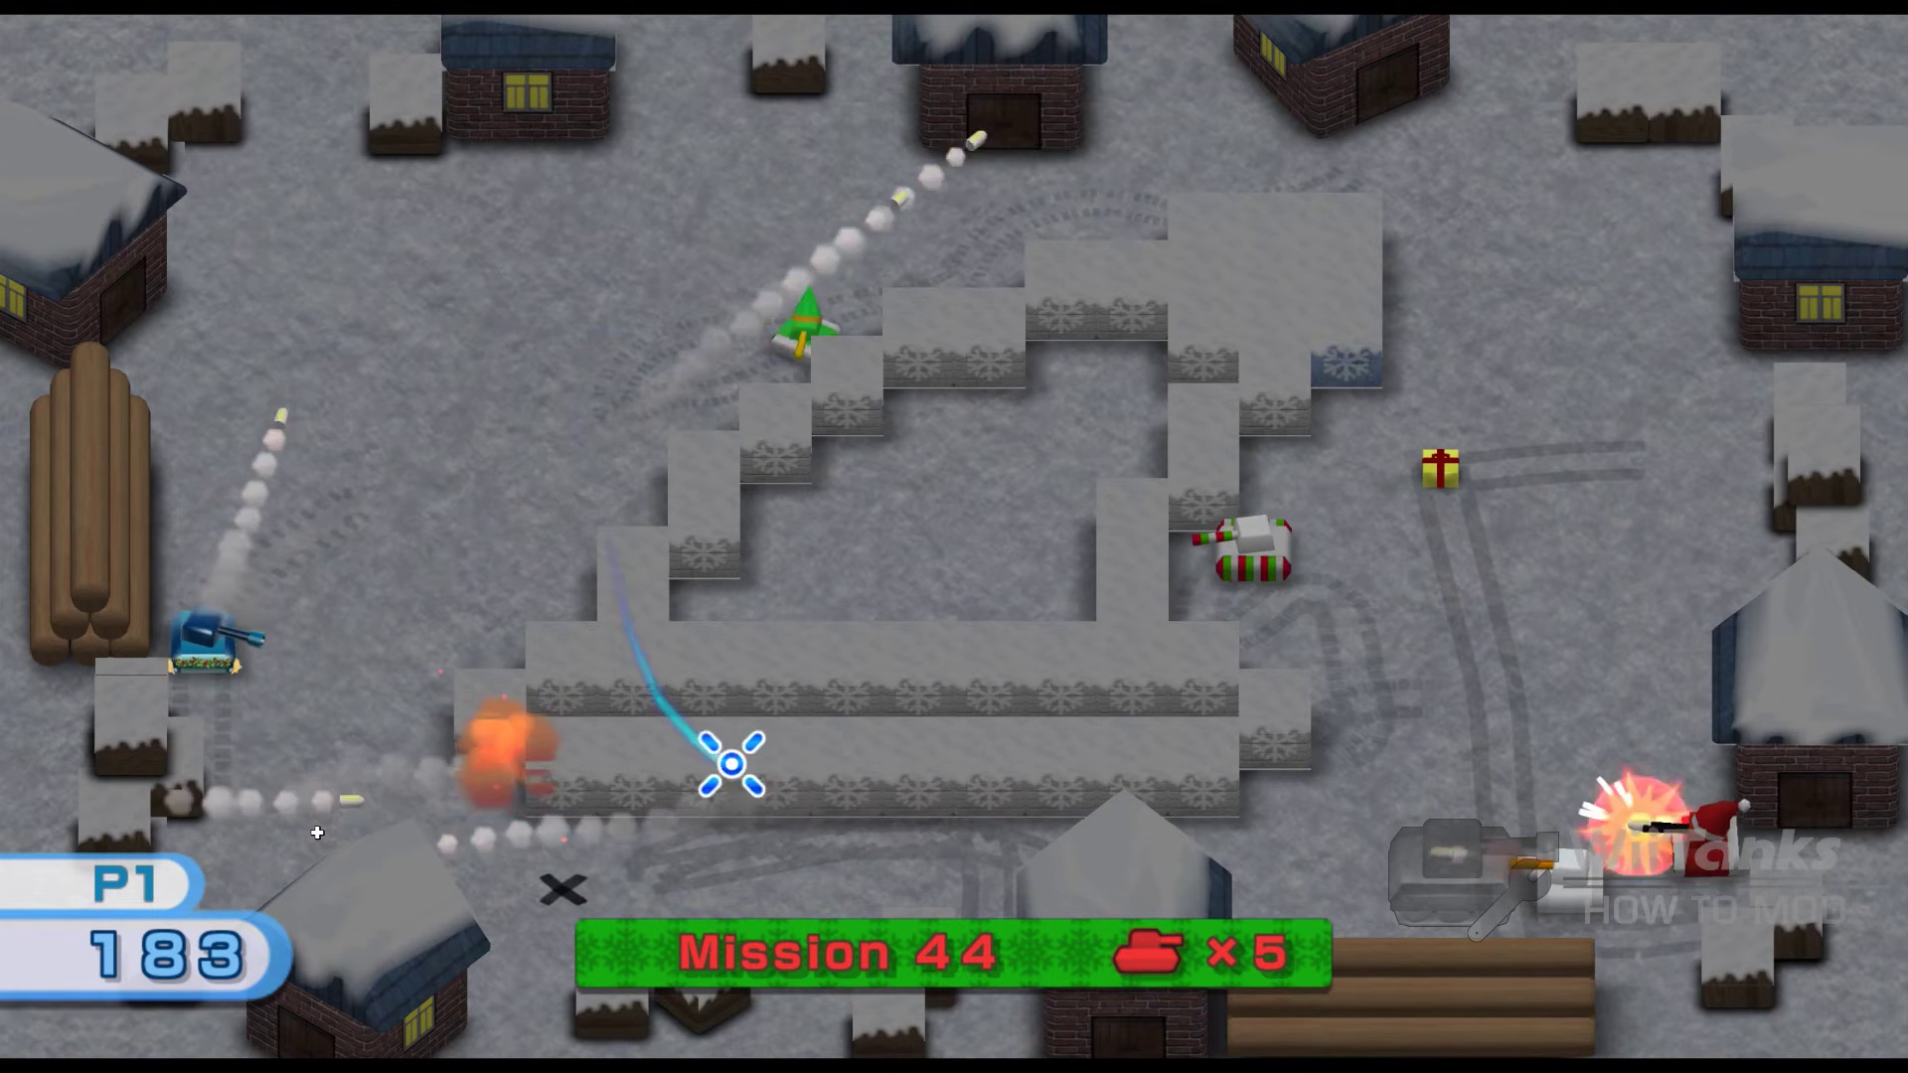
click(622, 136)
click(507, 140)
click(656, 194)
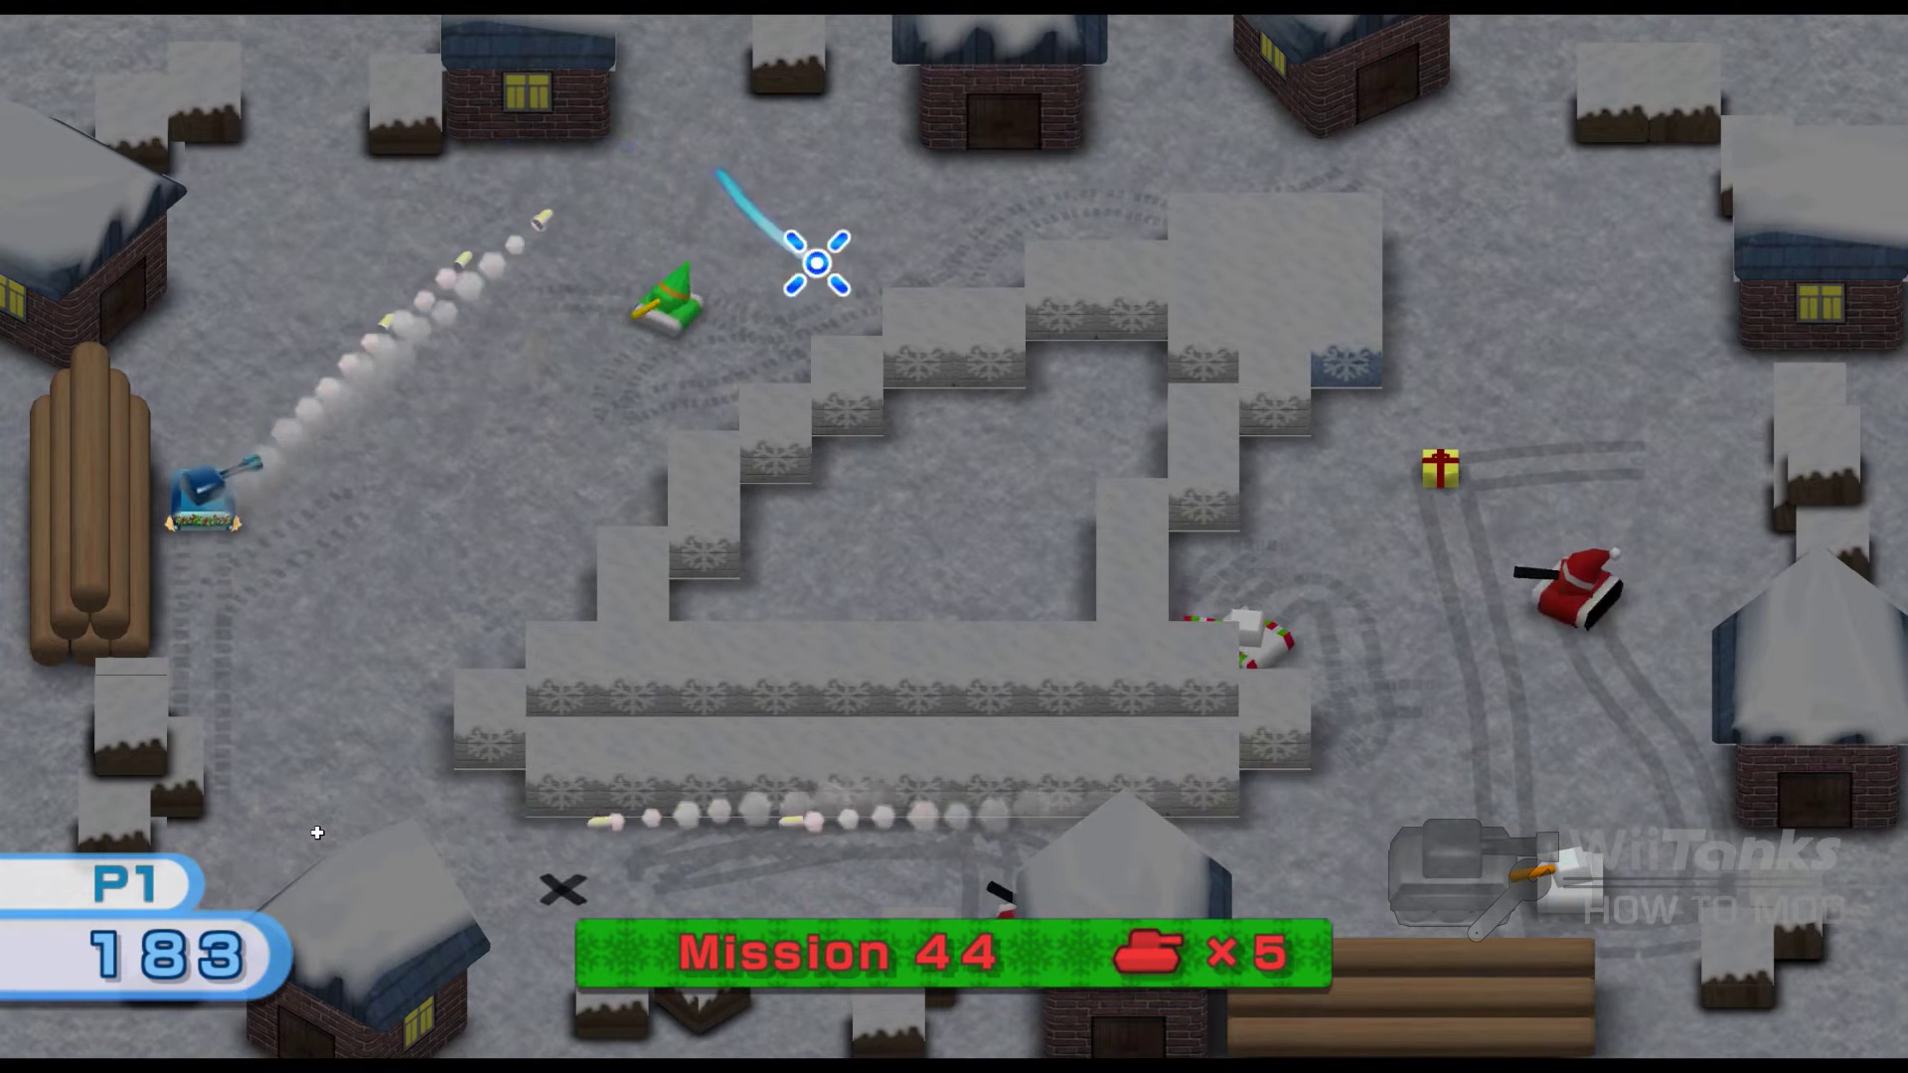
click(894, 341)
click(640, 188)
click(499, 196)
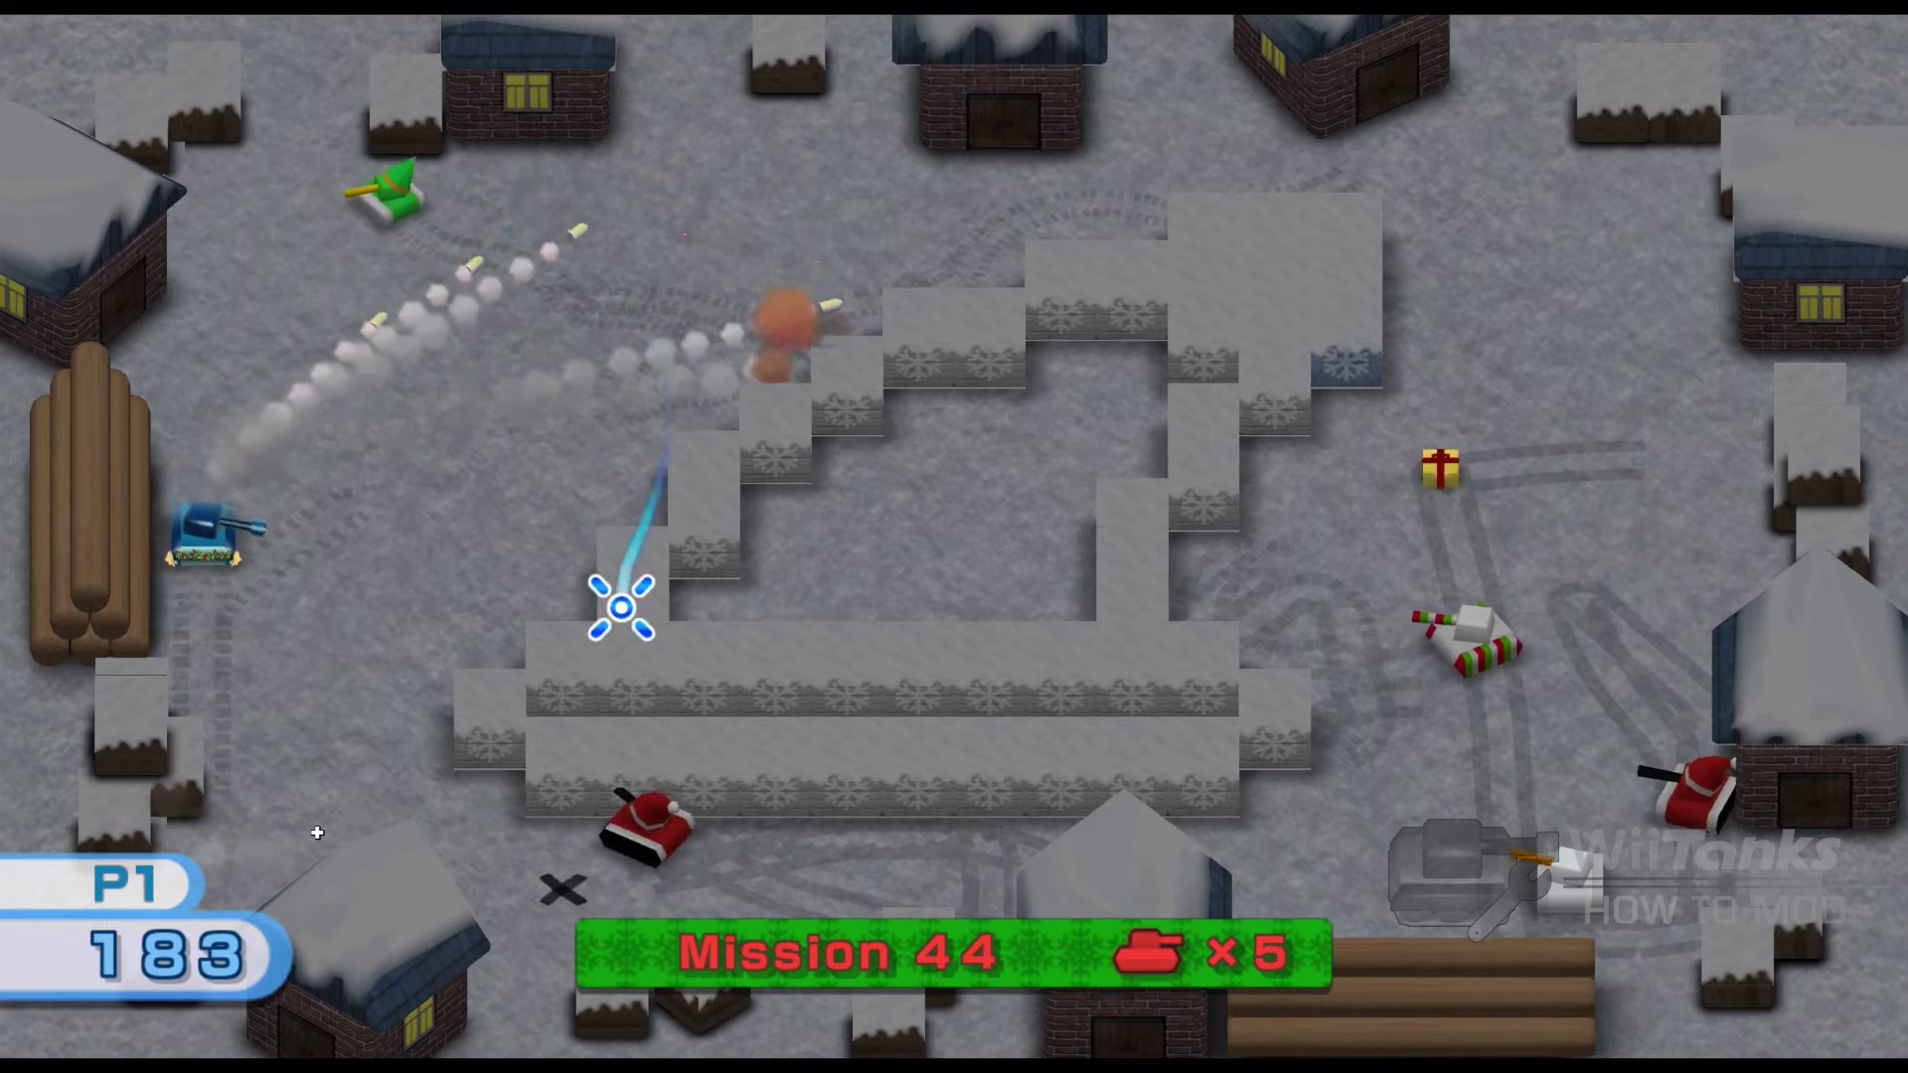
click(447, 891)
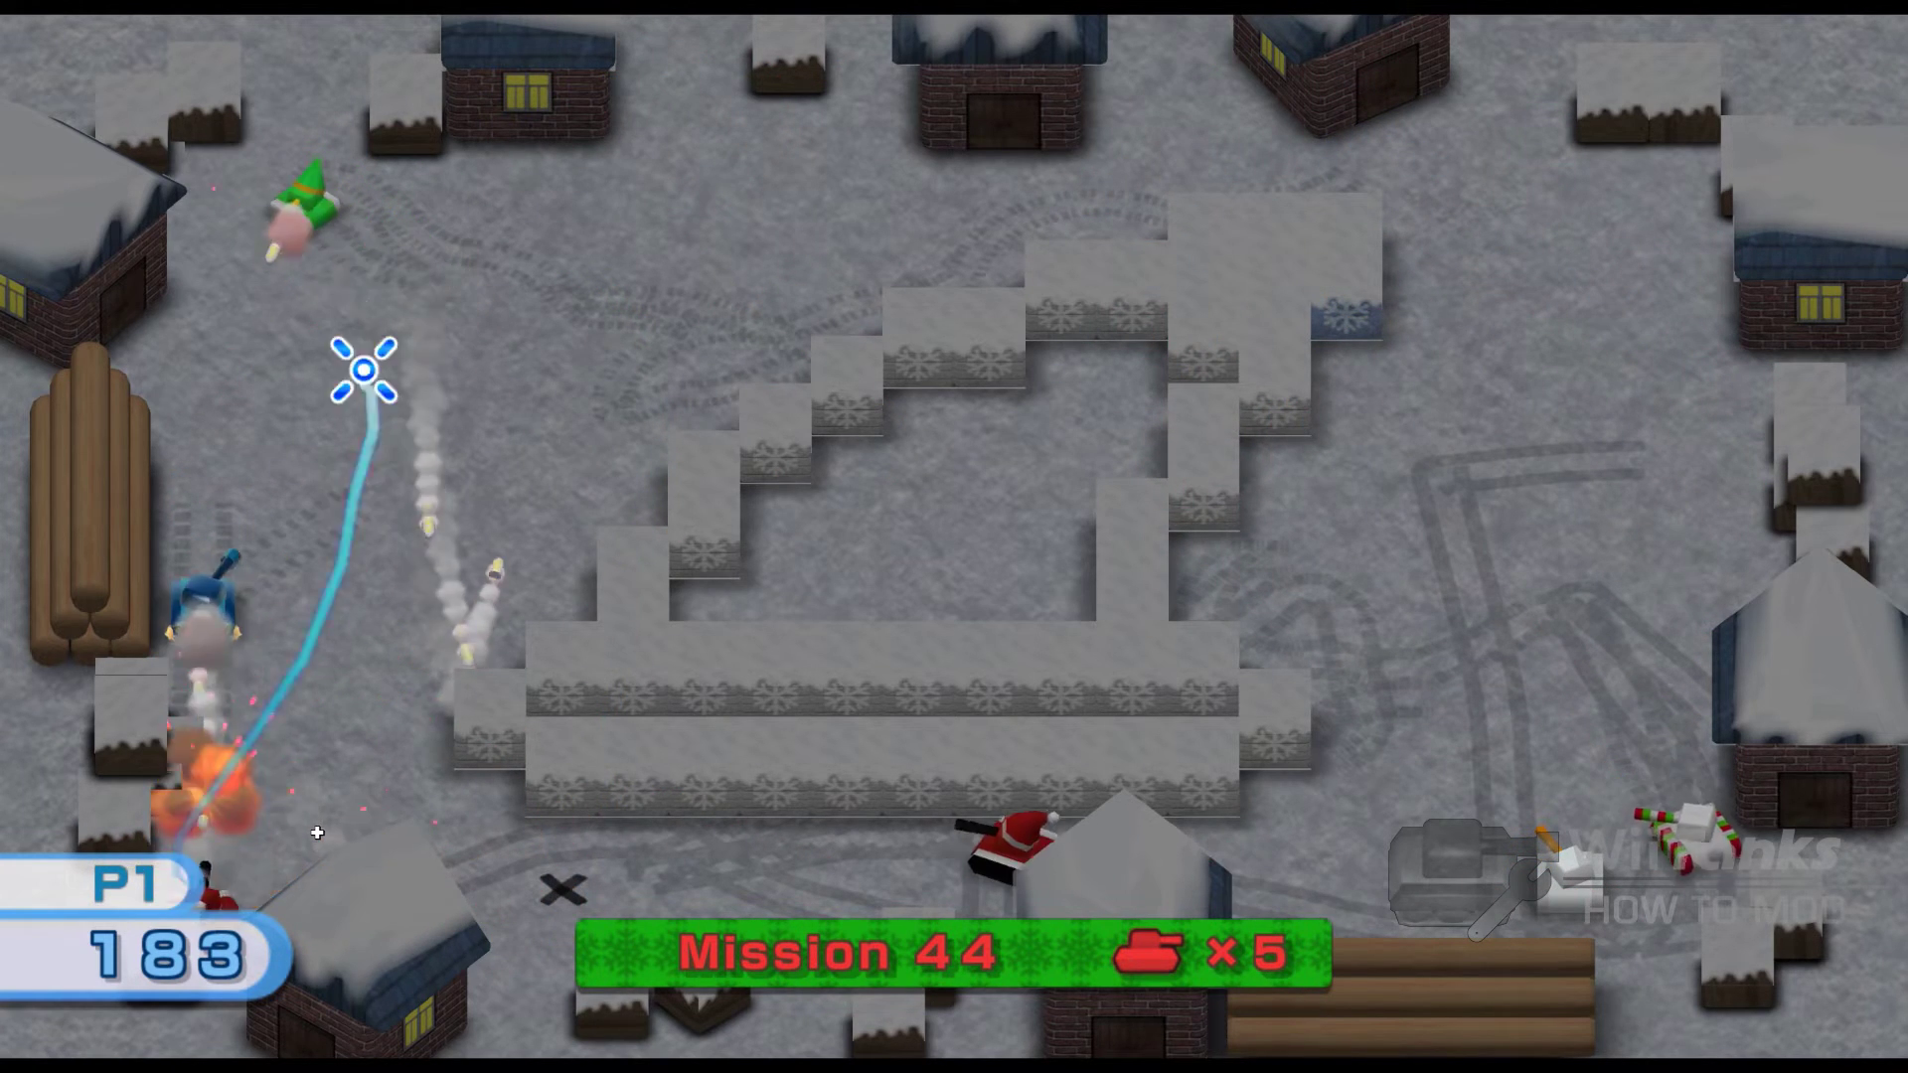
click(179, 214)
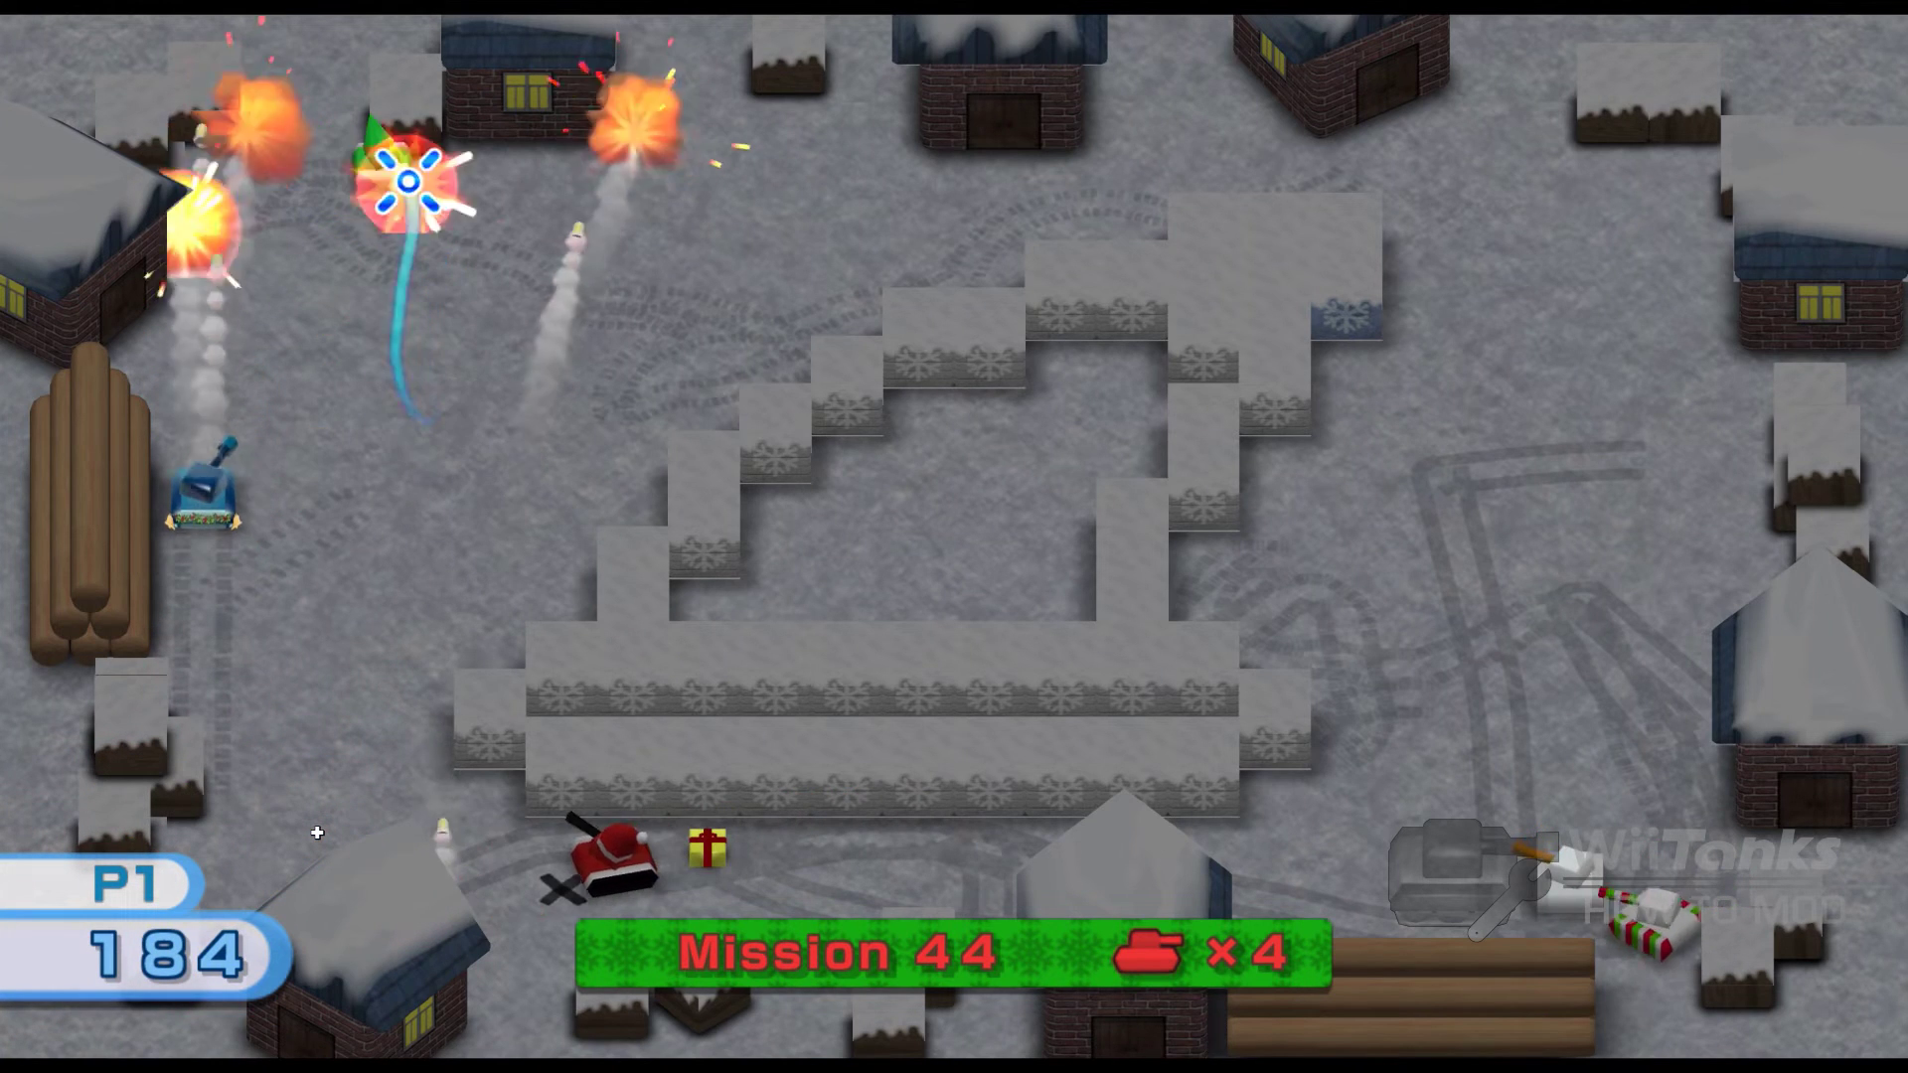
click(523, 179)
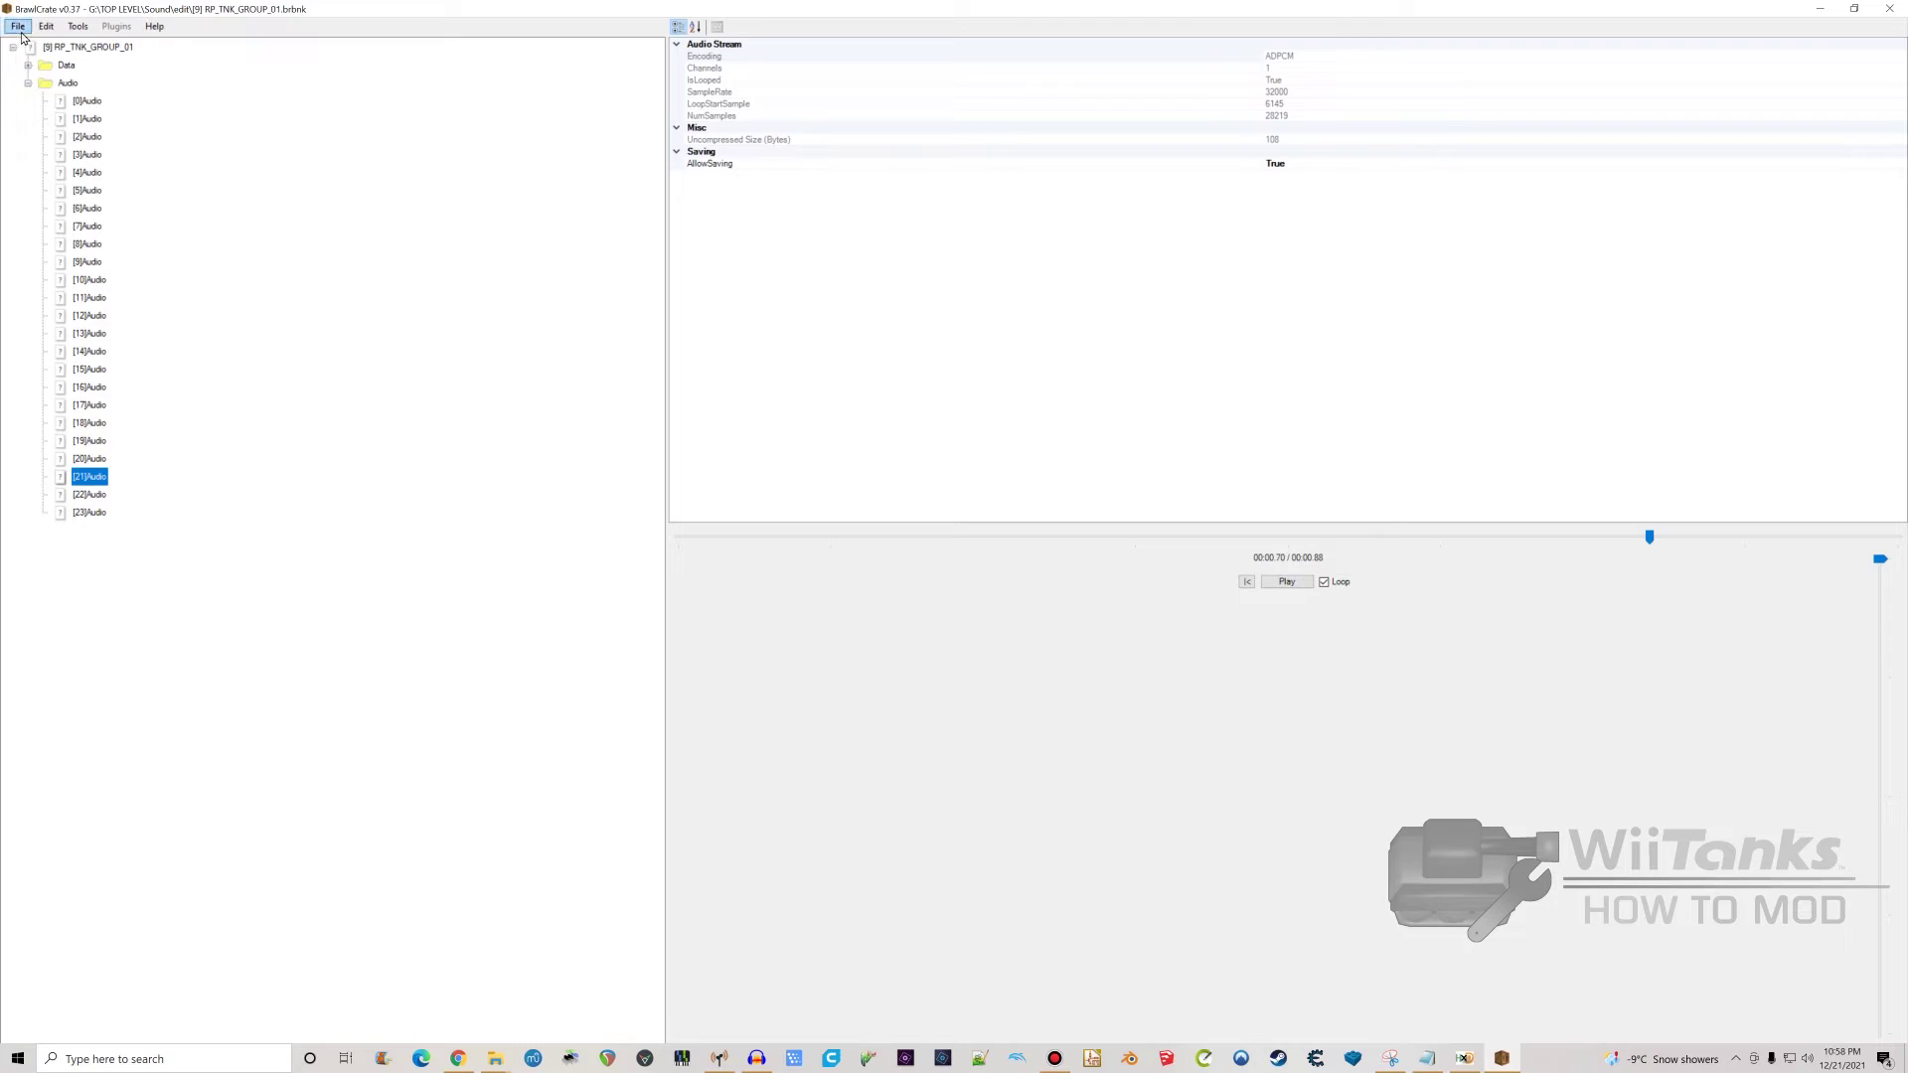
- Bring up HxD's file-opening options for the Tanks sound archive INFO file
click(20, 27)
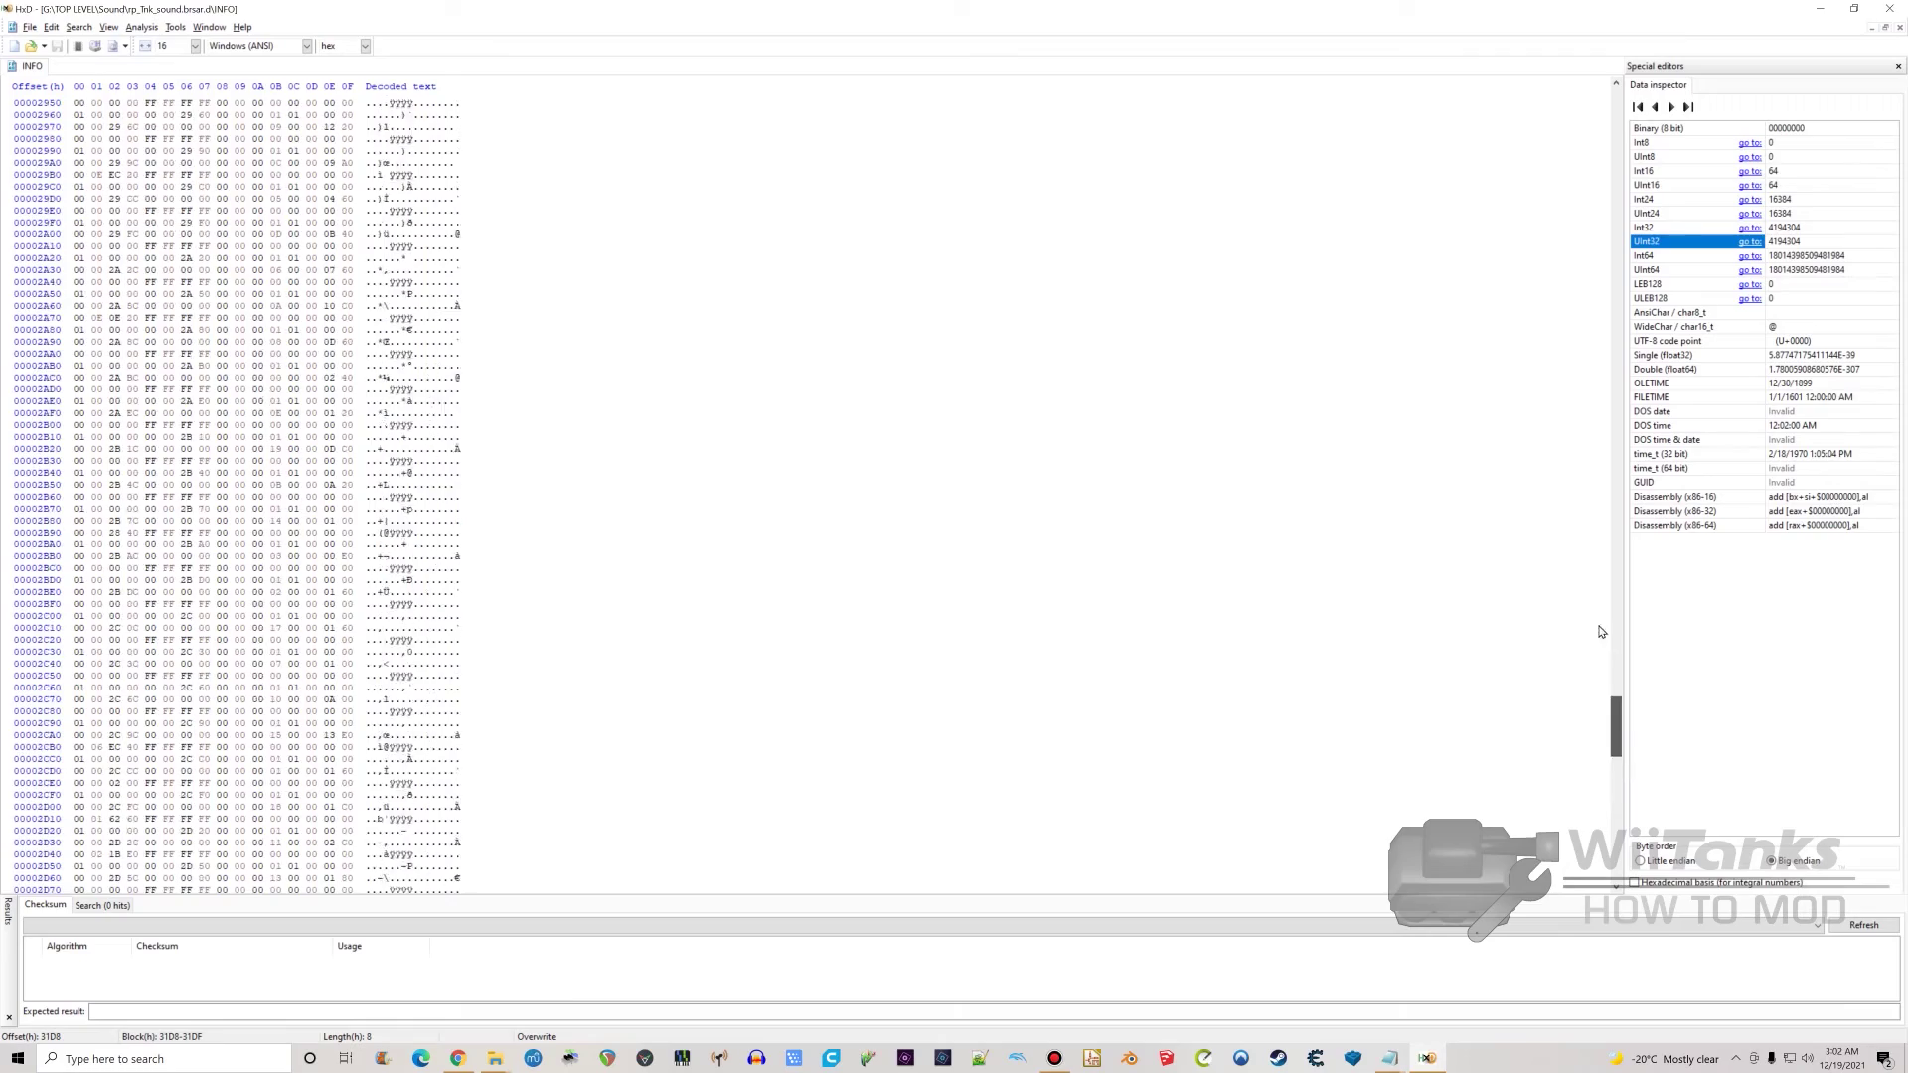
drag(1601, 631, 1591, 493)
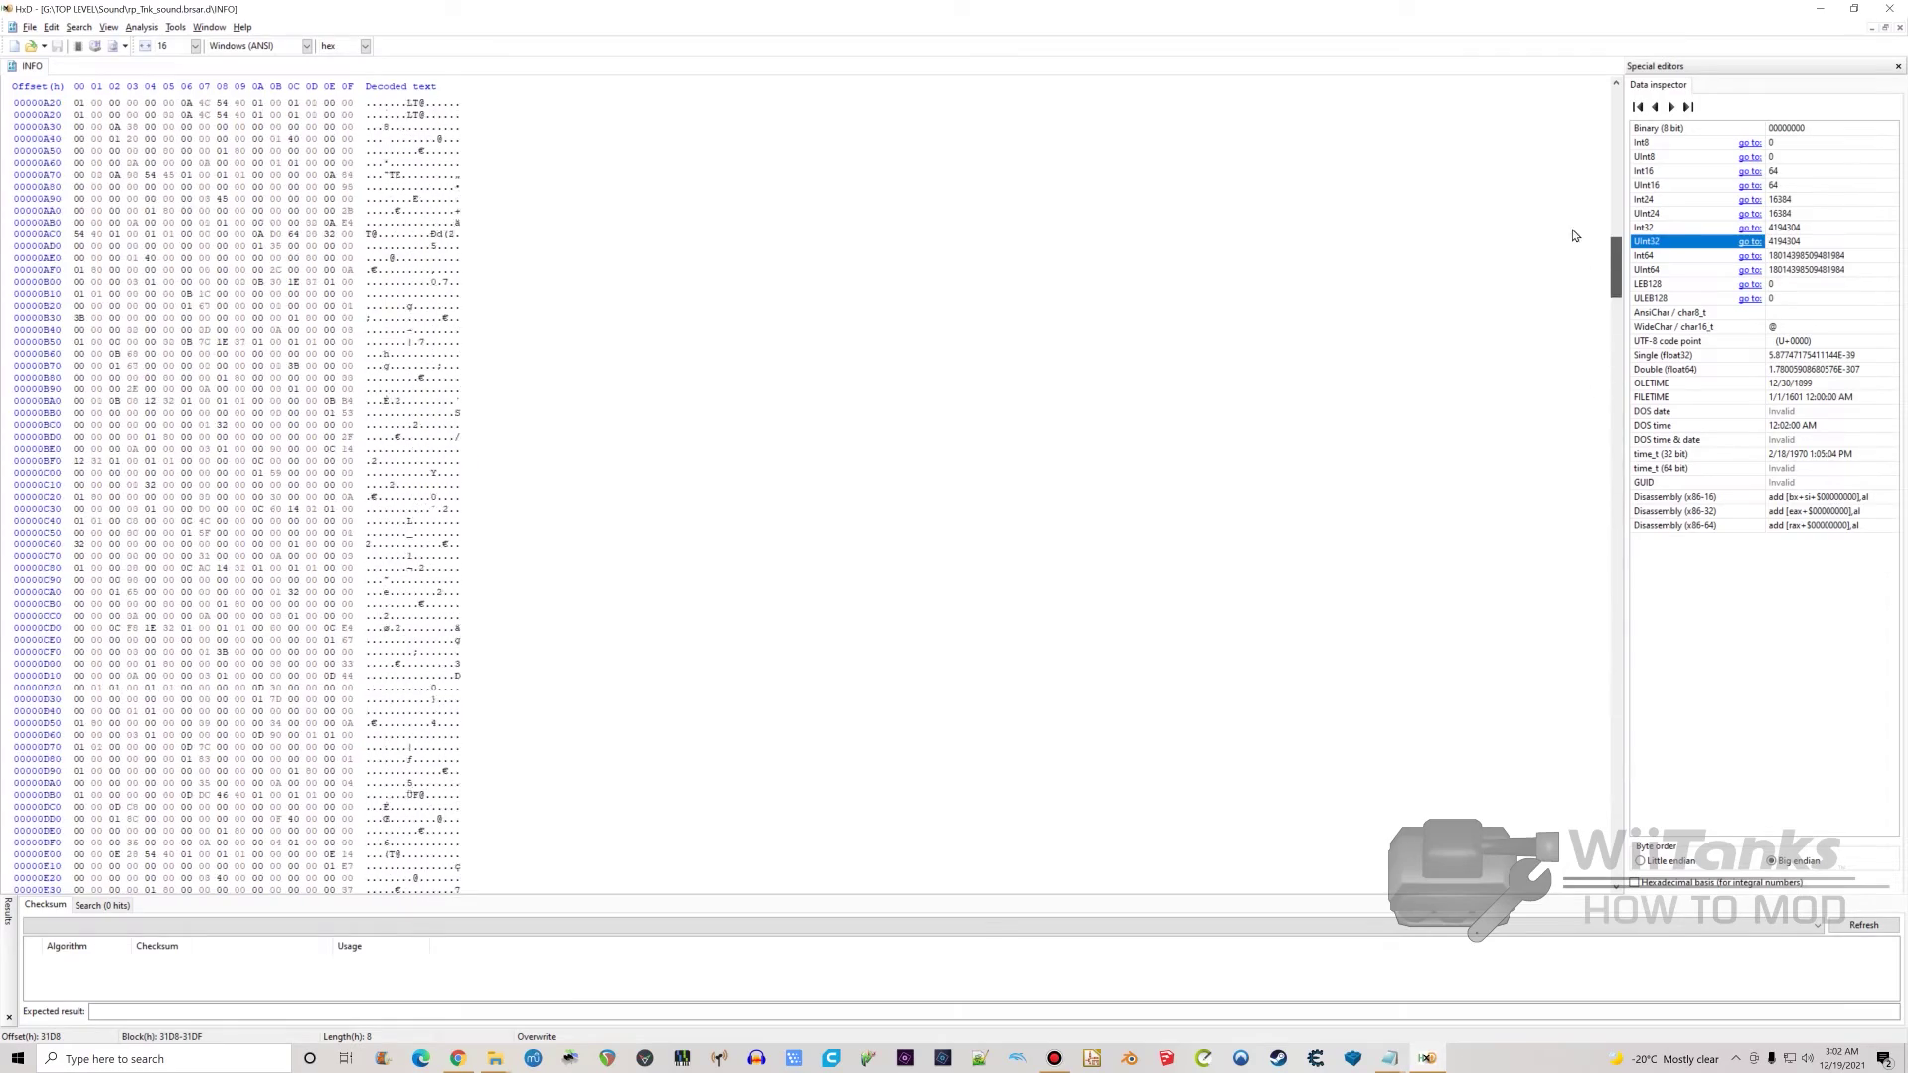
drag(1580, 361, 1568, 178)
- Bring the info.txt offset notes to the front beside the INFO hex data
key(alt+Tab)
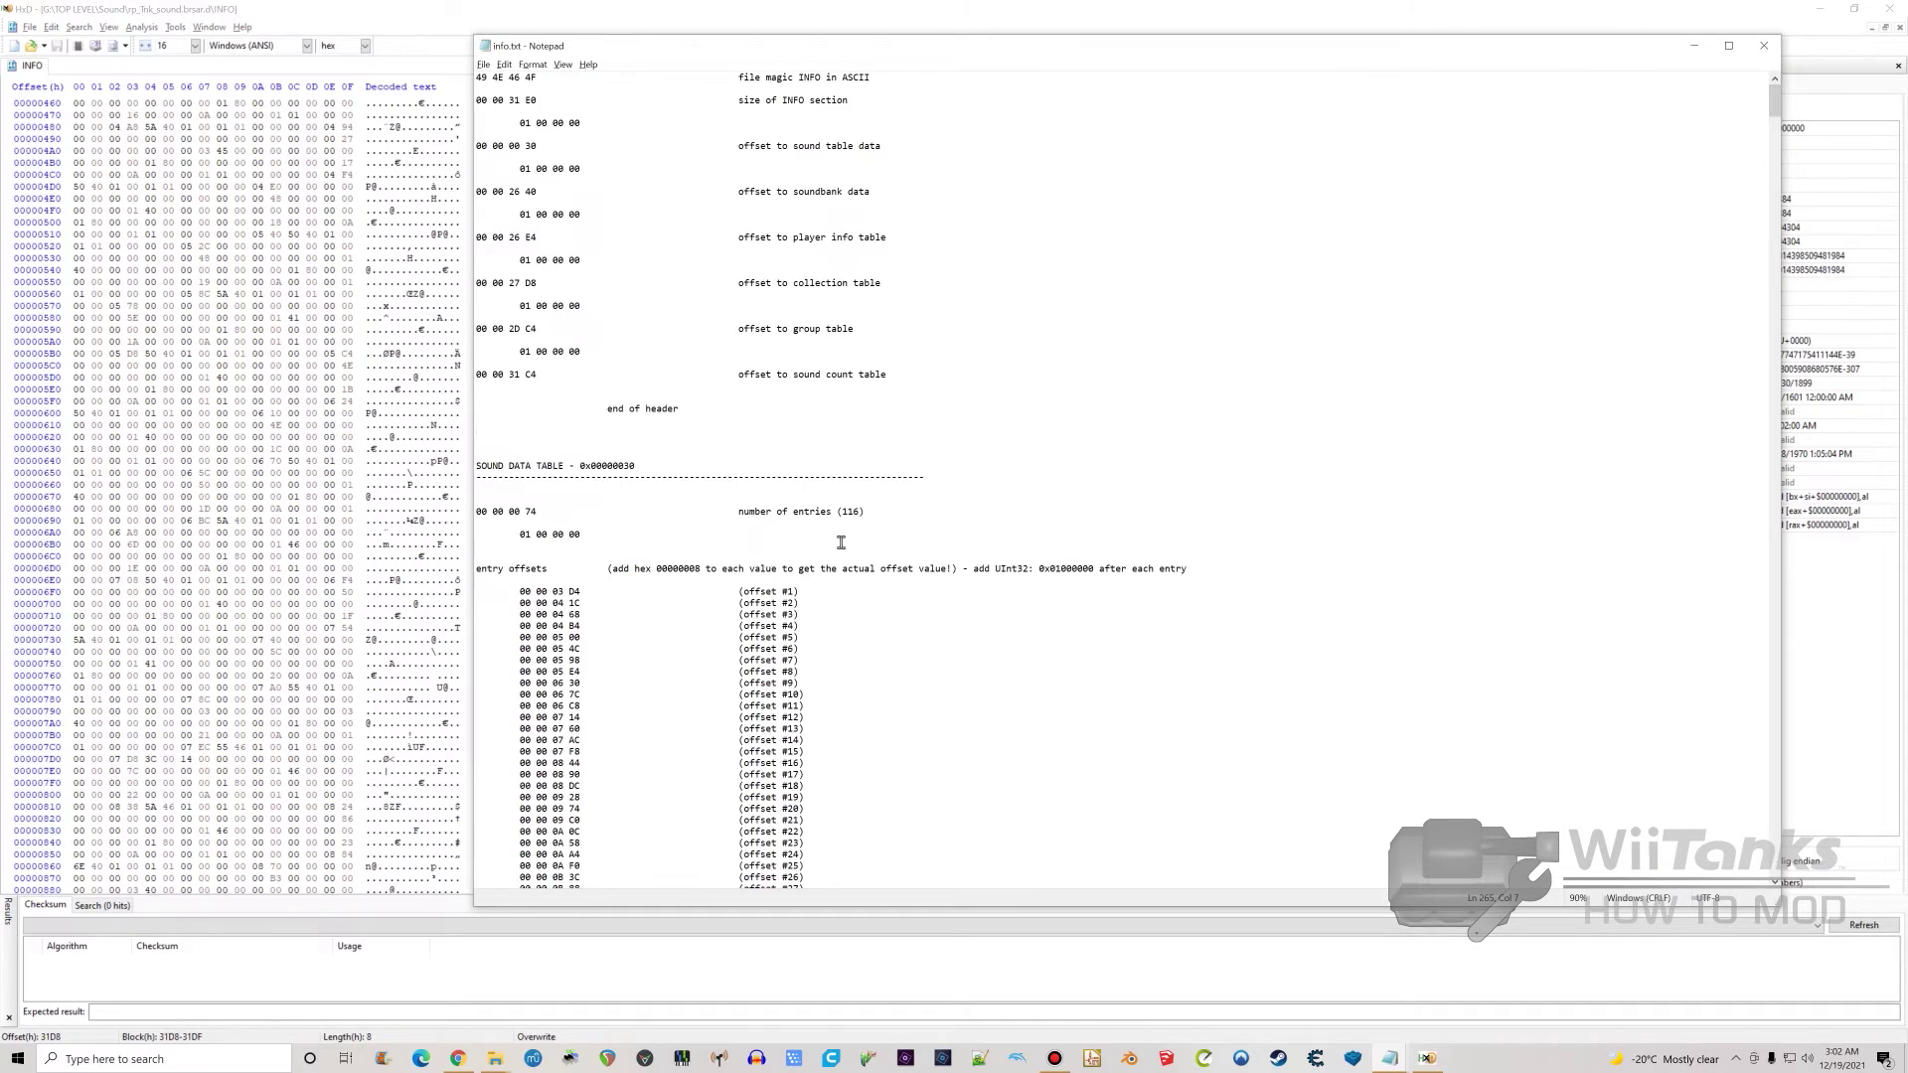
scroll(840, 544, down, 10)
scroll(840, 544, down, 10)
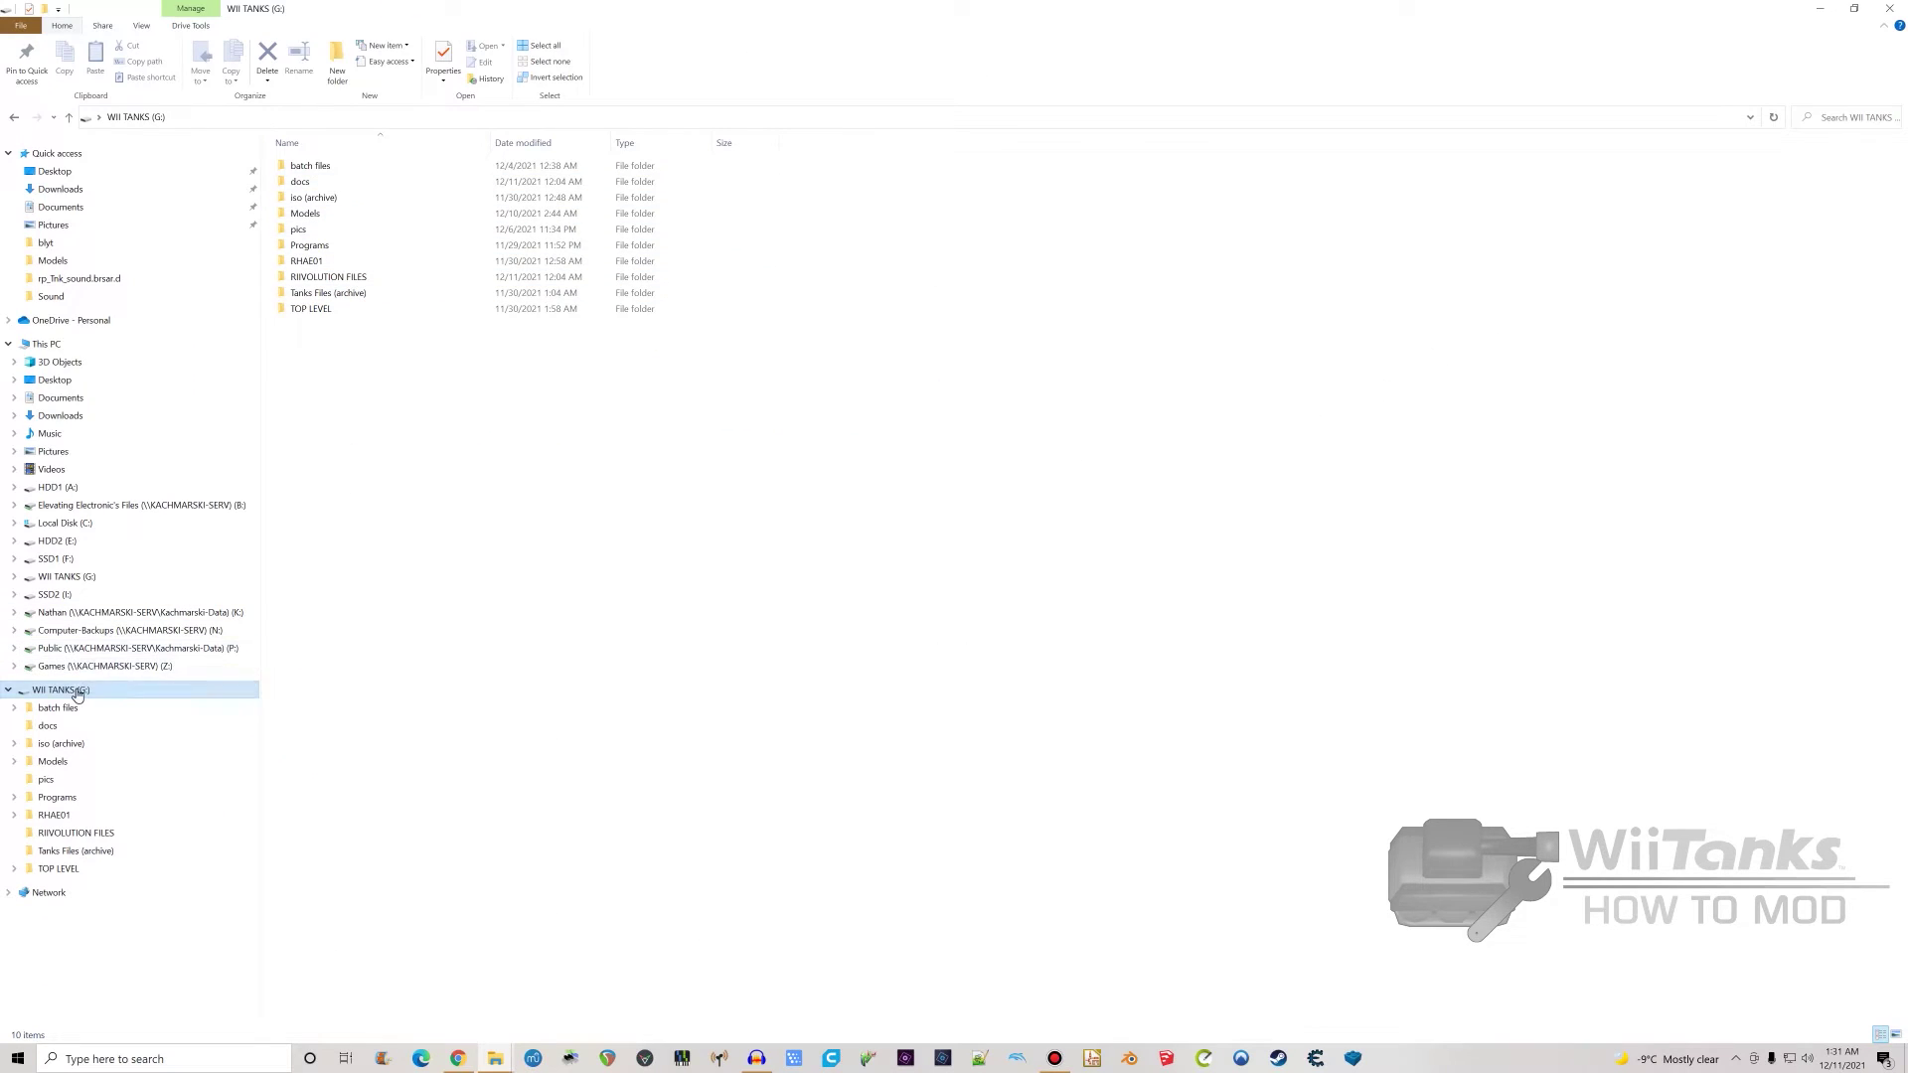
right_click(77, 695)
click(122, 679)
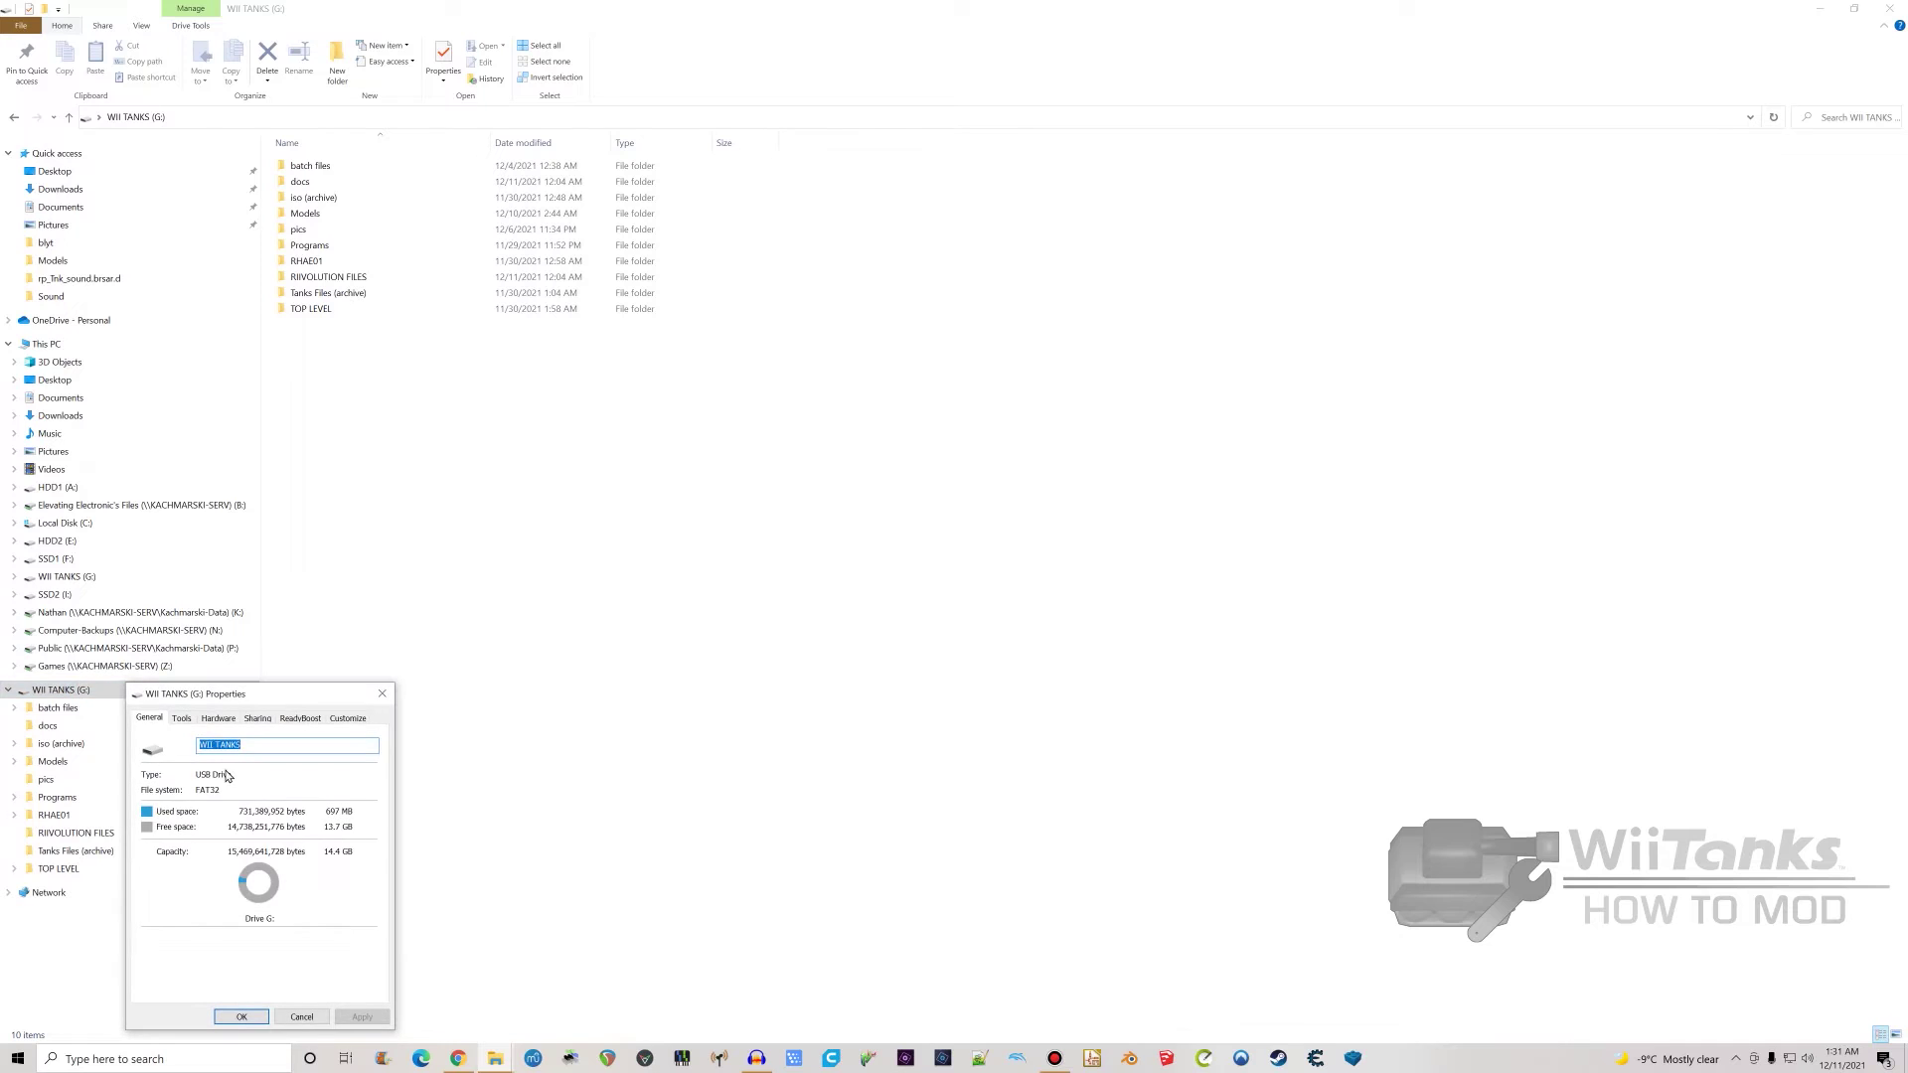
click(384, 694)
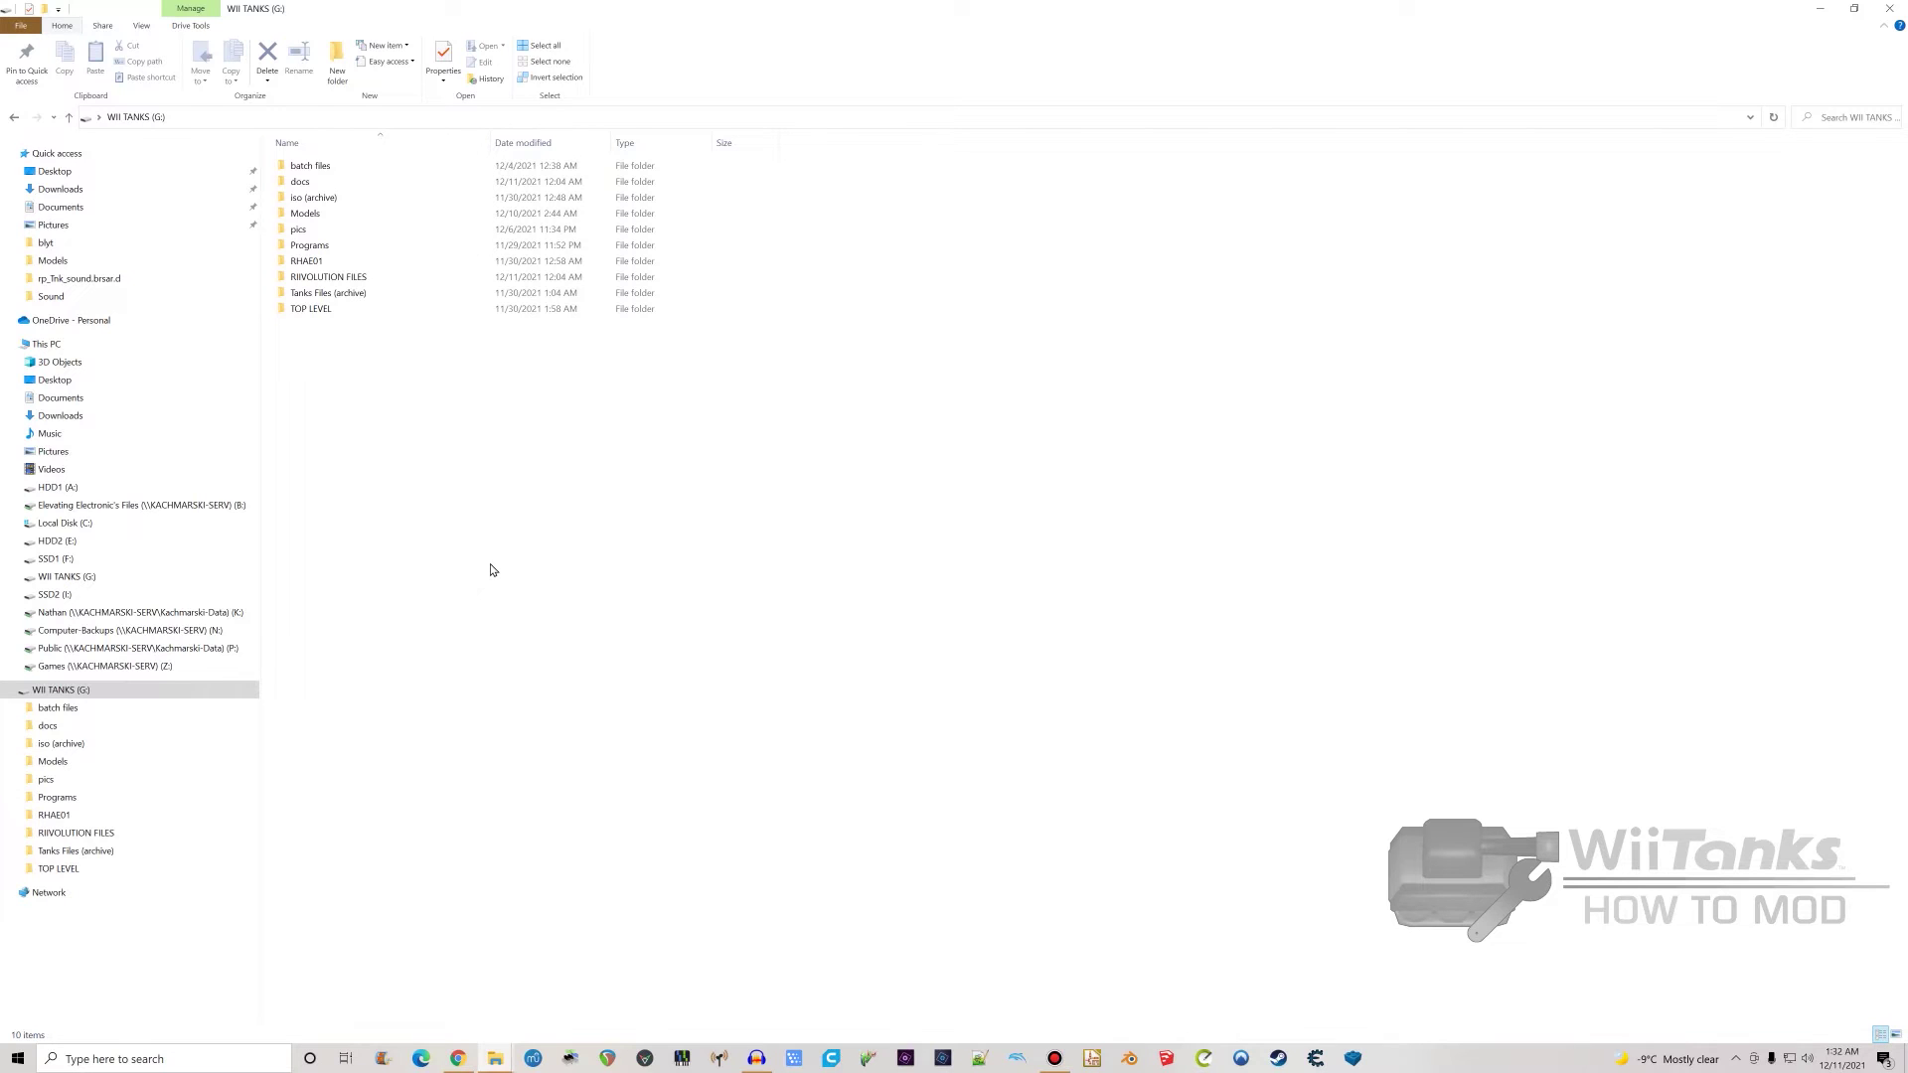
double_click(321, 174)
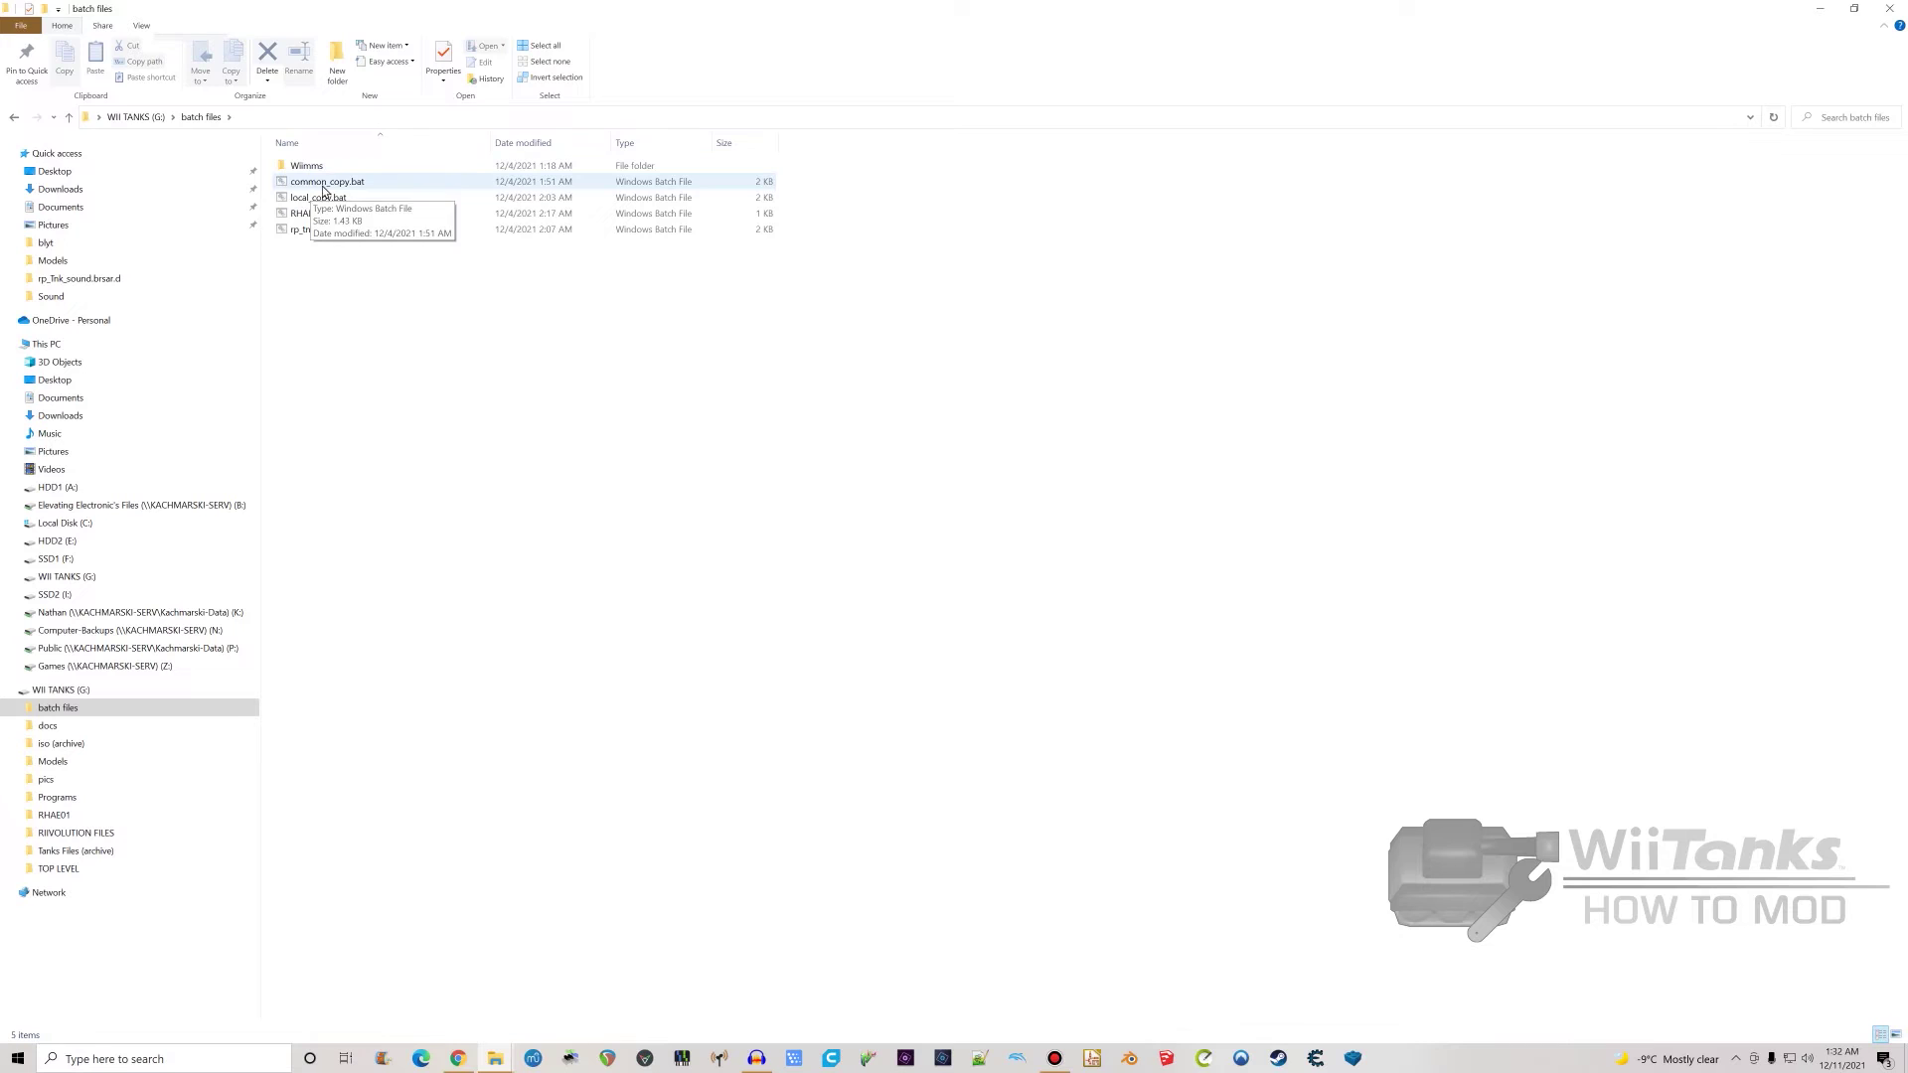
right_click(322, 188)
click(408, 562)
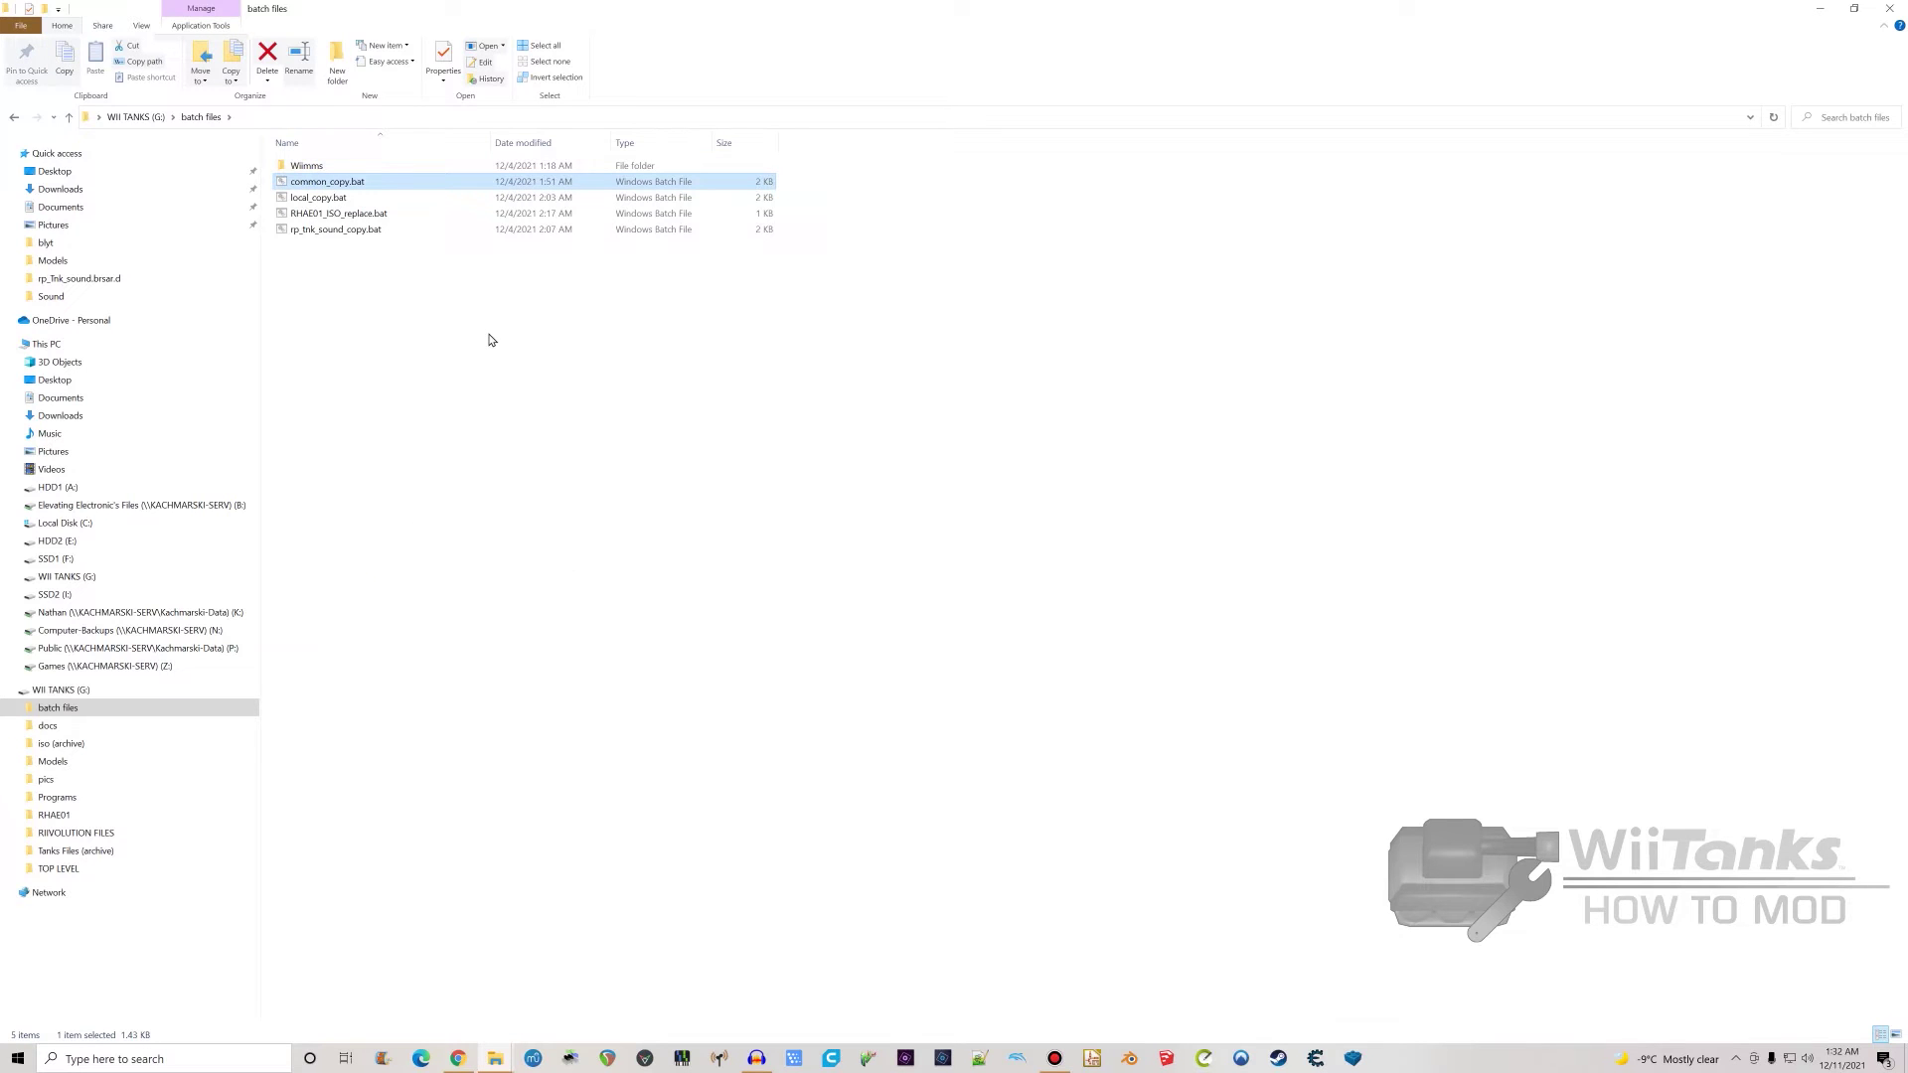
drag(421, 204, 653, 269)
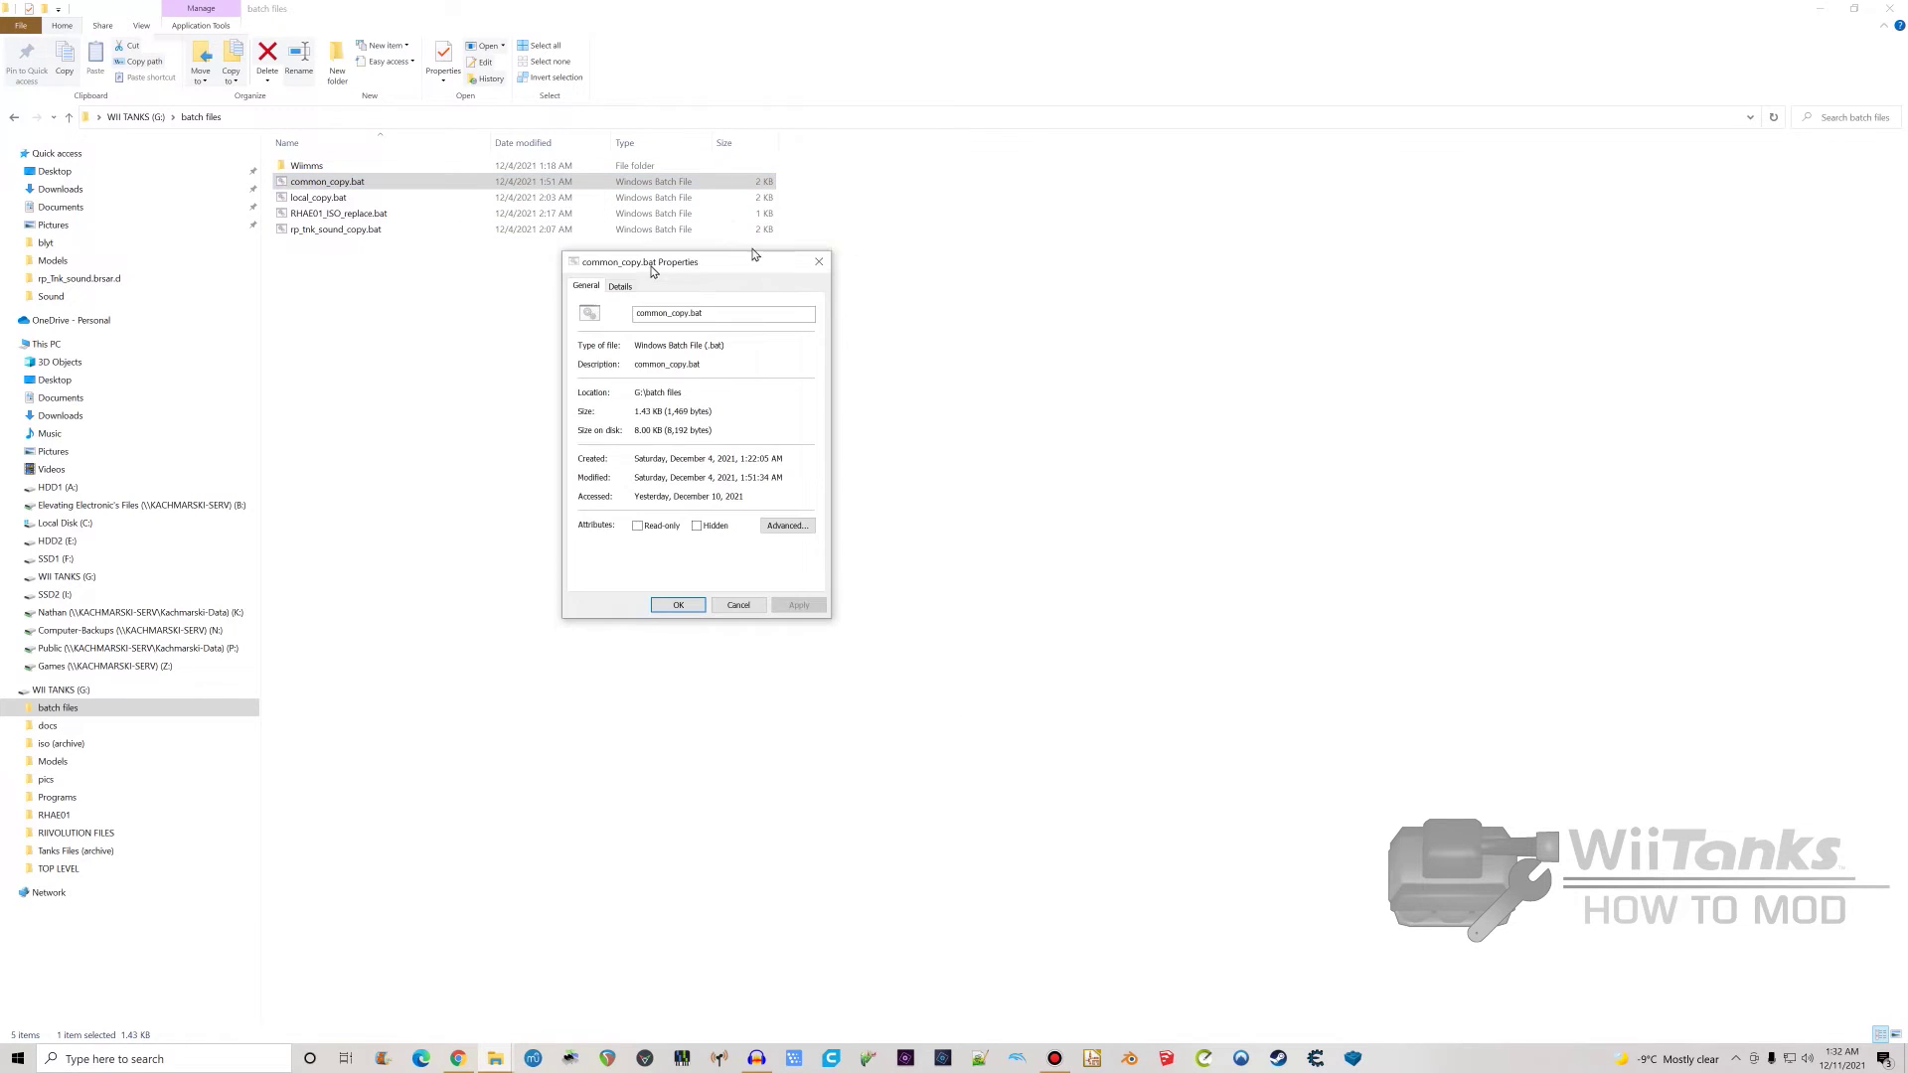
click(809, 262)
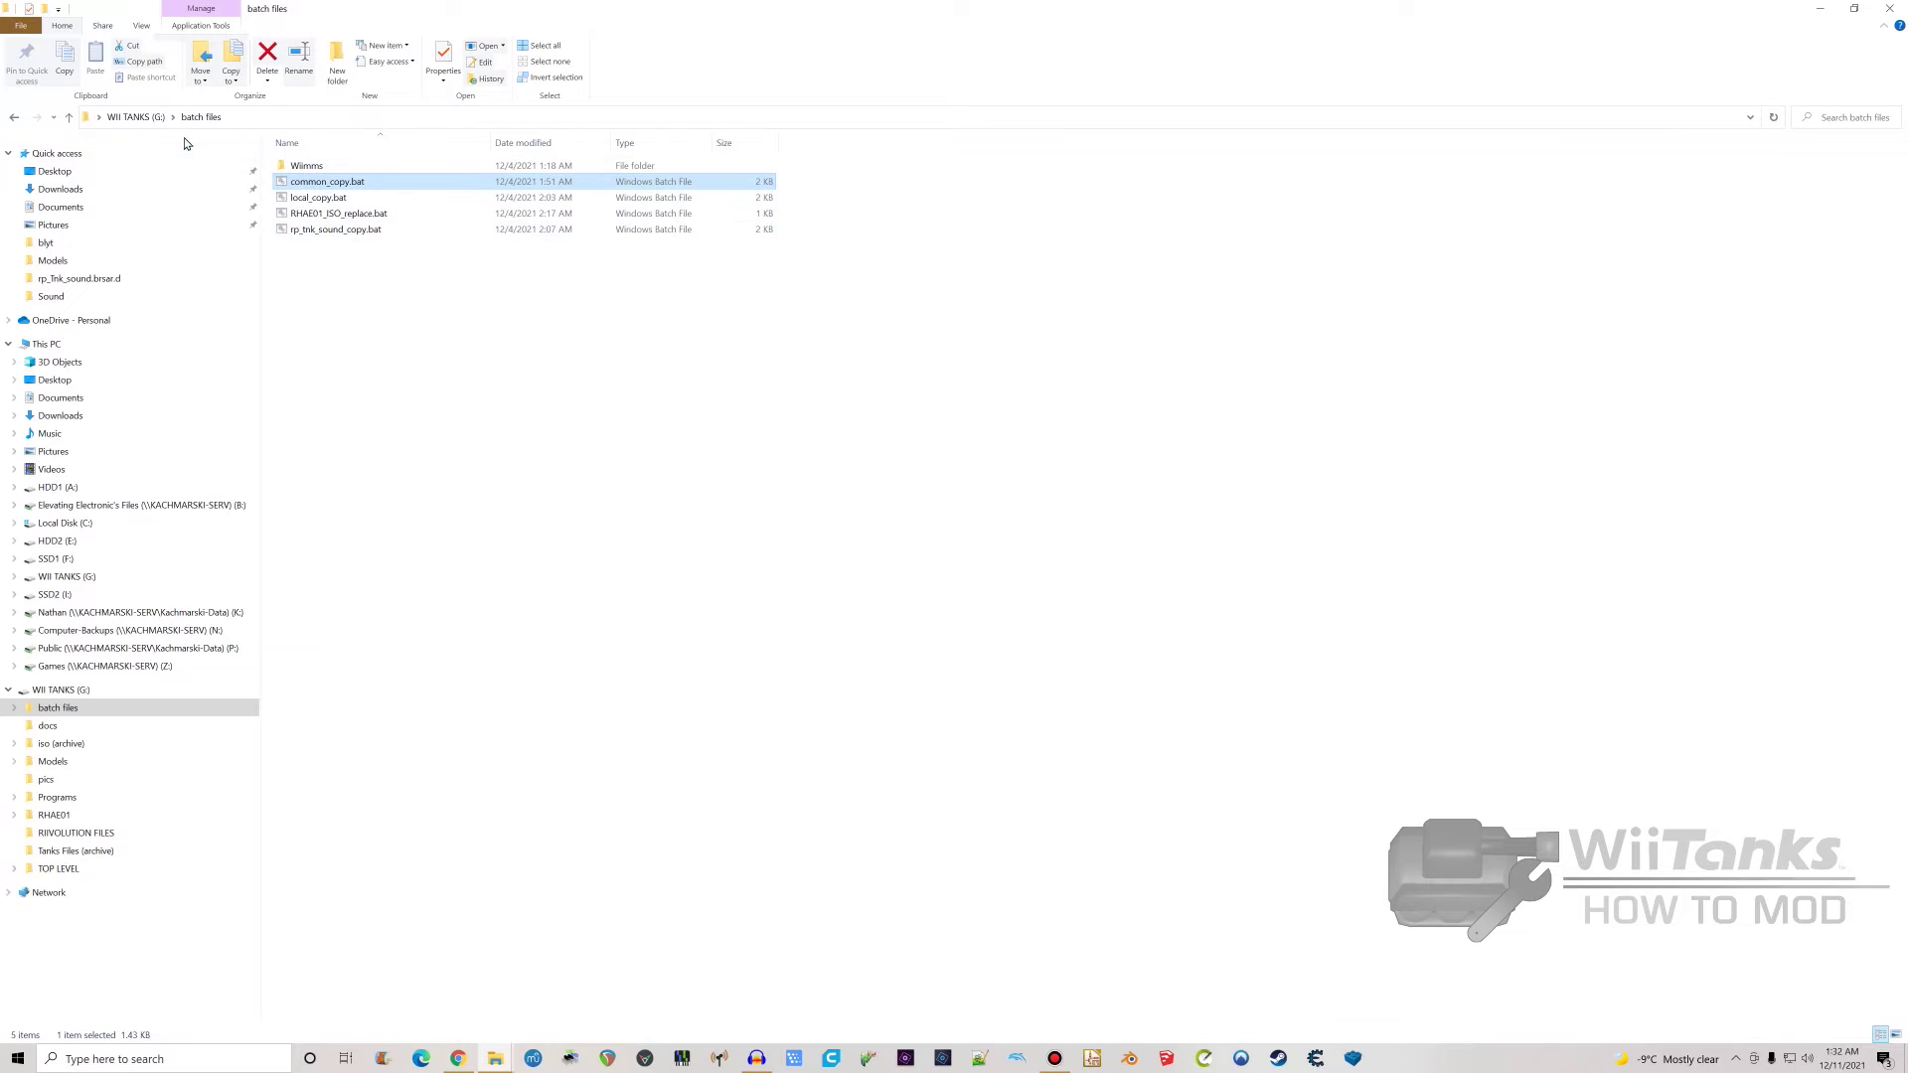
click(135, 117)
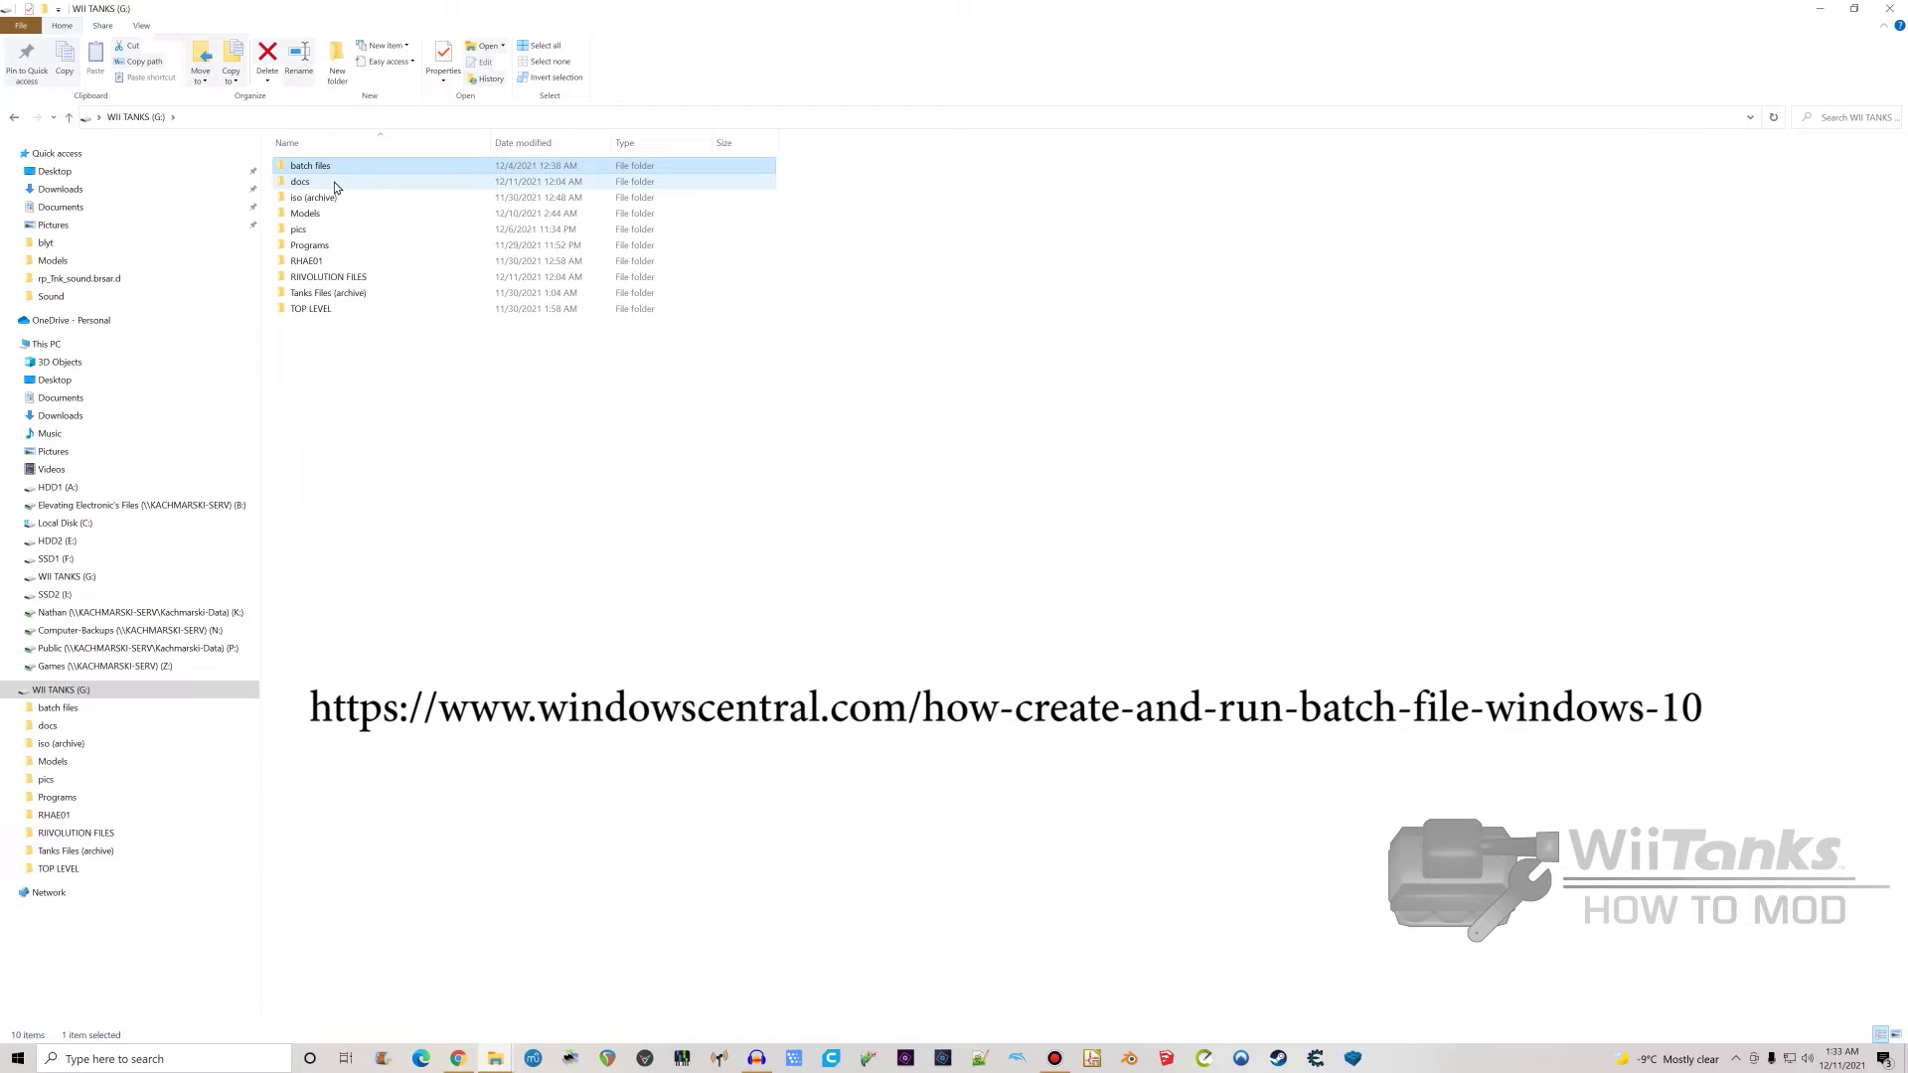
double_click(335, 183)
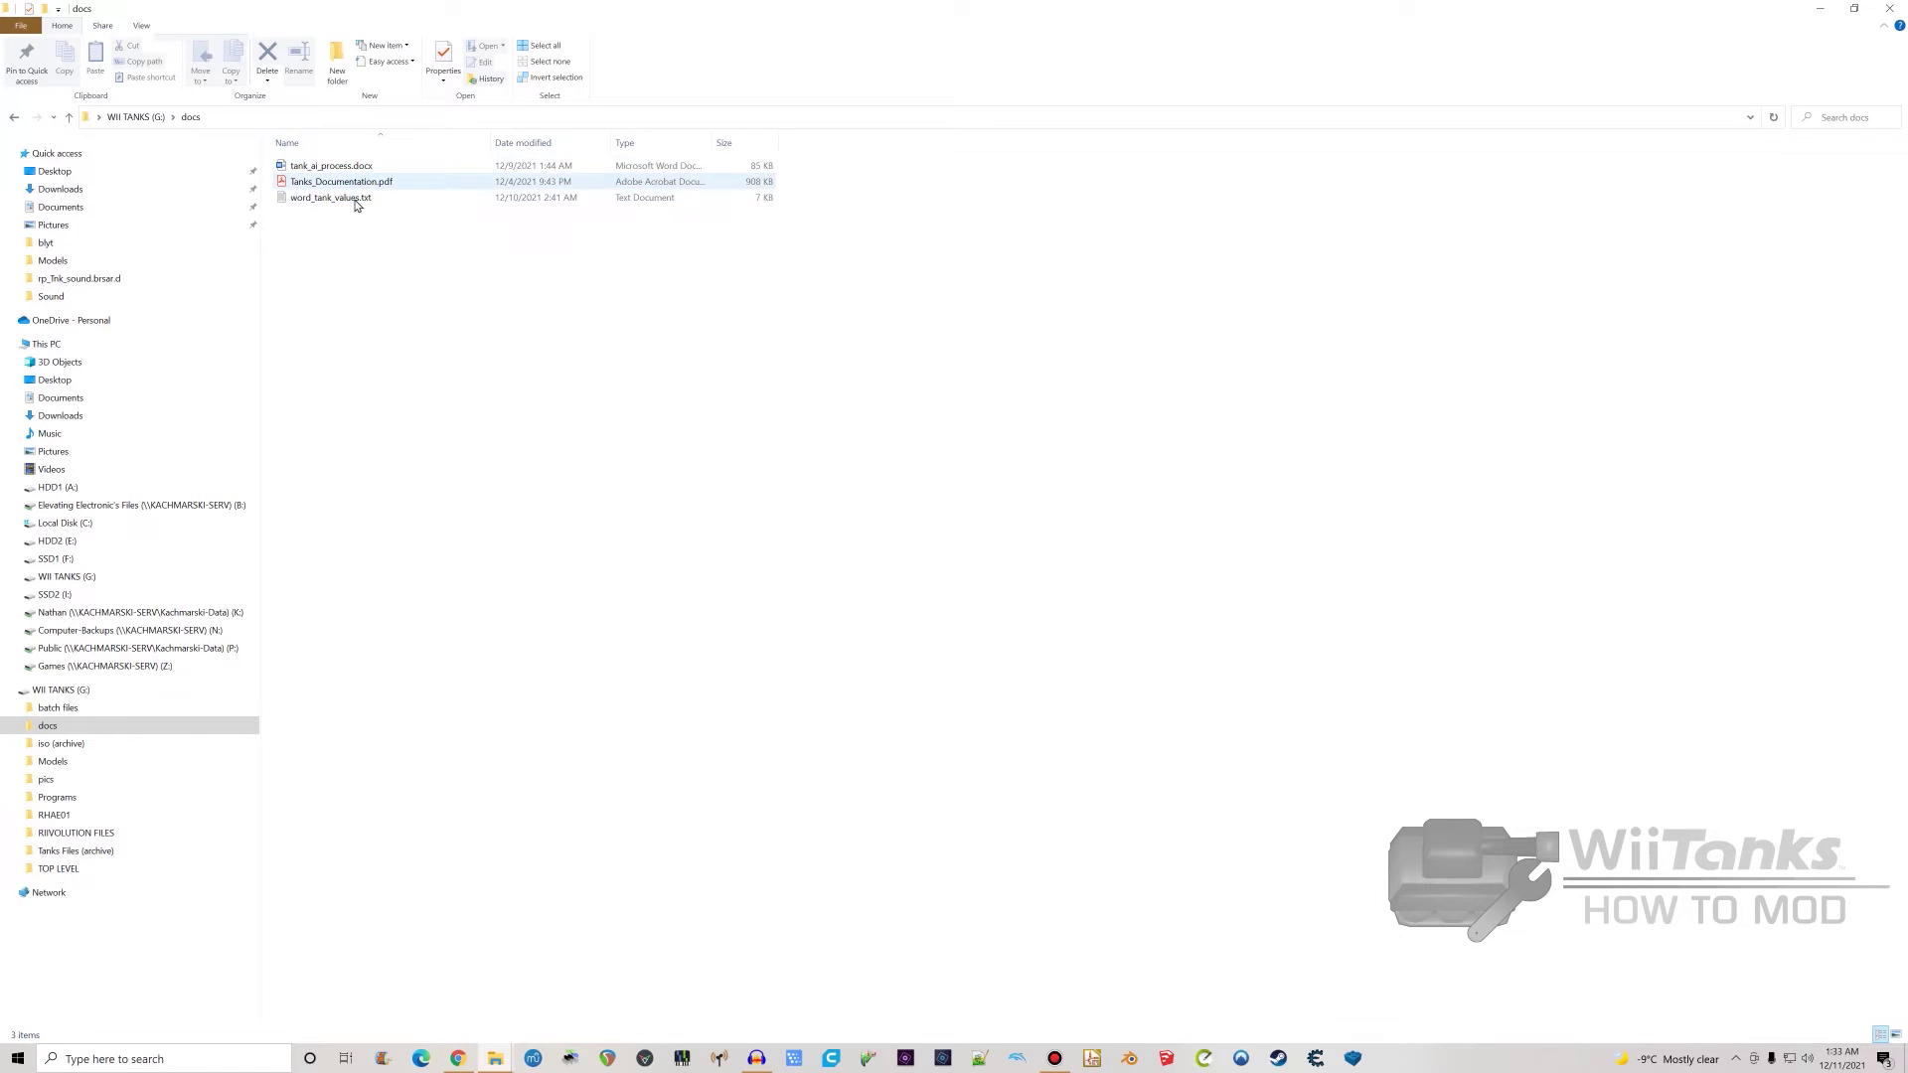
- From word_tank_values.txt in docs, go to the drive root and into iso (archive), then USA_1.01
click(356, 202)
click(135, 117)
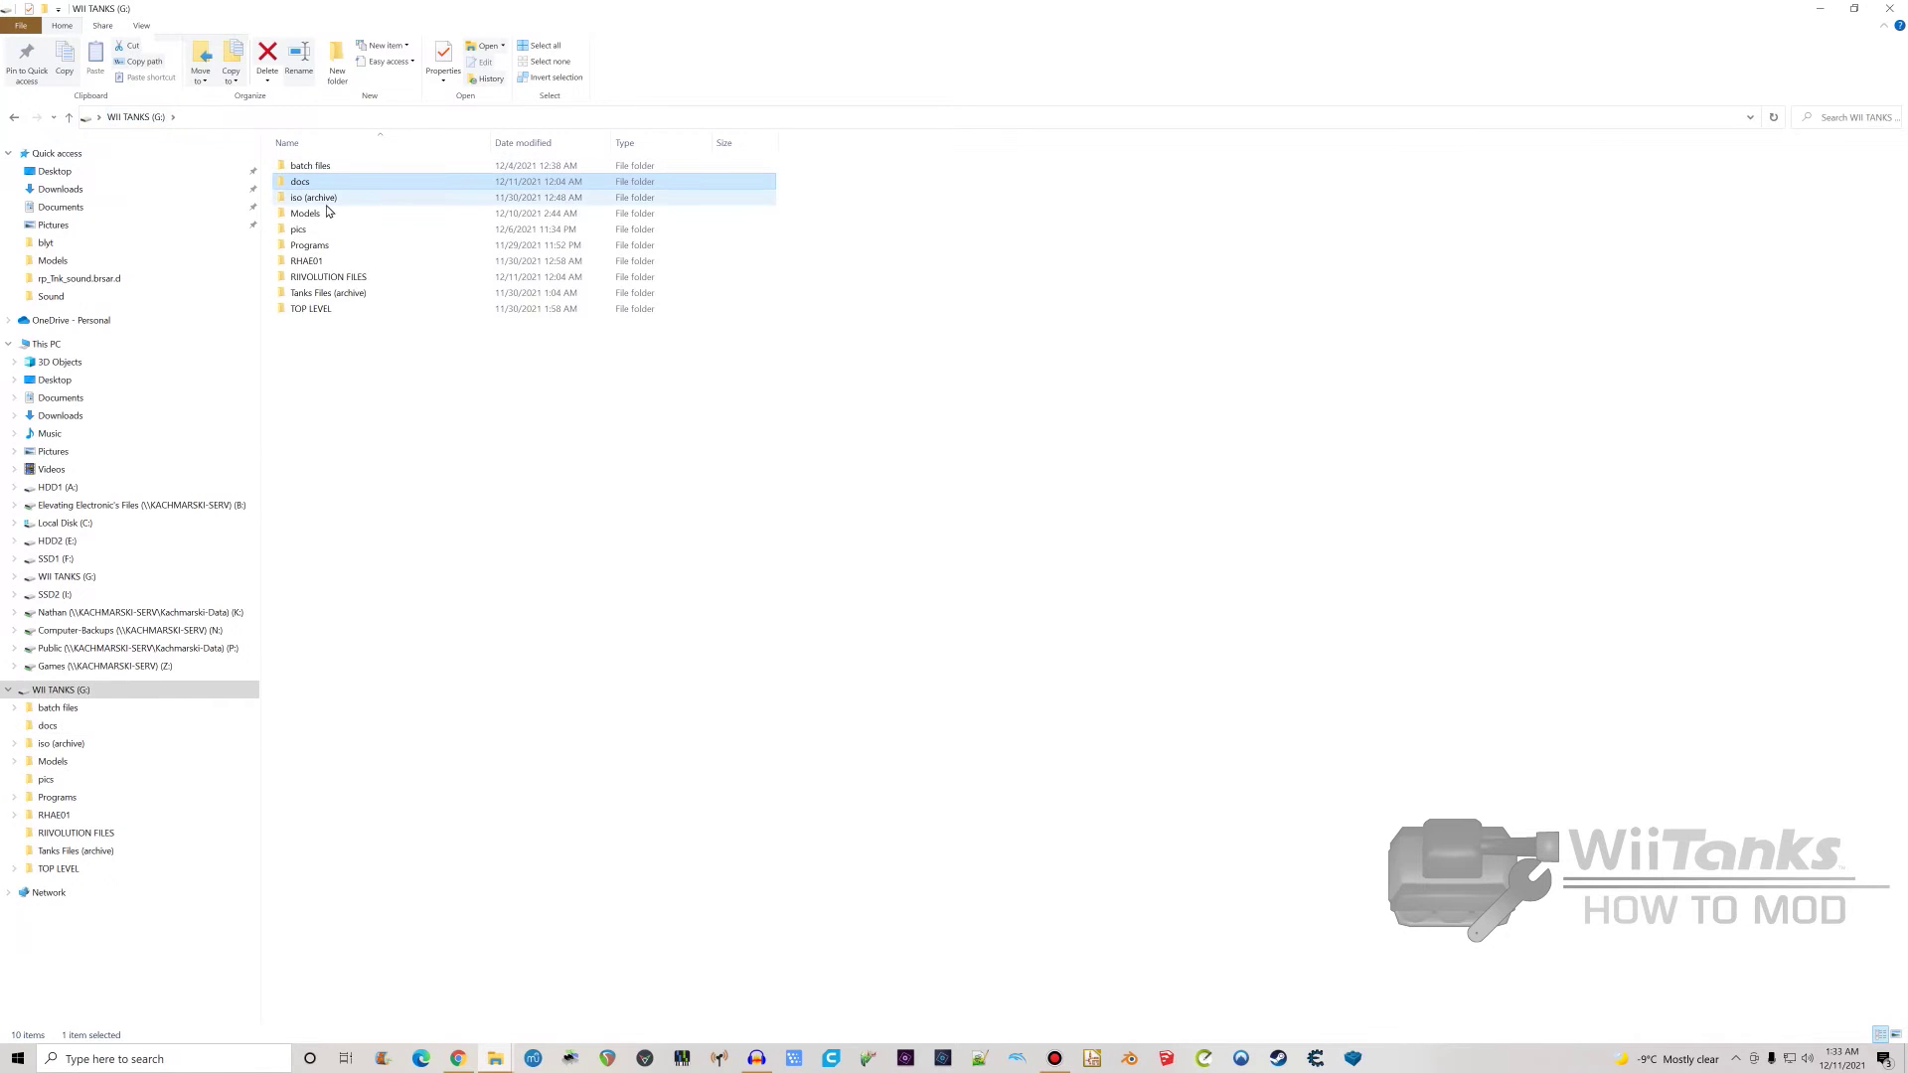
double_click(328, 199)
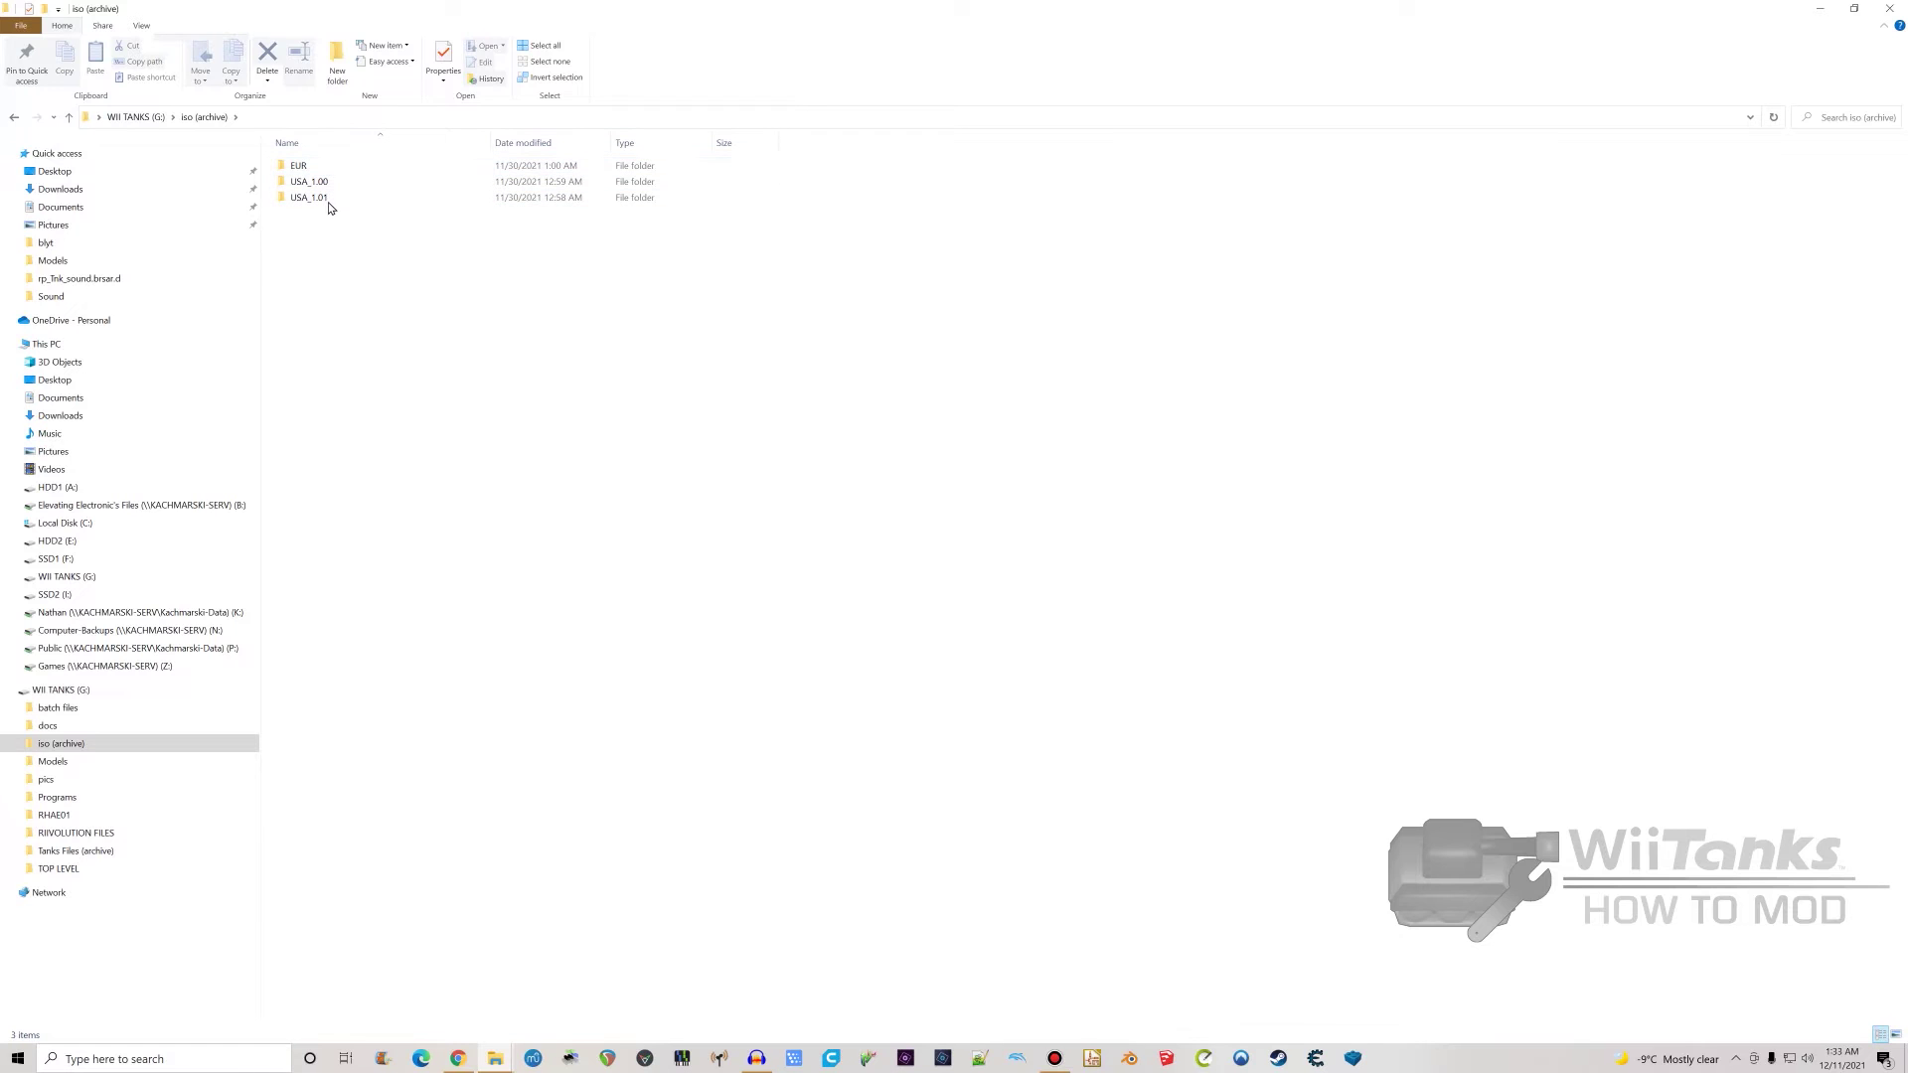
double_click(327, 202)
- Check the EUR and USA_1.00 extracted game folders, returning to iso (archive) each time
click(204, 116)
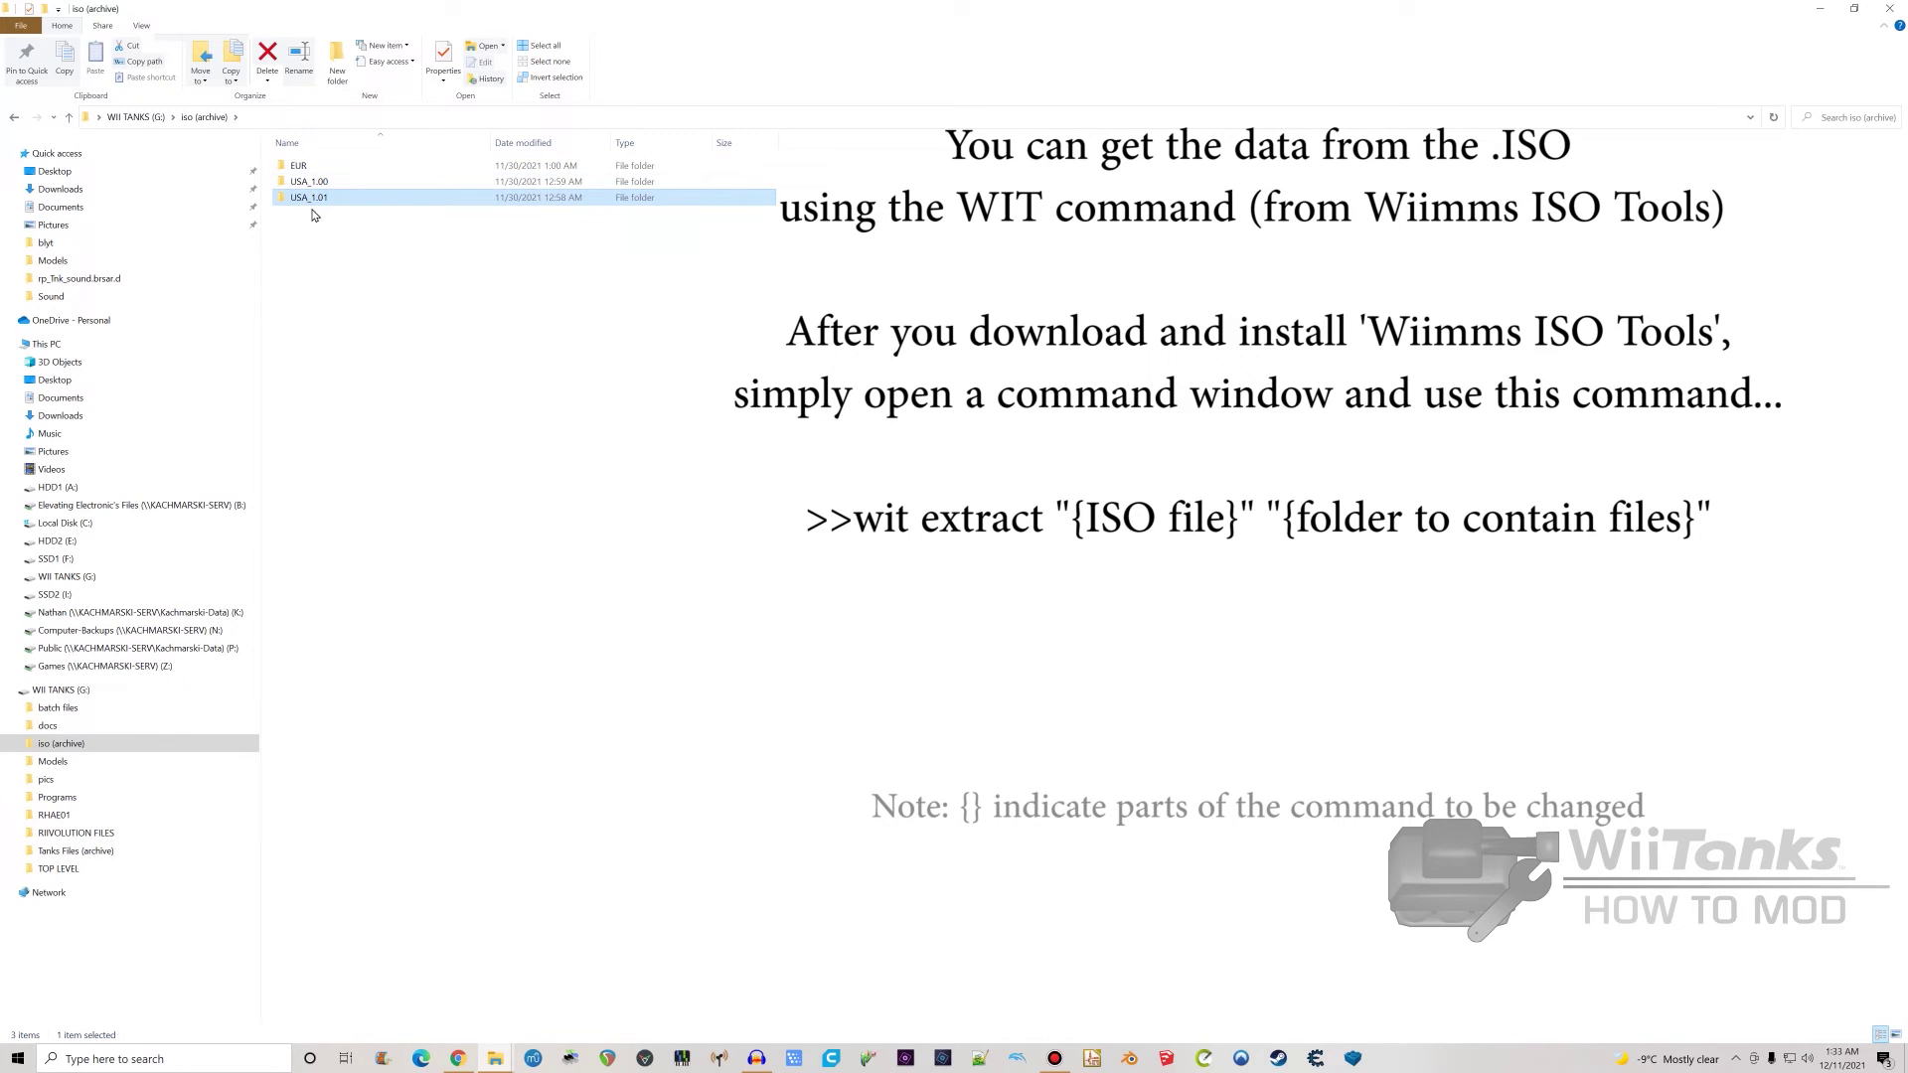
double_click(299, 164)
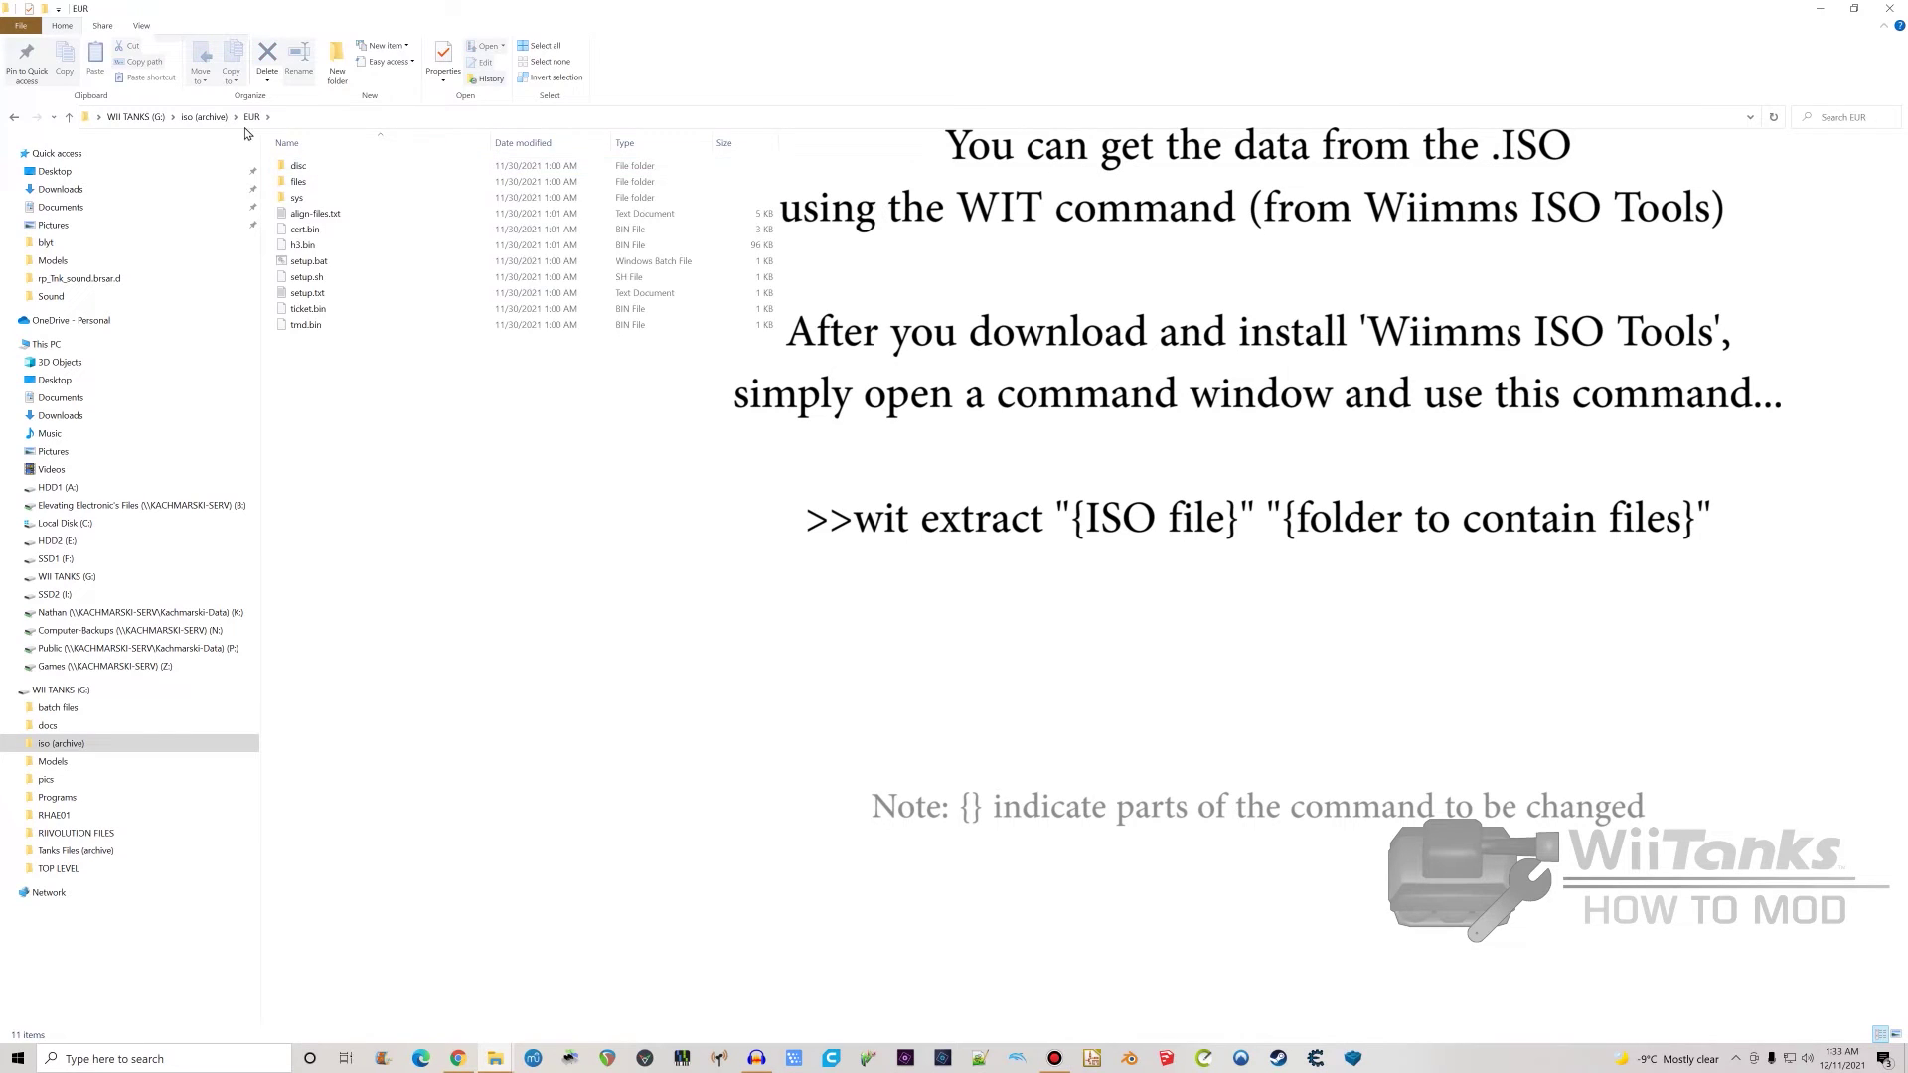
click(203, 116)
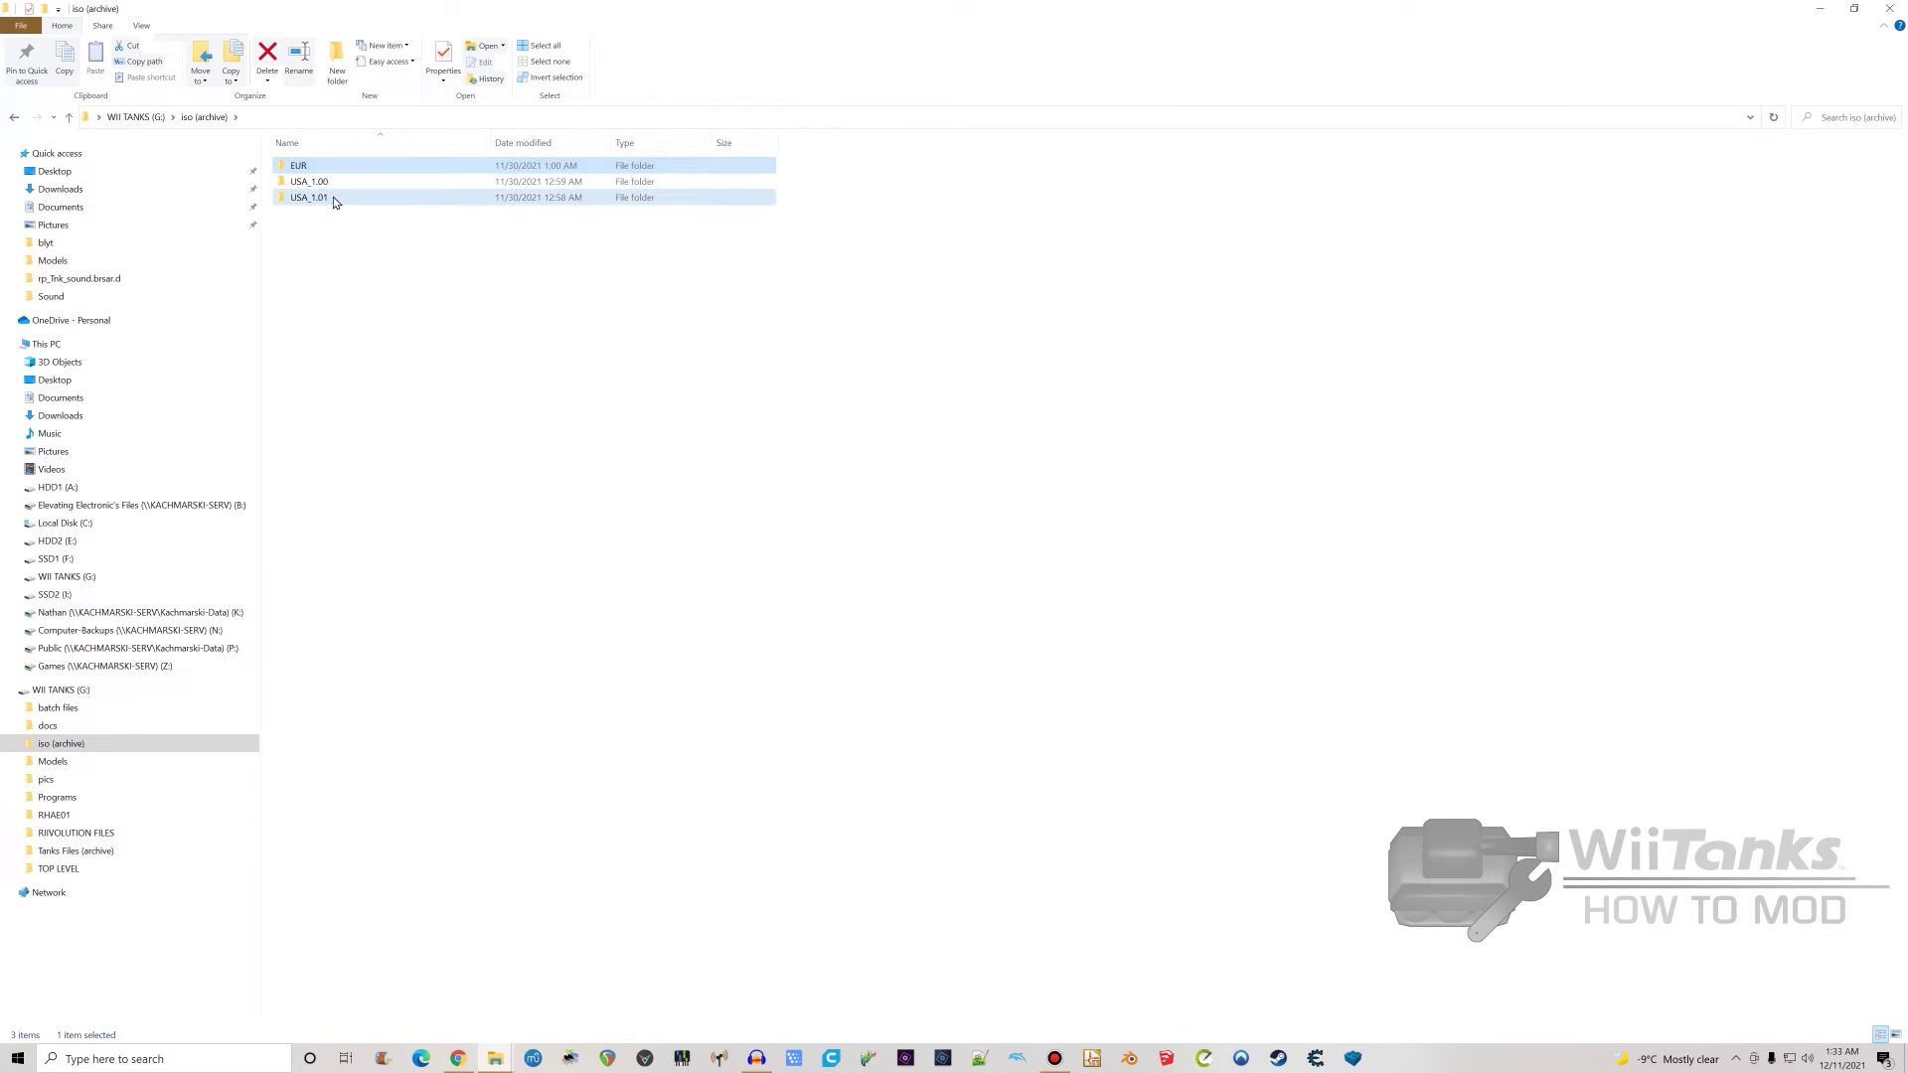
click(340, 181)
double_click(335, 182)
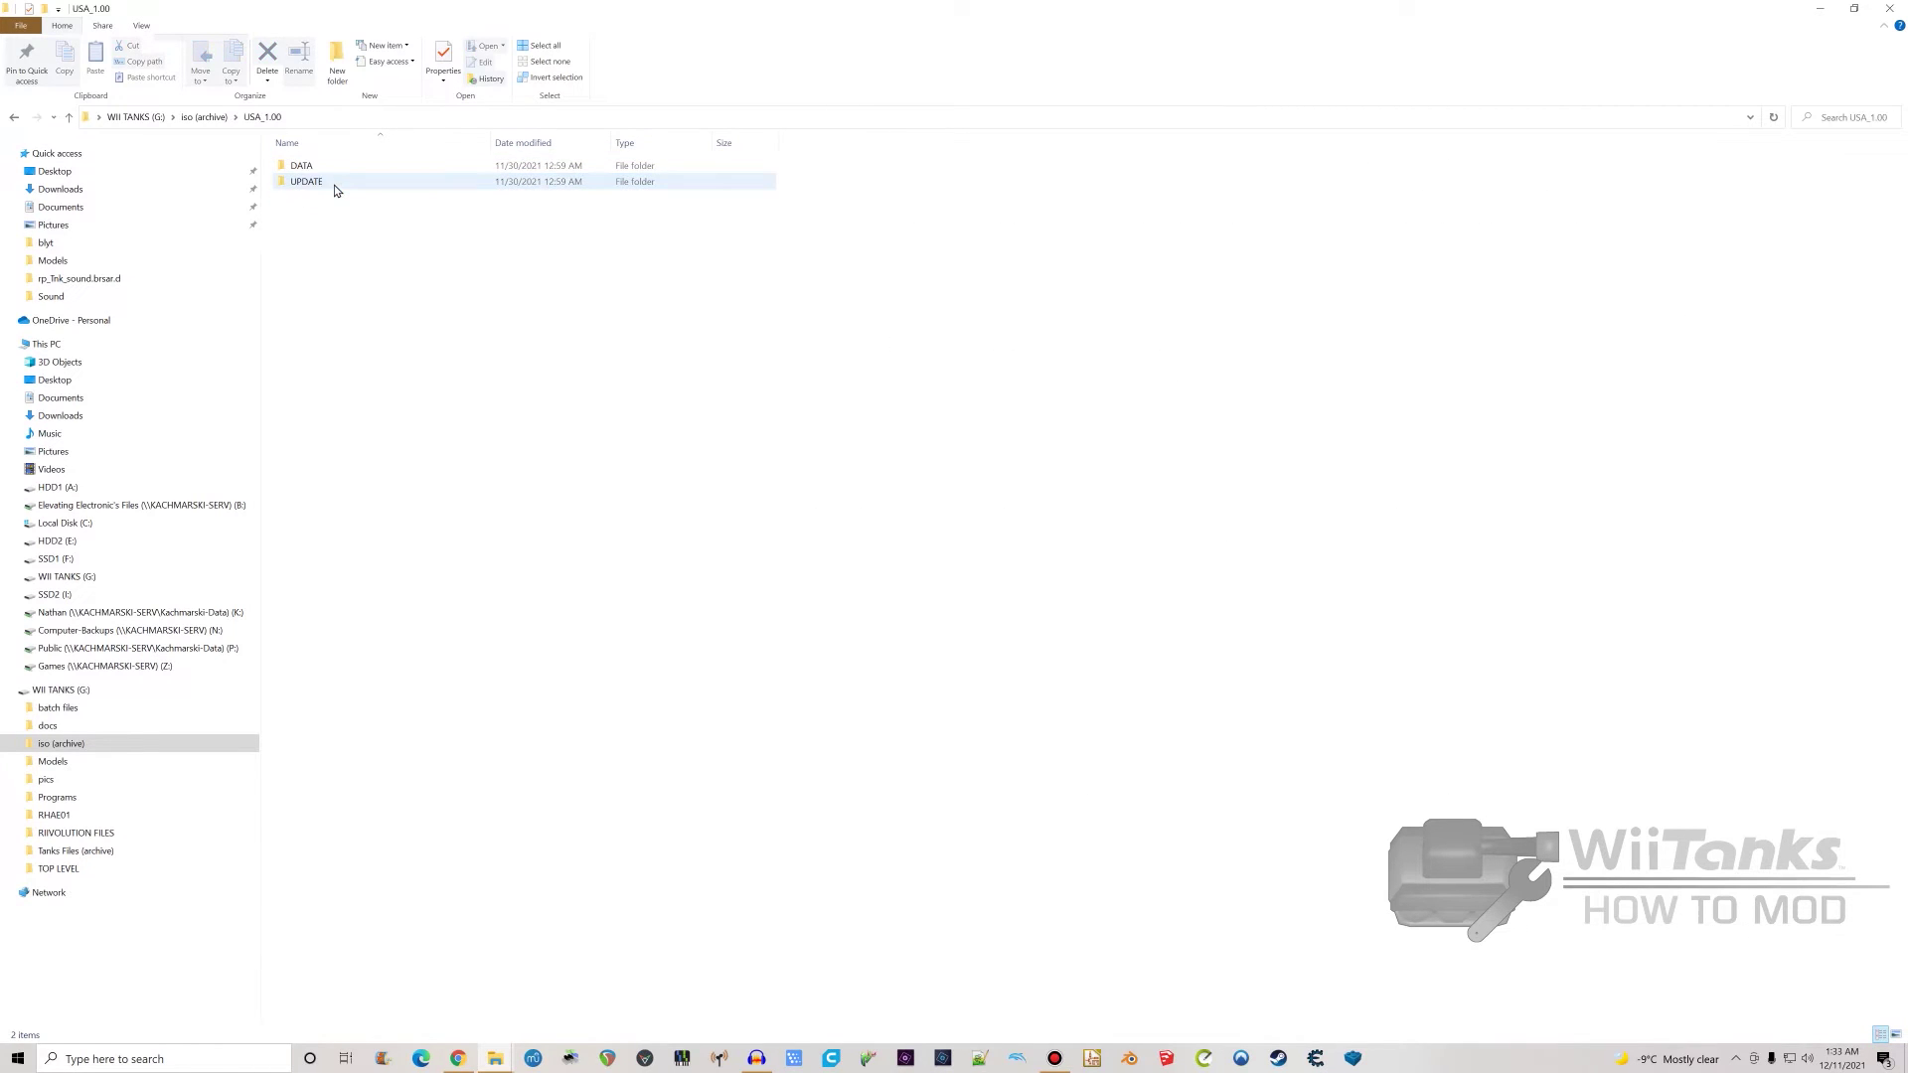
click(205, 116)
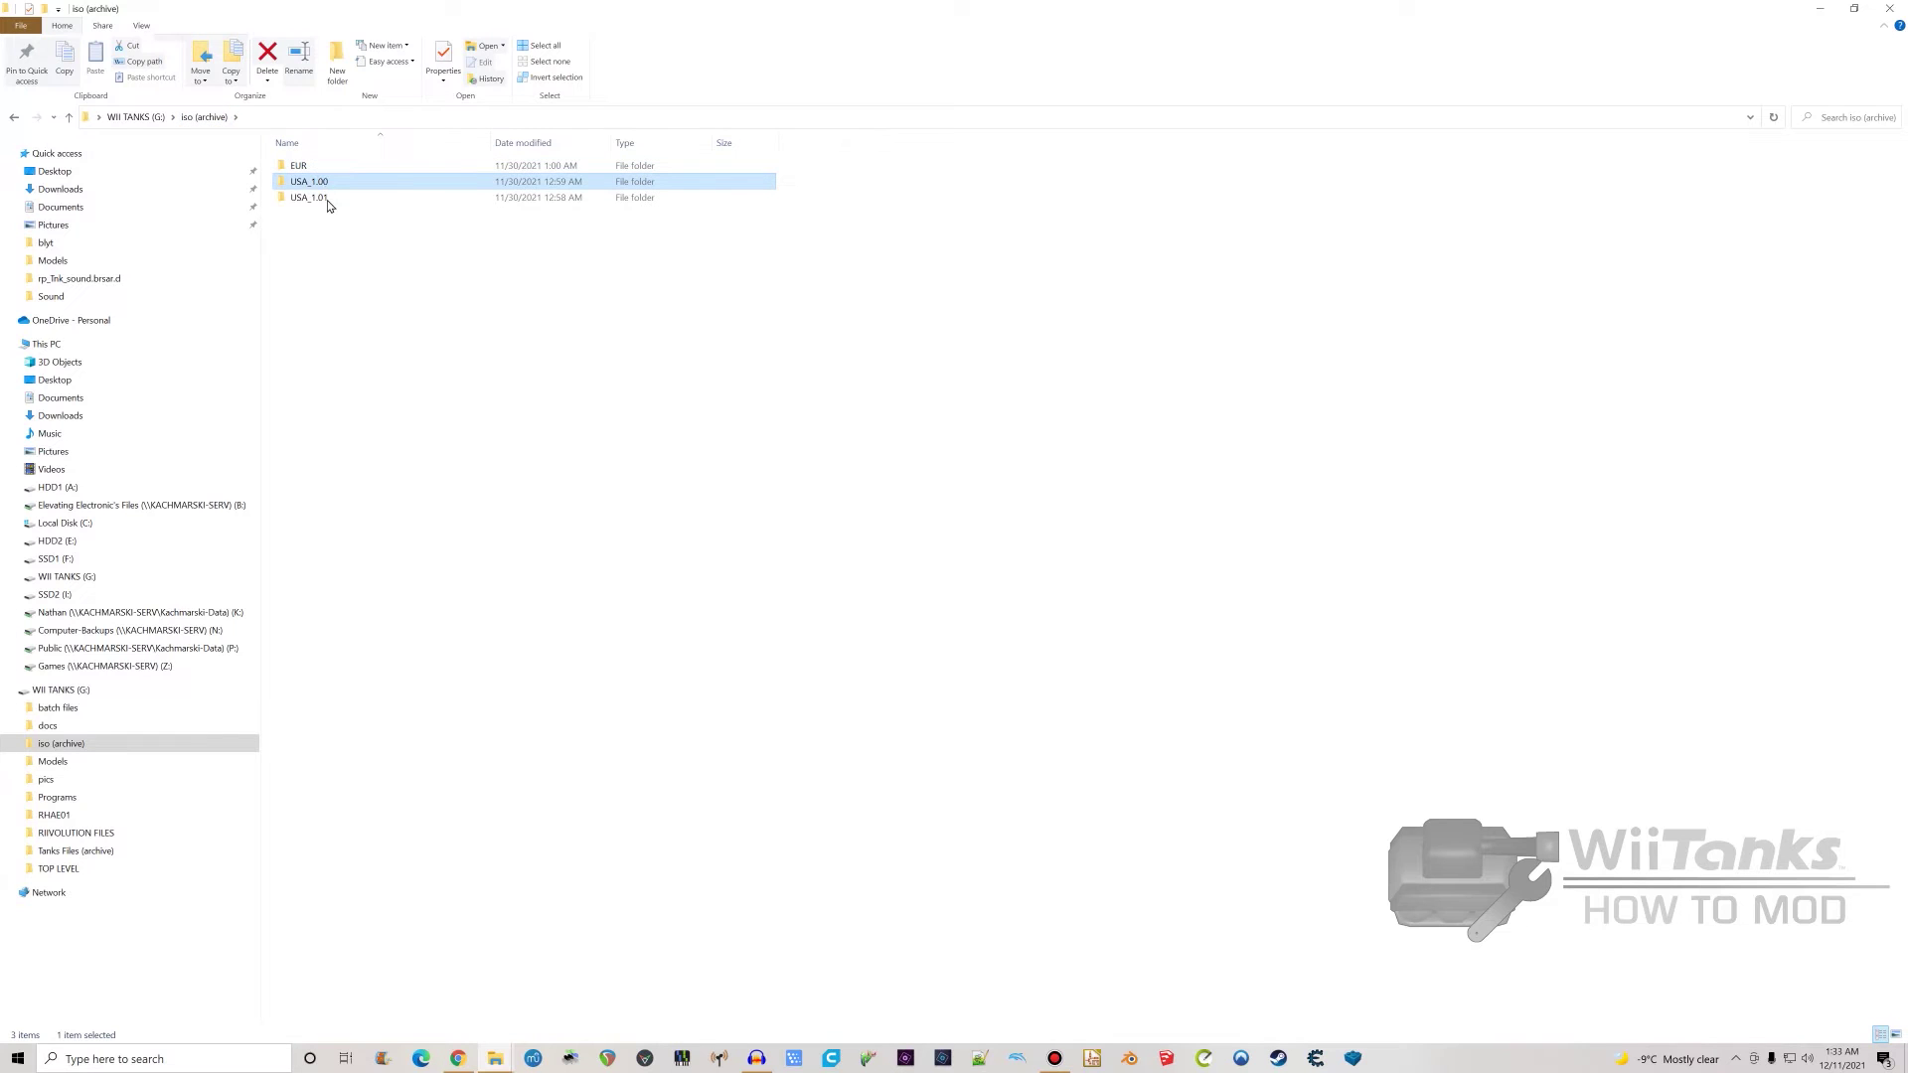
- Check the USA_1.01 folder twice, then return to the WII TANKS drive root
click(329, 204)
double_click(327, 201)
click(204, 117)
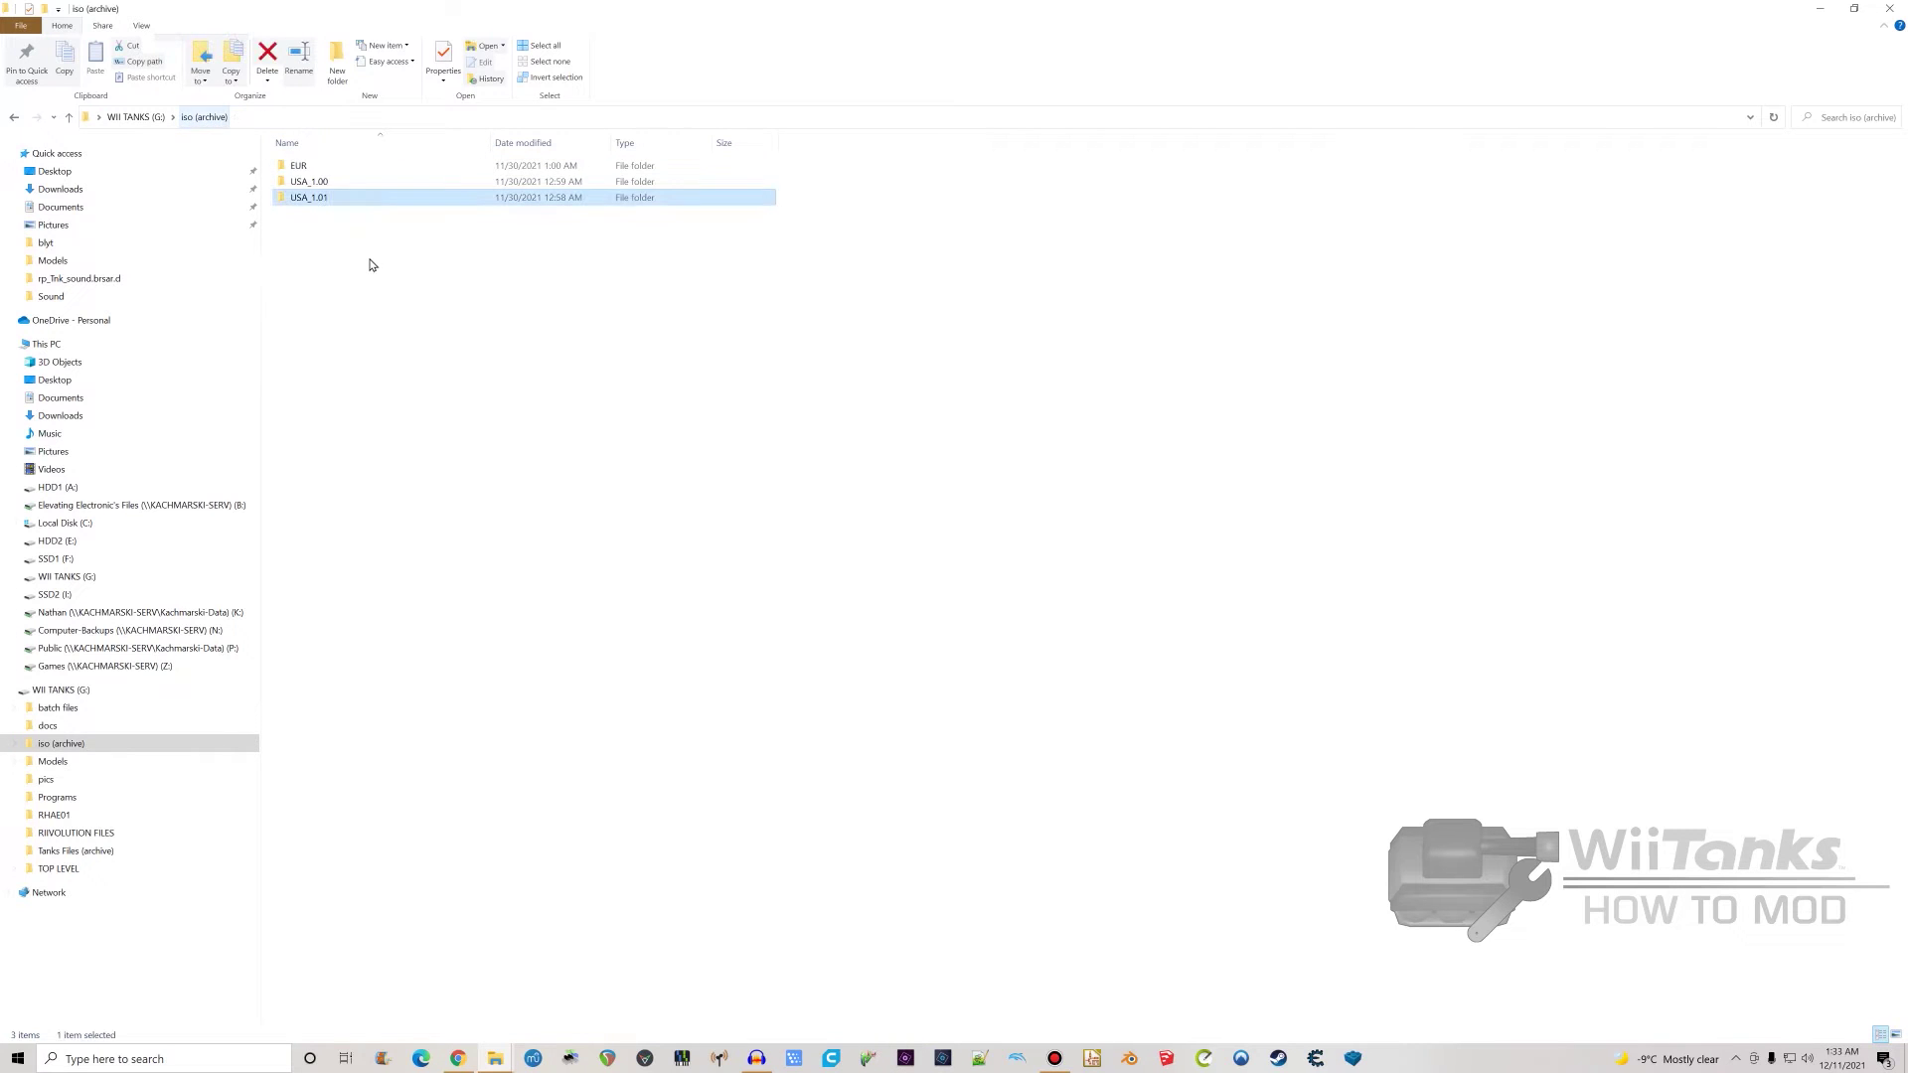
double_click(319, 200)
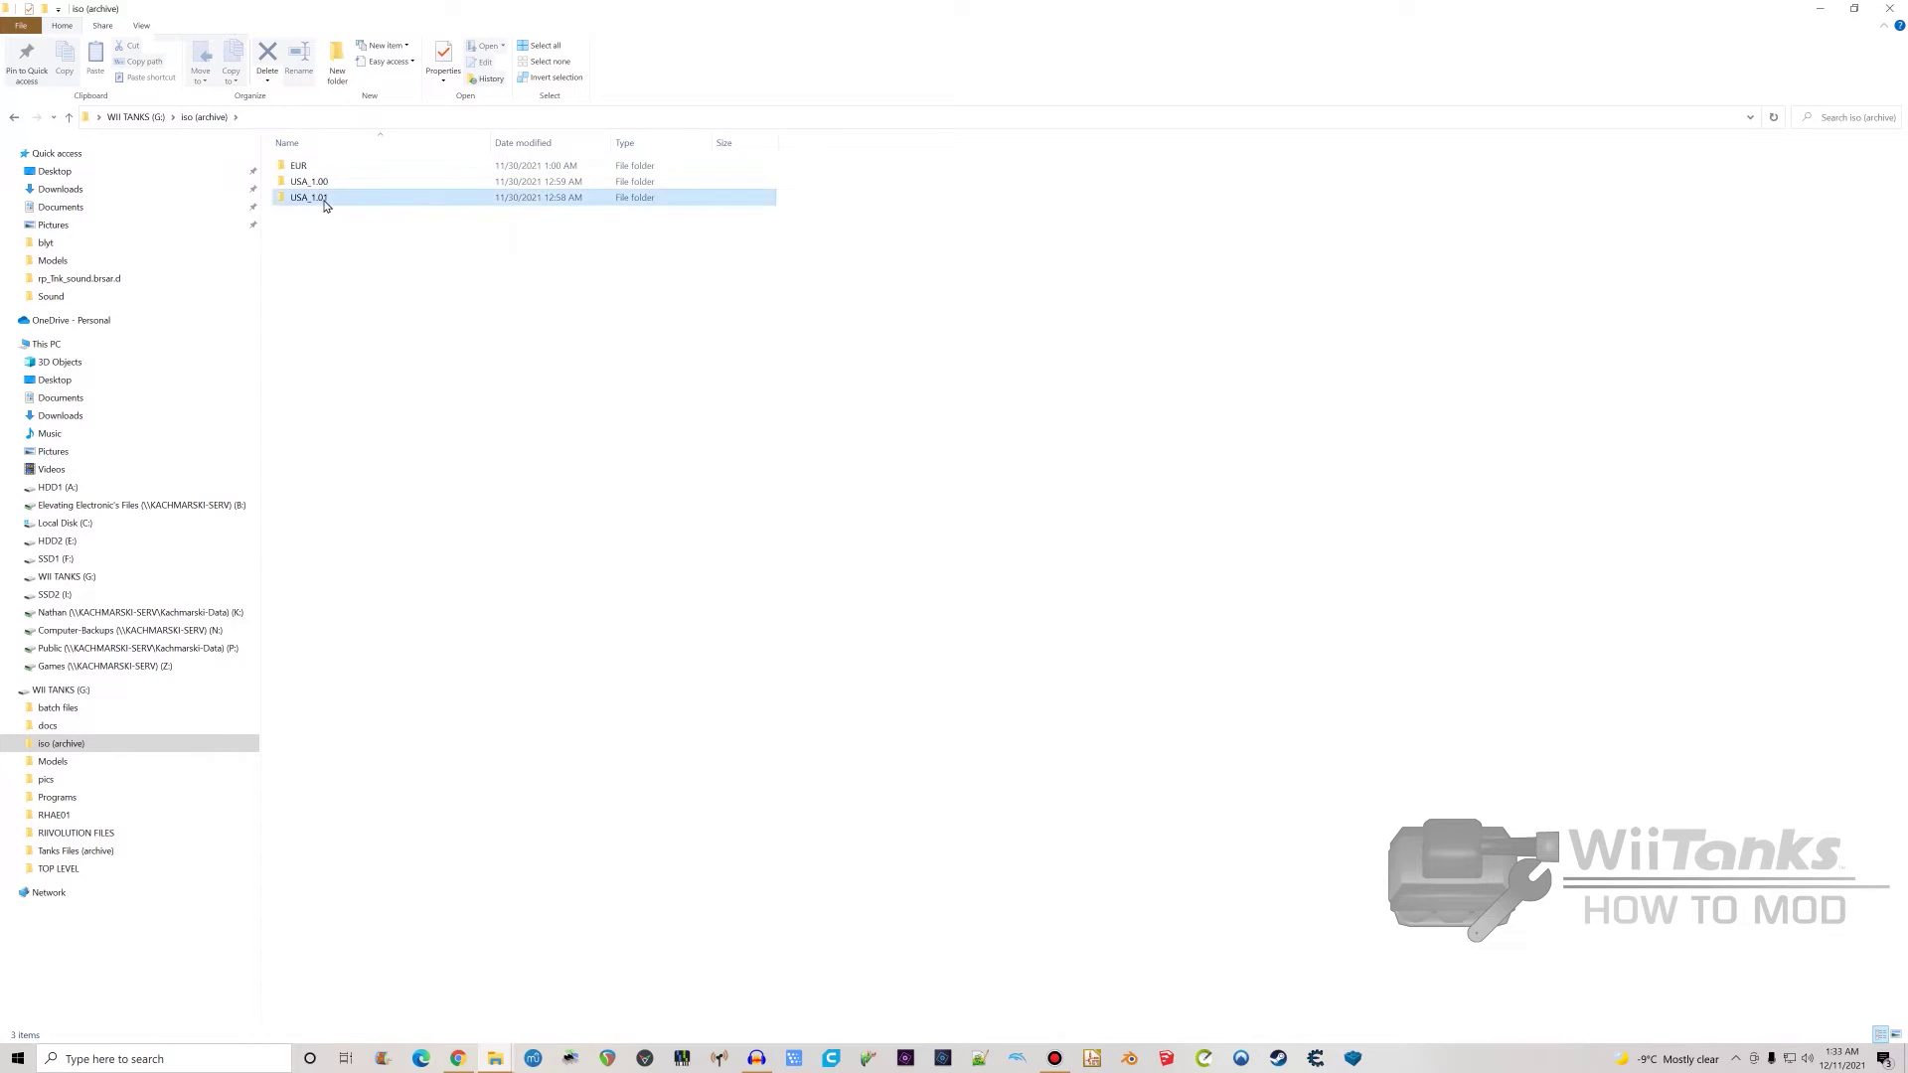
click(202, 118)
click(131, 119)
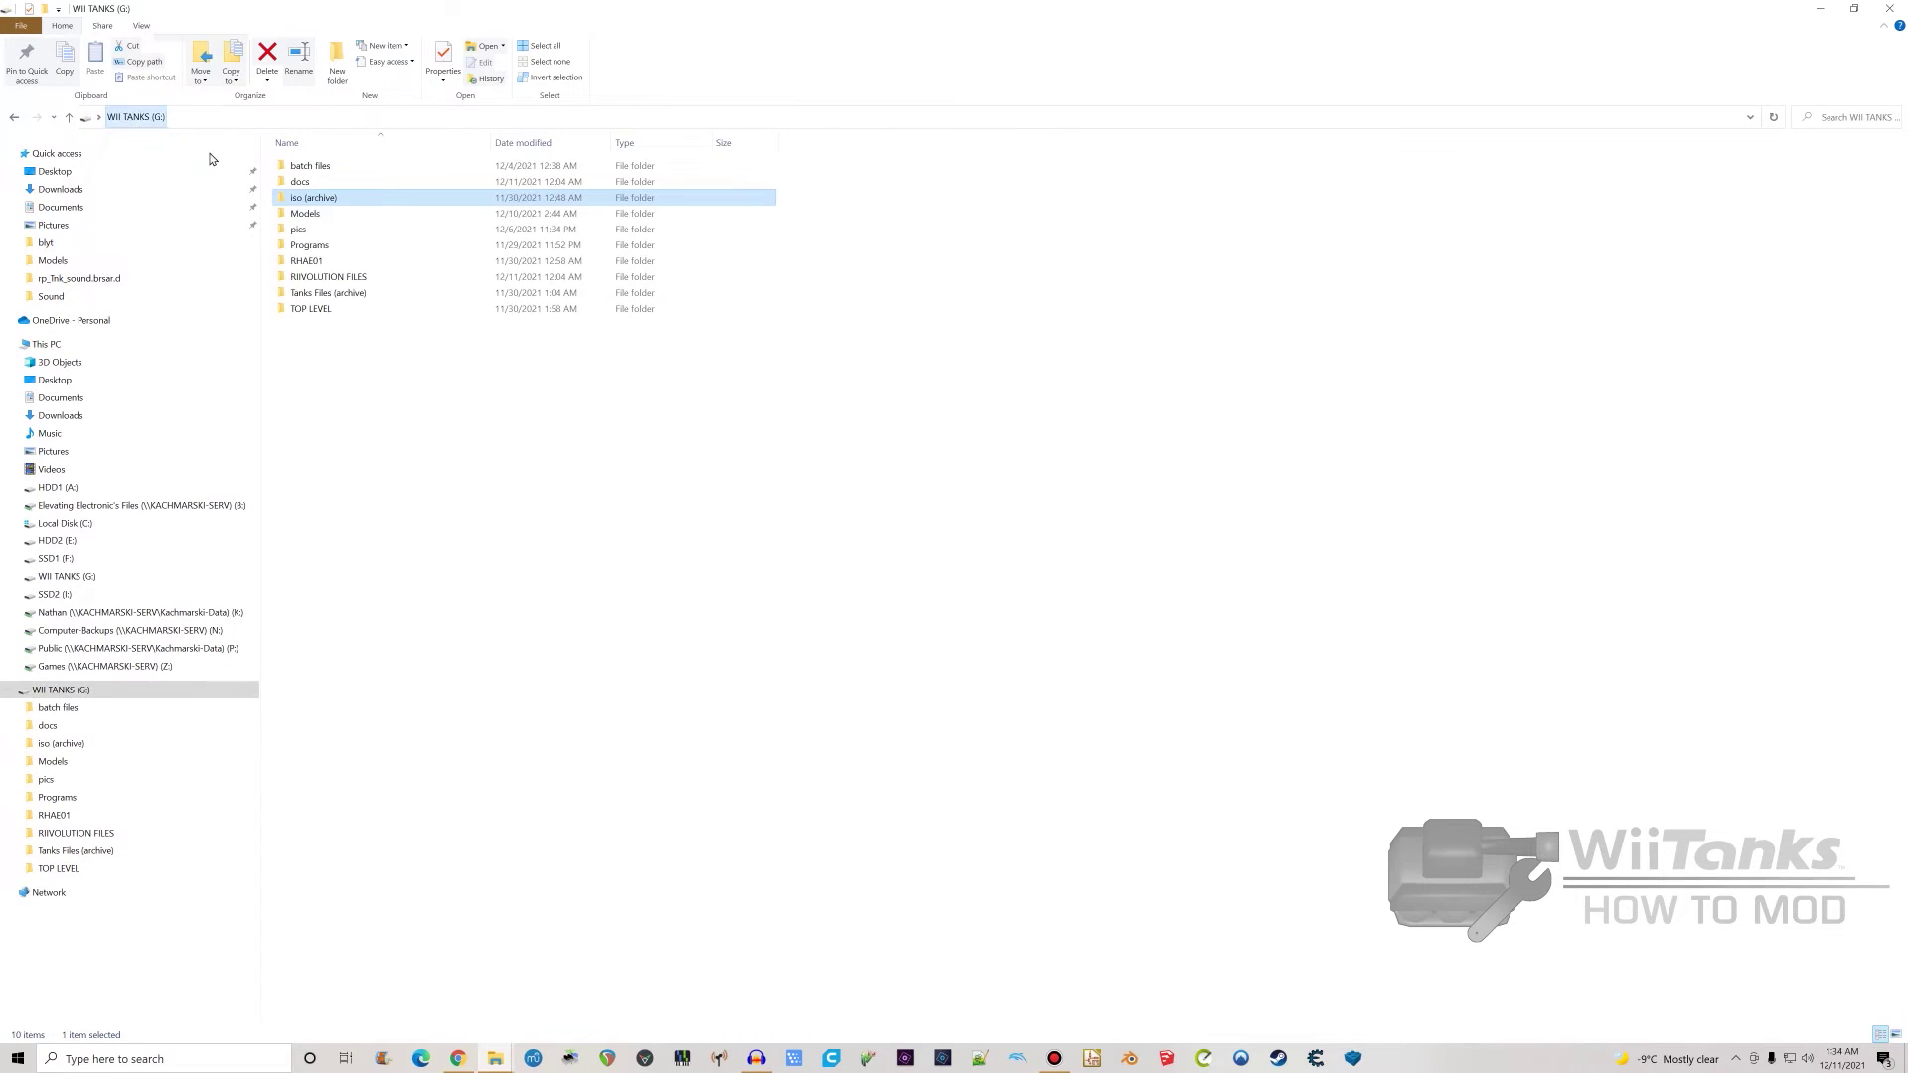
- Look through the Models folder, return to the drive root, and enter the pics folder
double_click(328, 216)
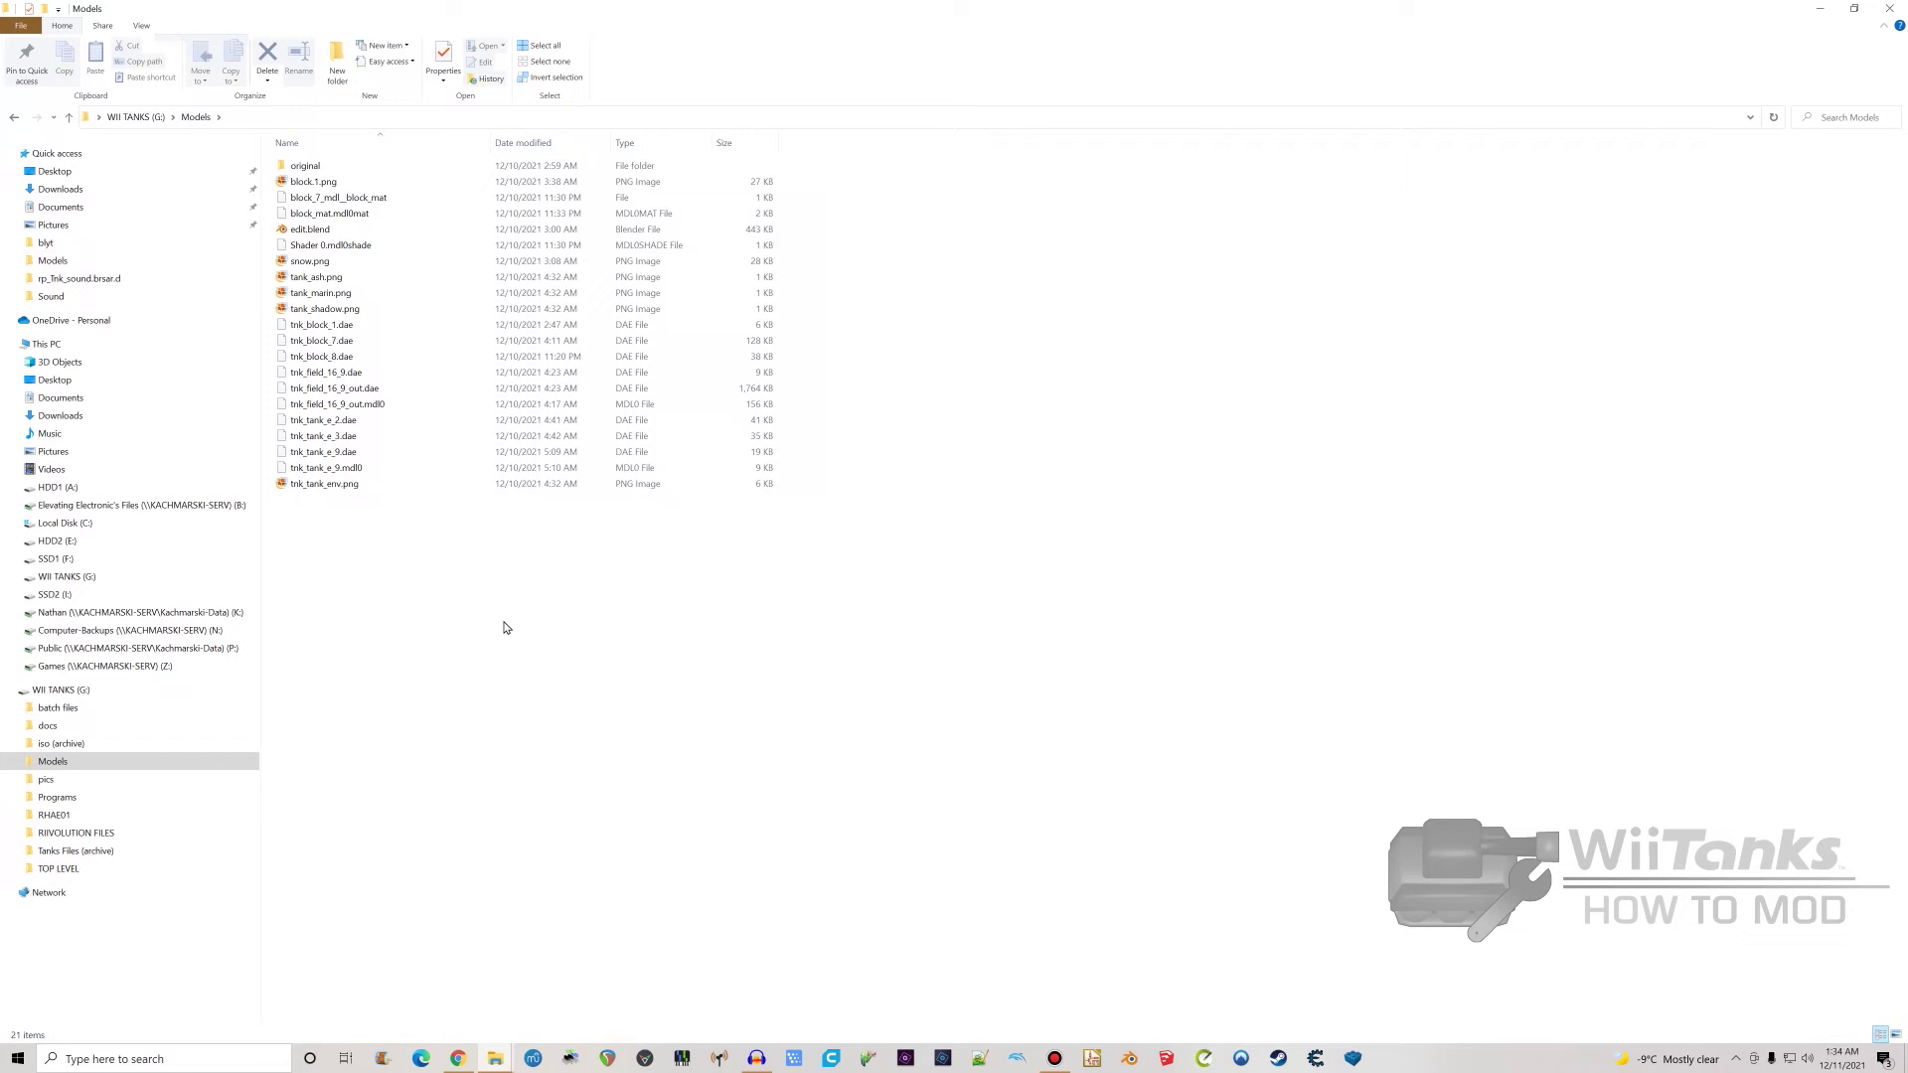
click(138, 117)
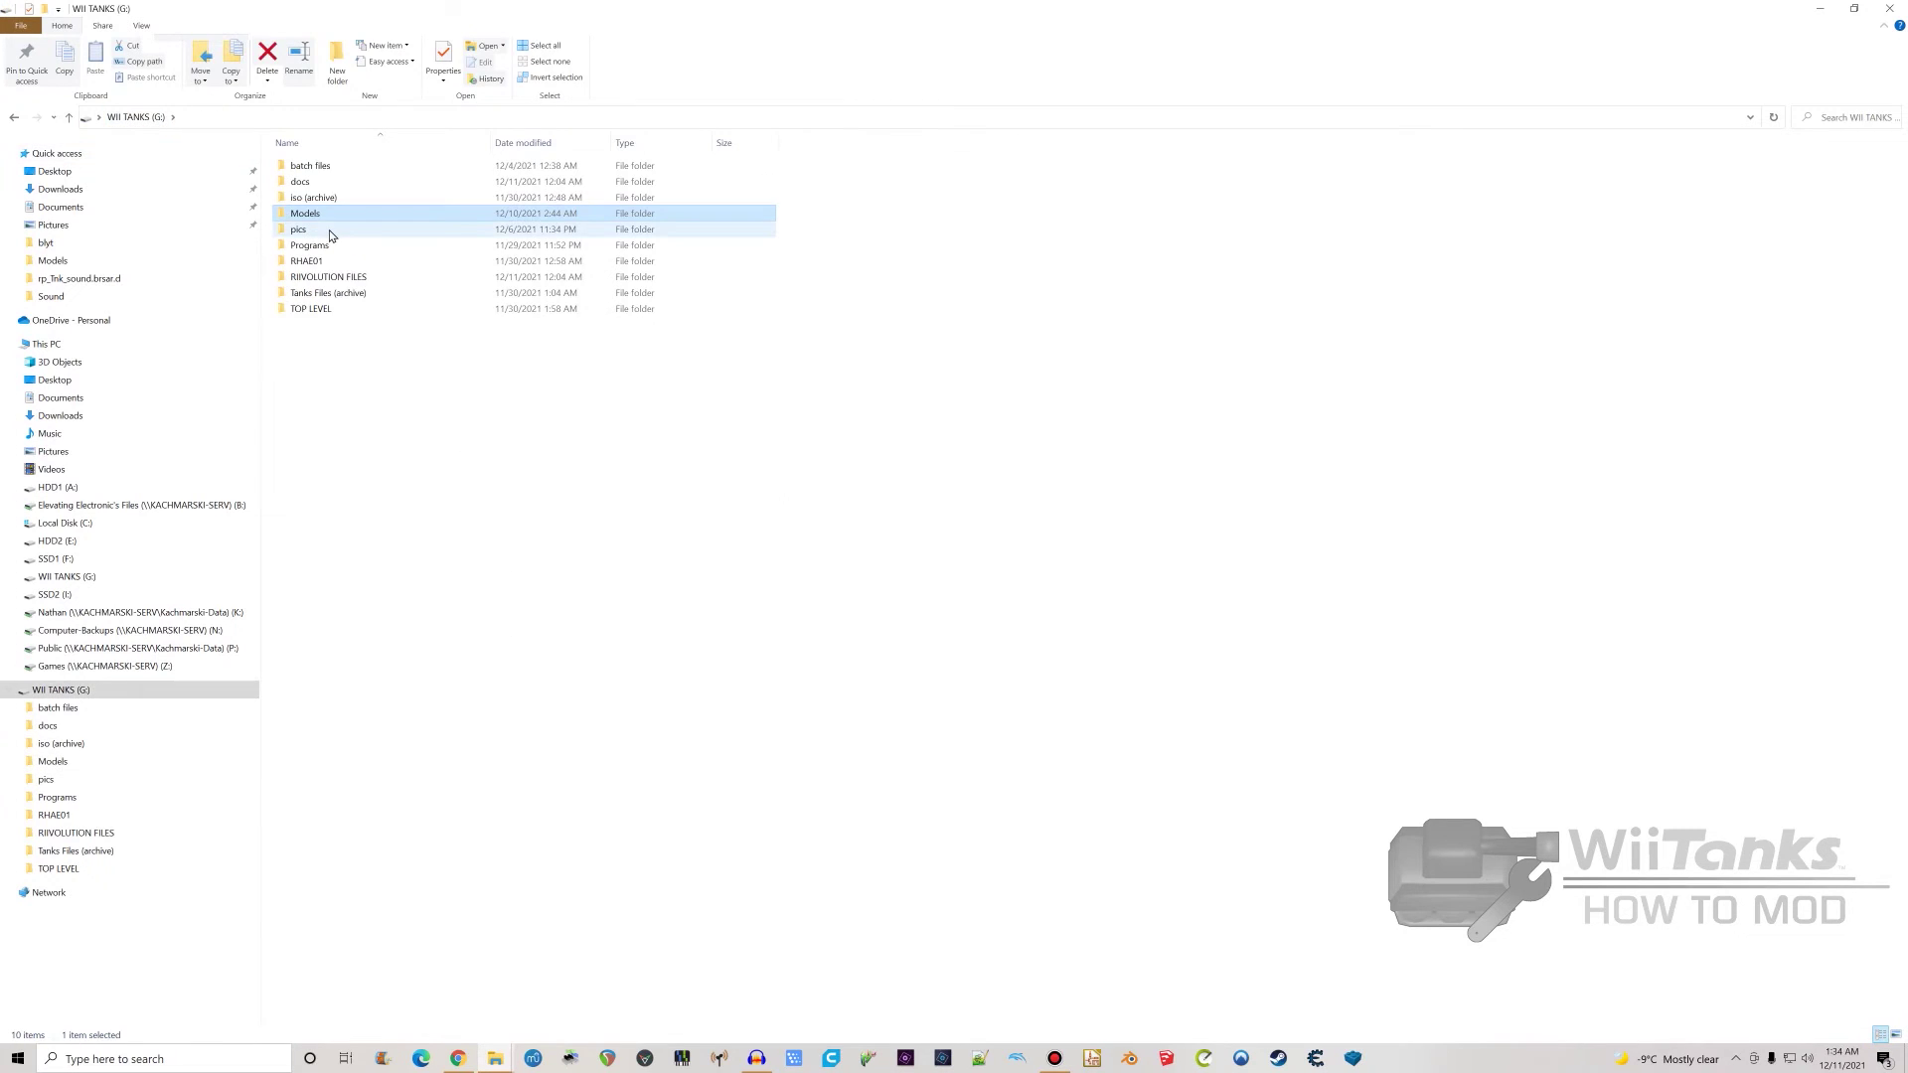
click(330, 231)
double_click(329, 232)
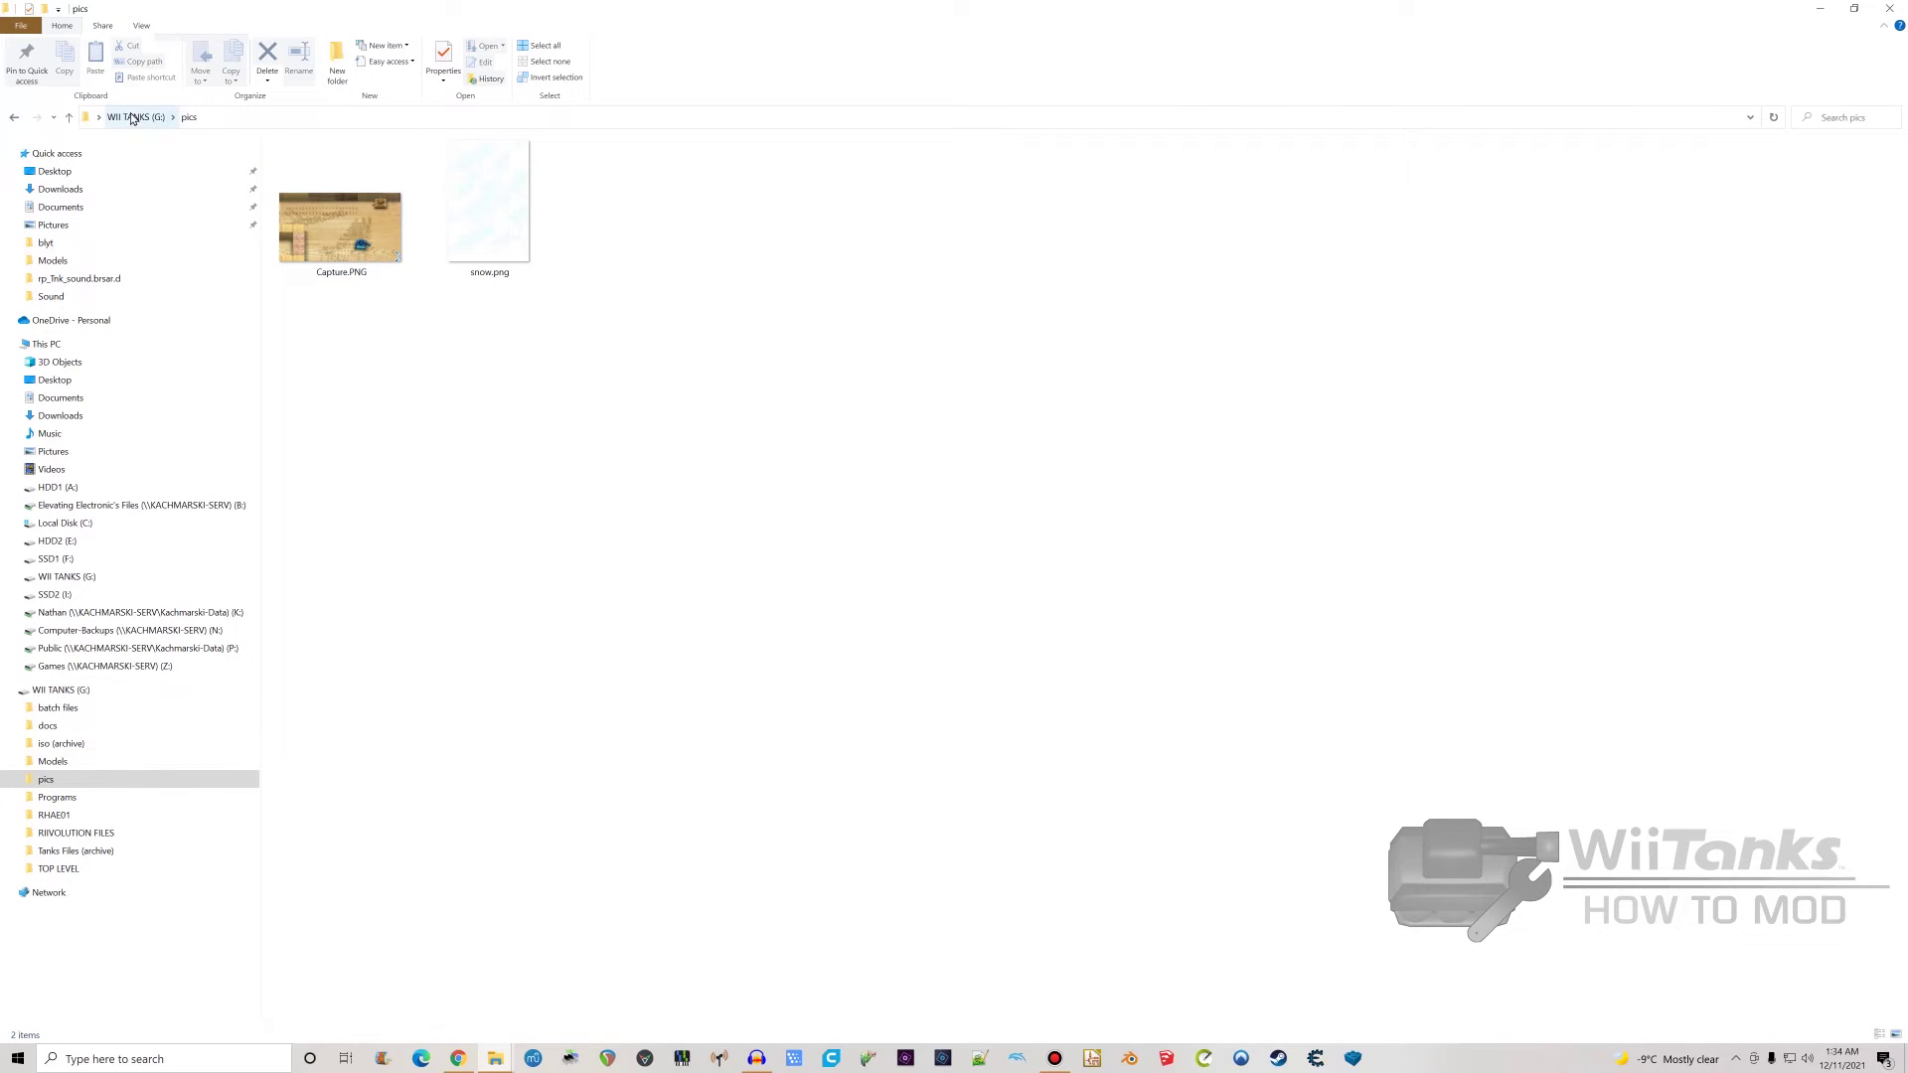
- Select Capture.PNG, go back up to the drive root, and enter the Programs folder
click(358, 268)
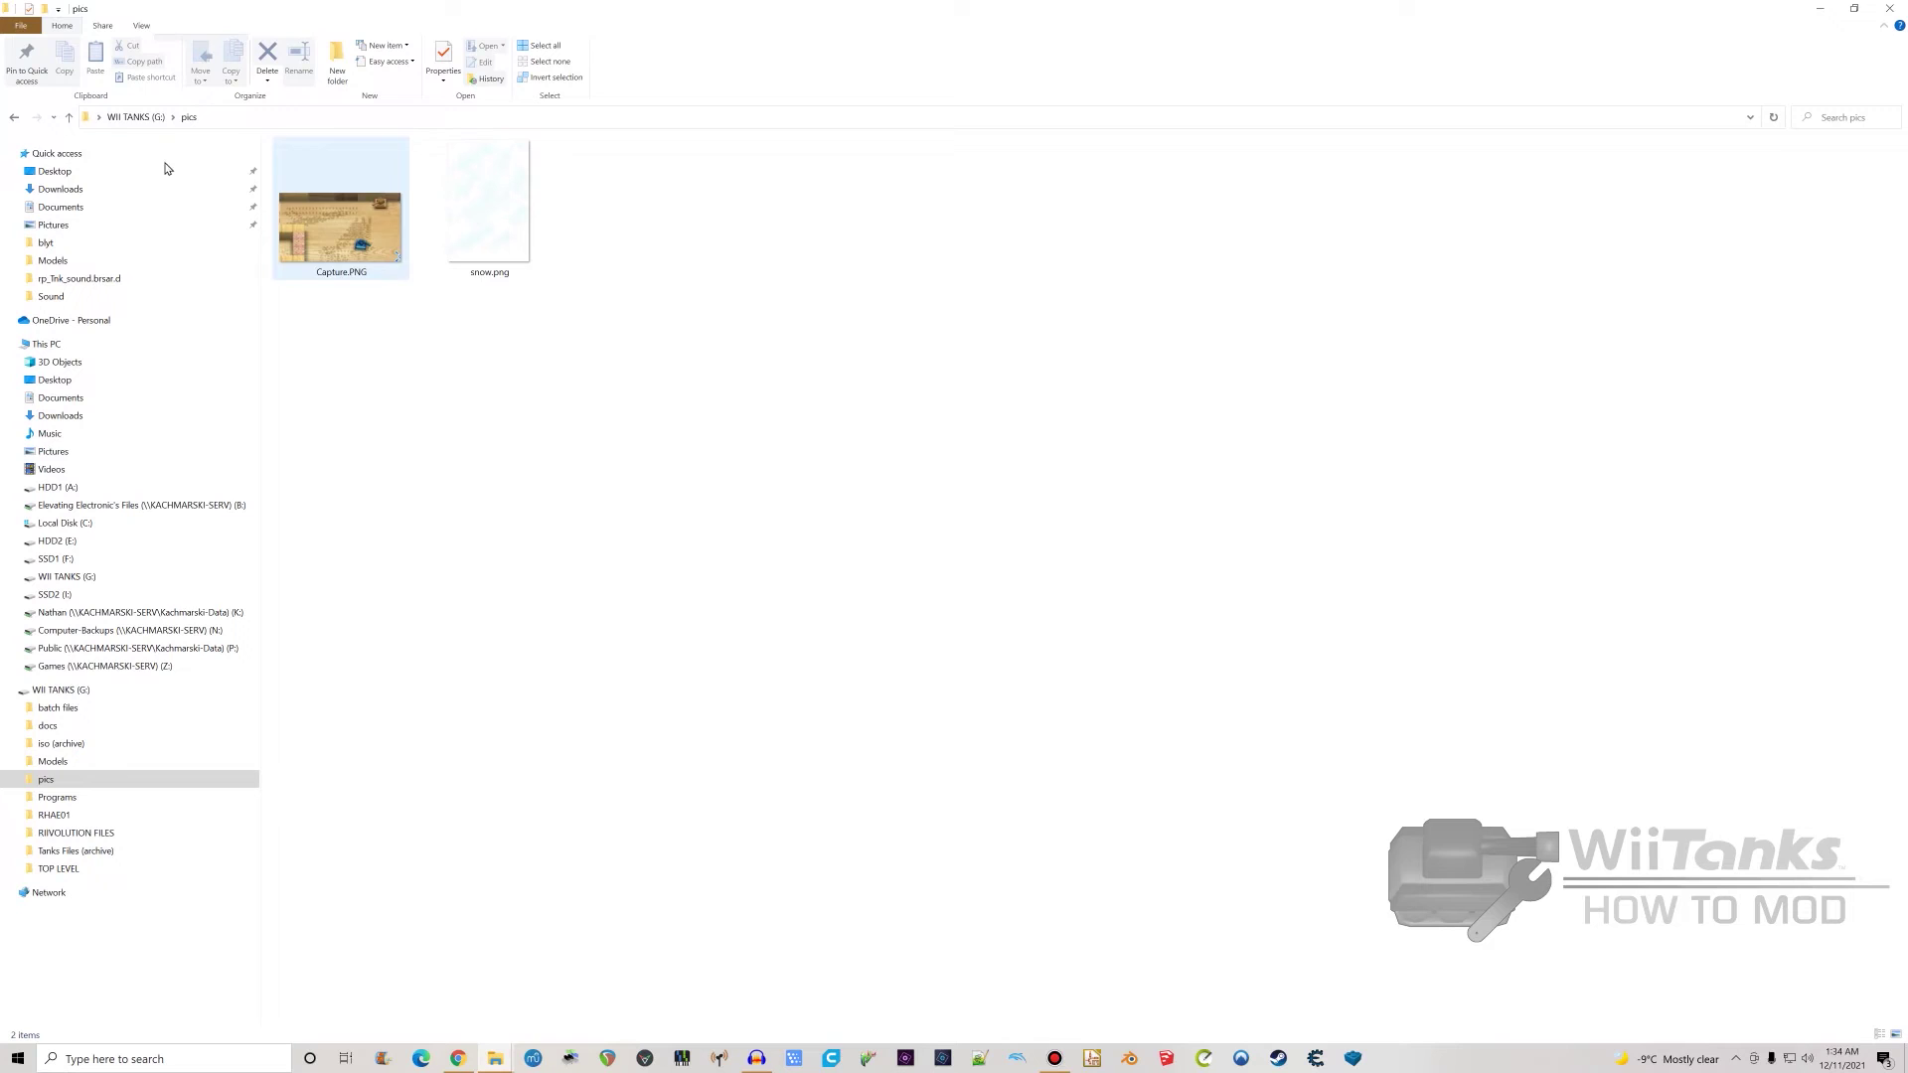
click(136, 118)
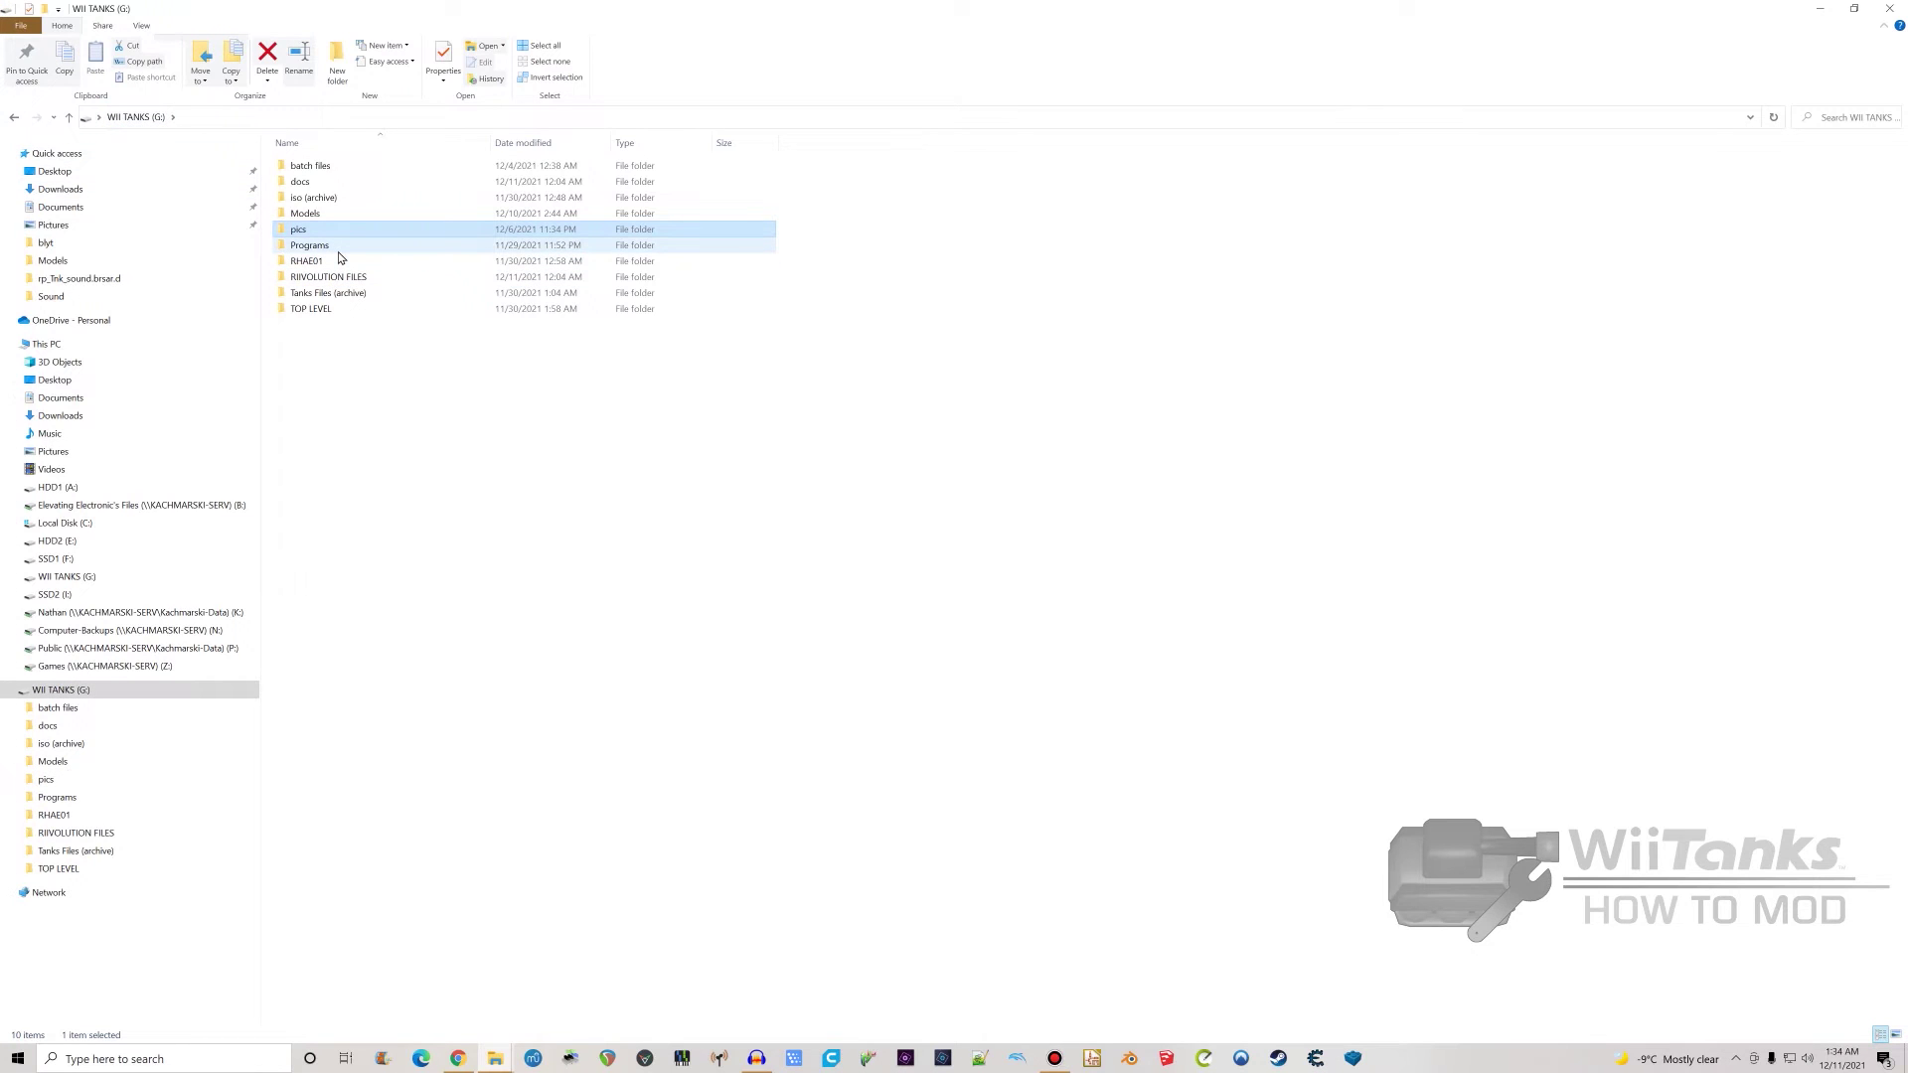
double_click(326, 247)
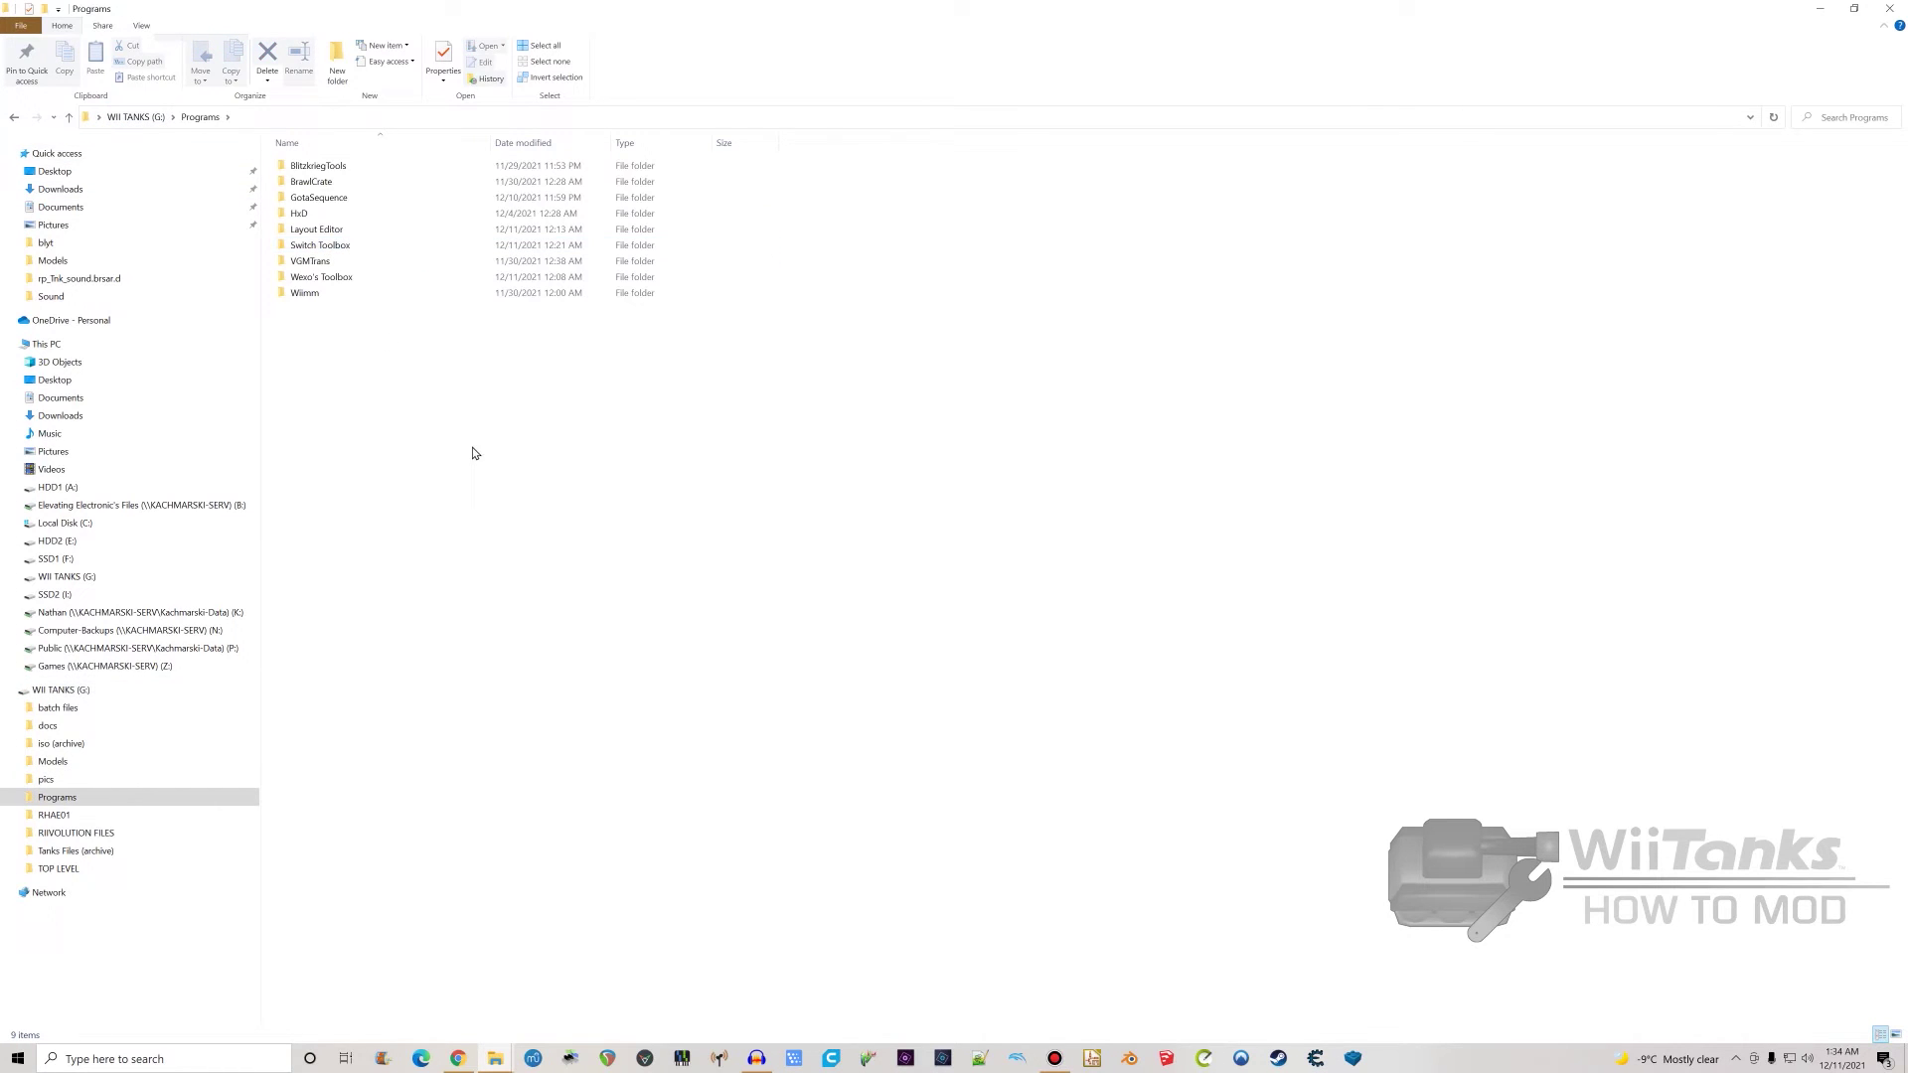
key(v)
click(353, 371)
click(90, 524)
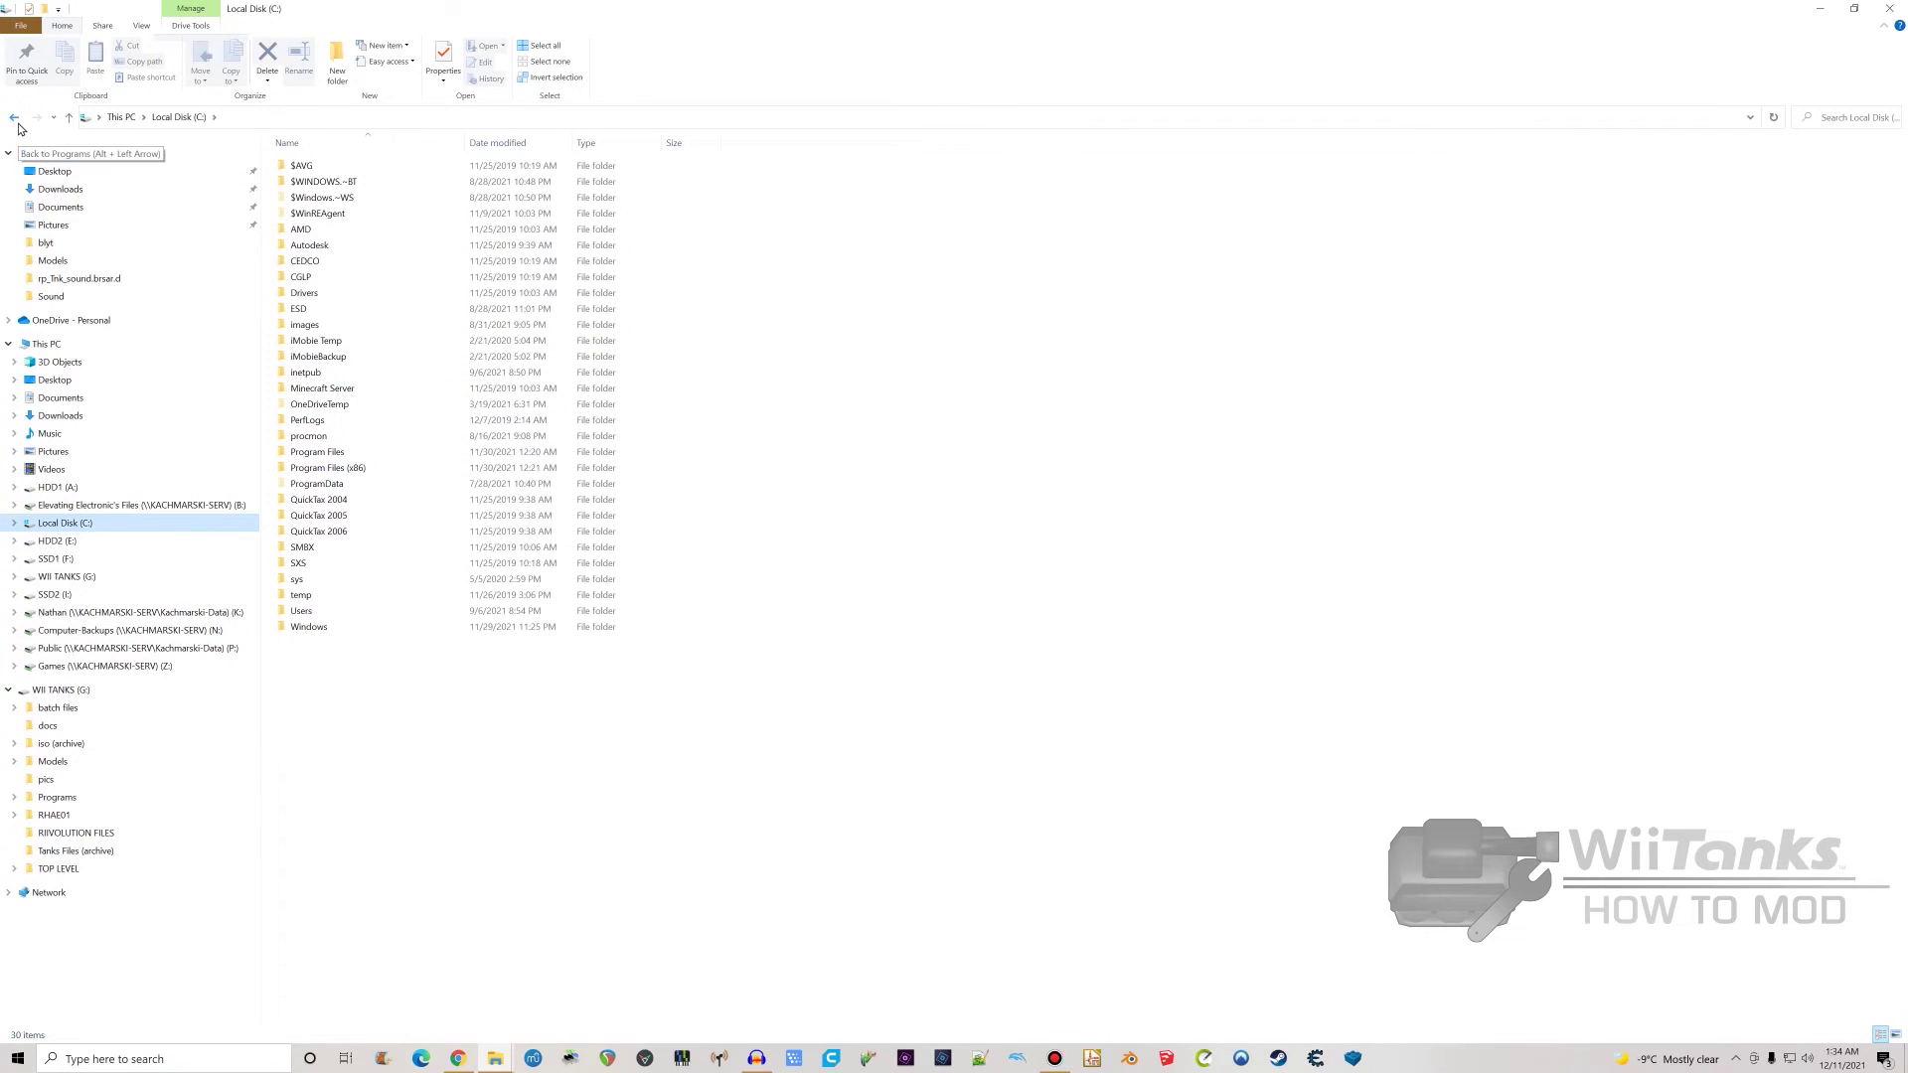
click(15, 120)
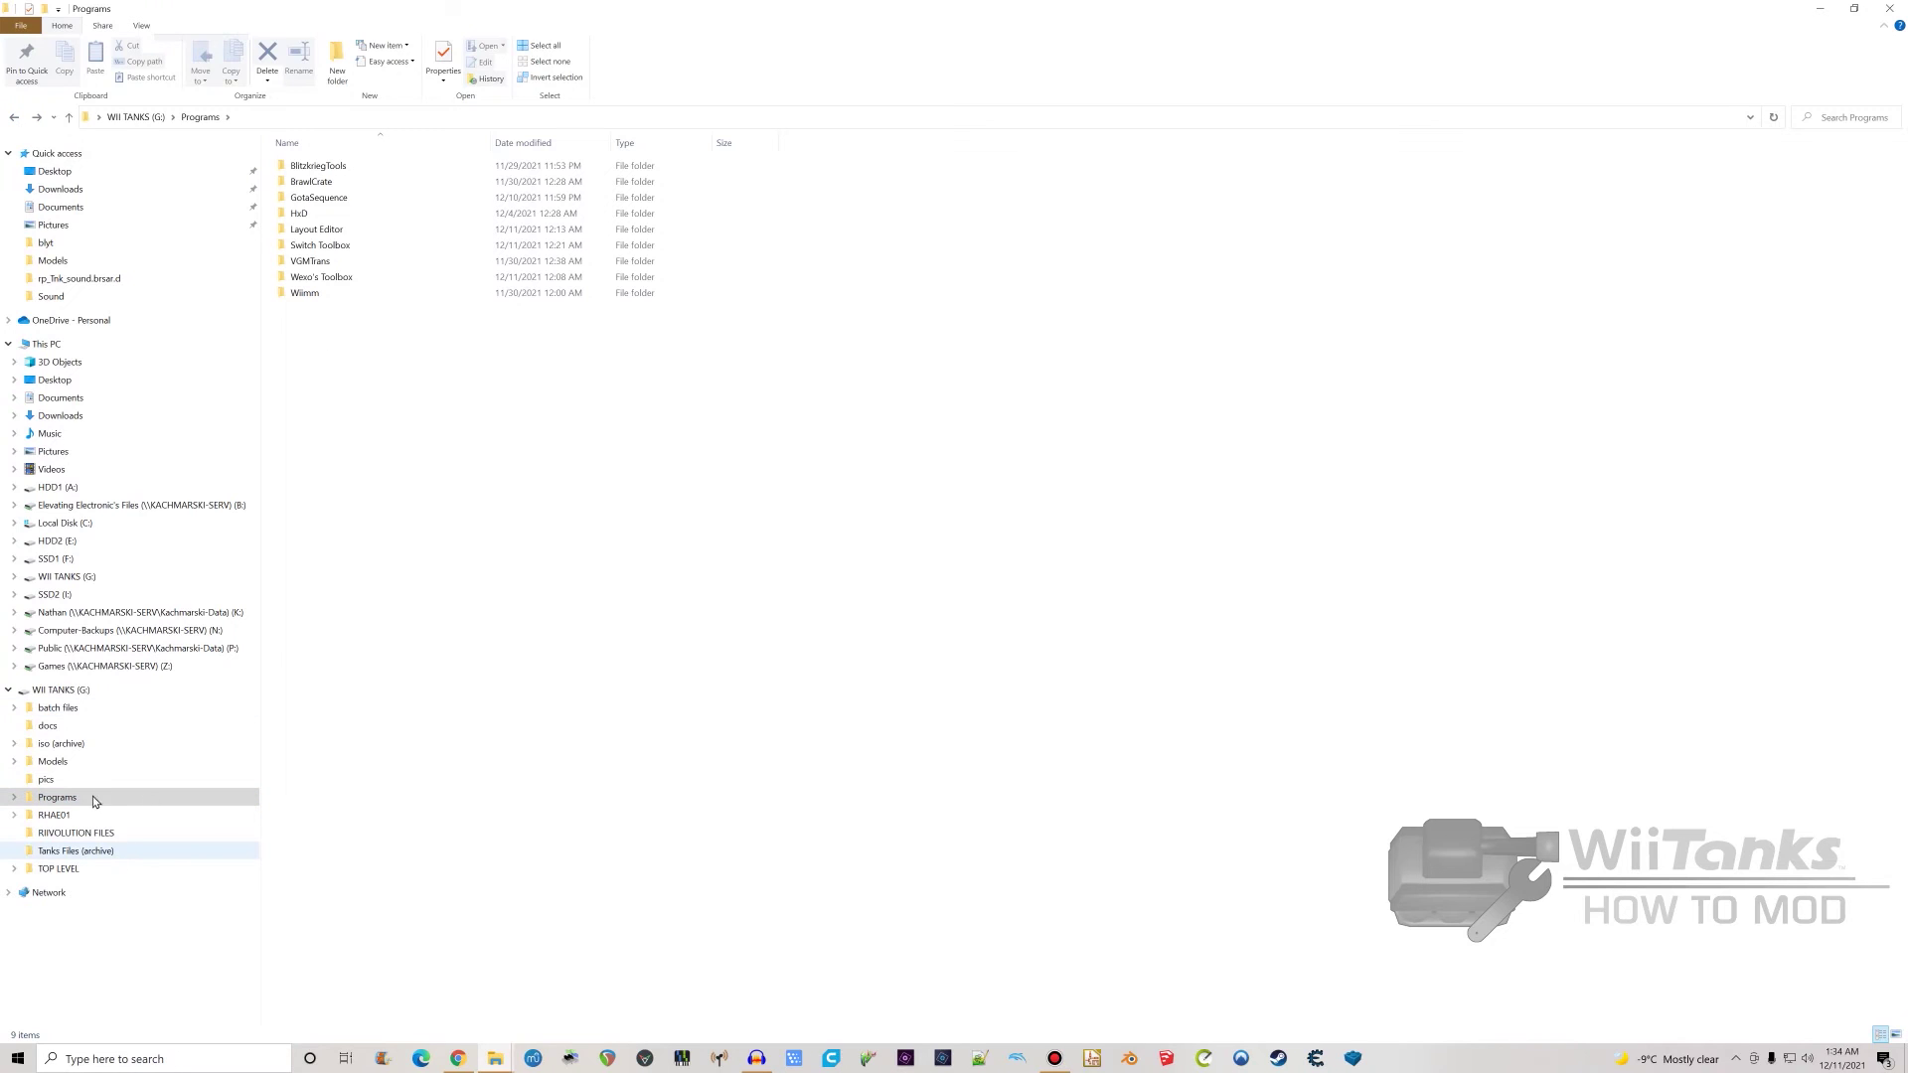
click(321, 229)
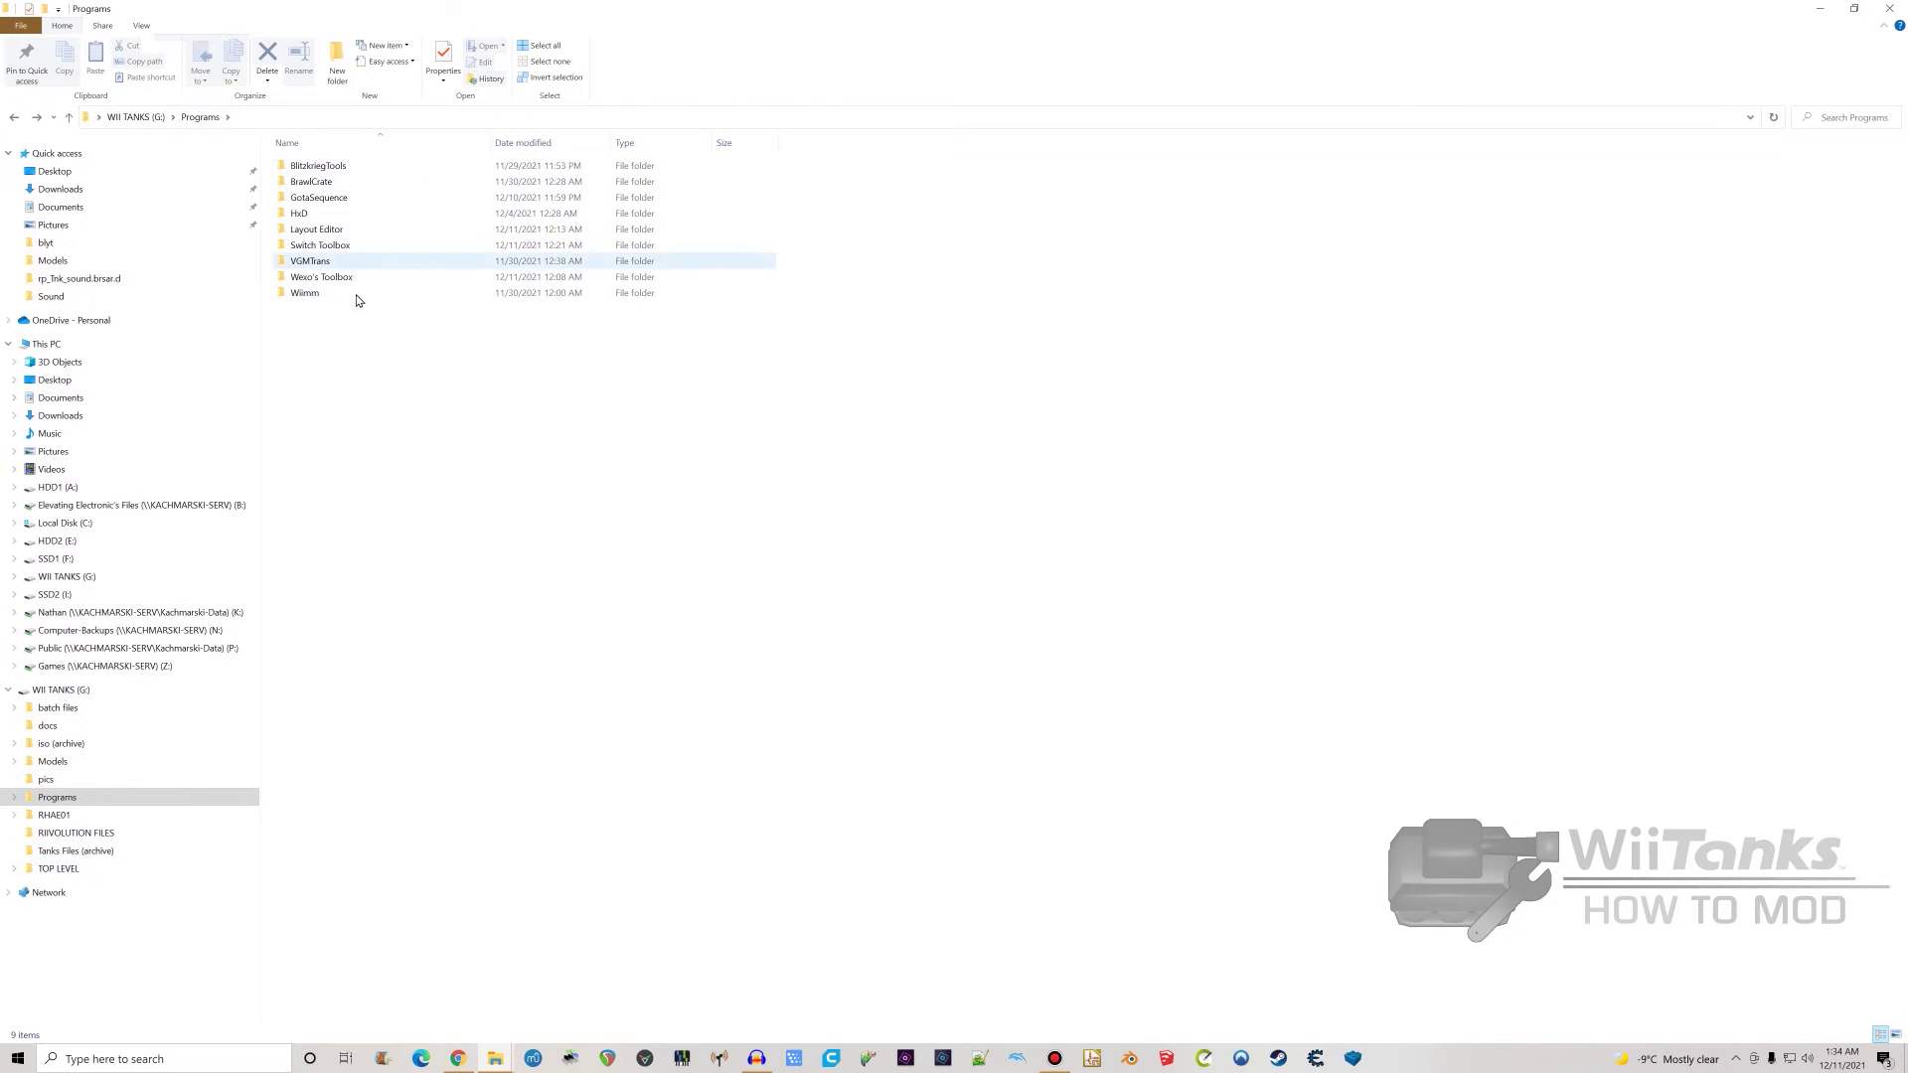
double_click(320, 245)
click(203, 120)
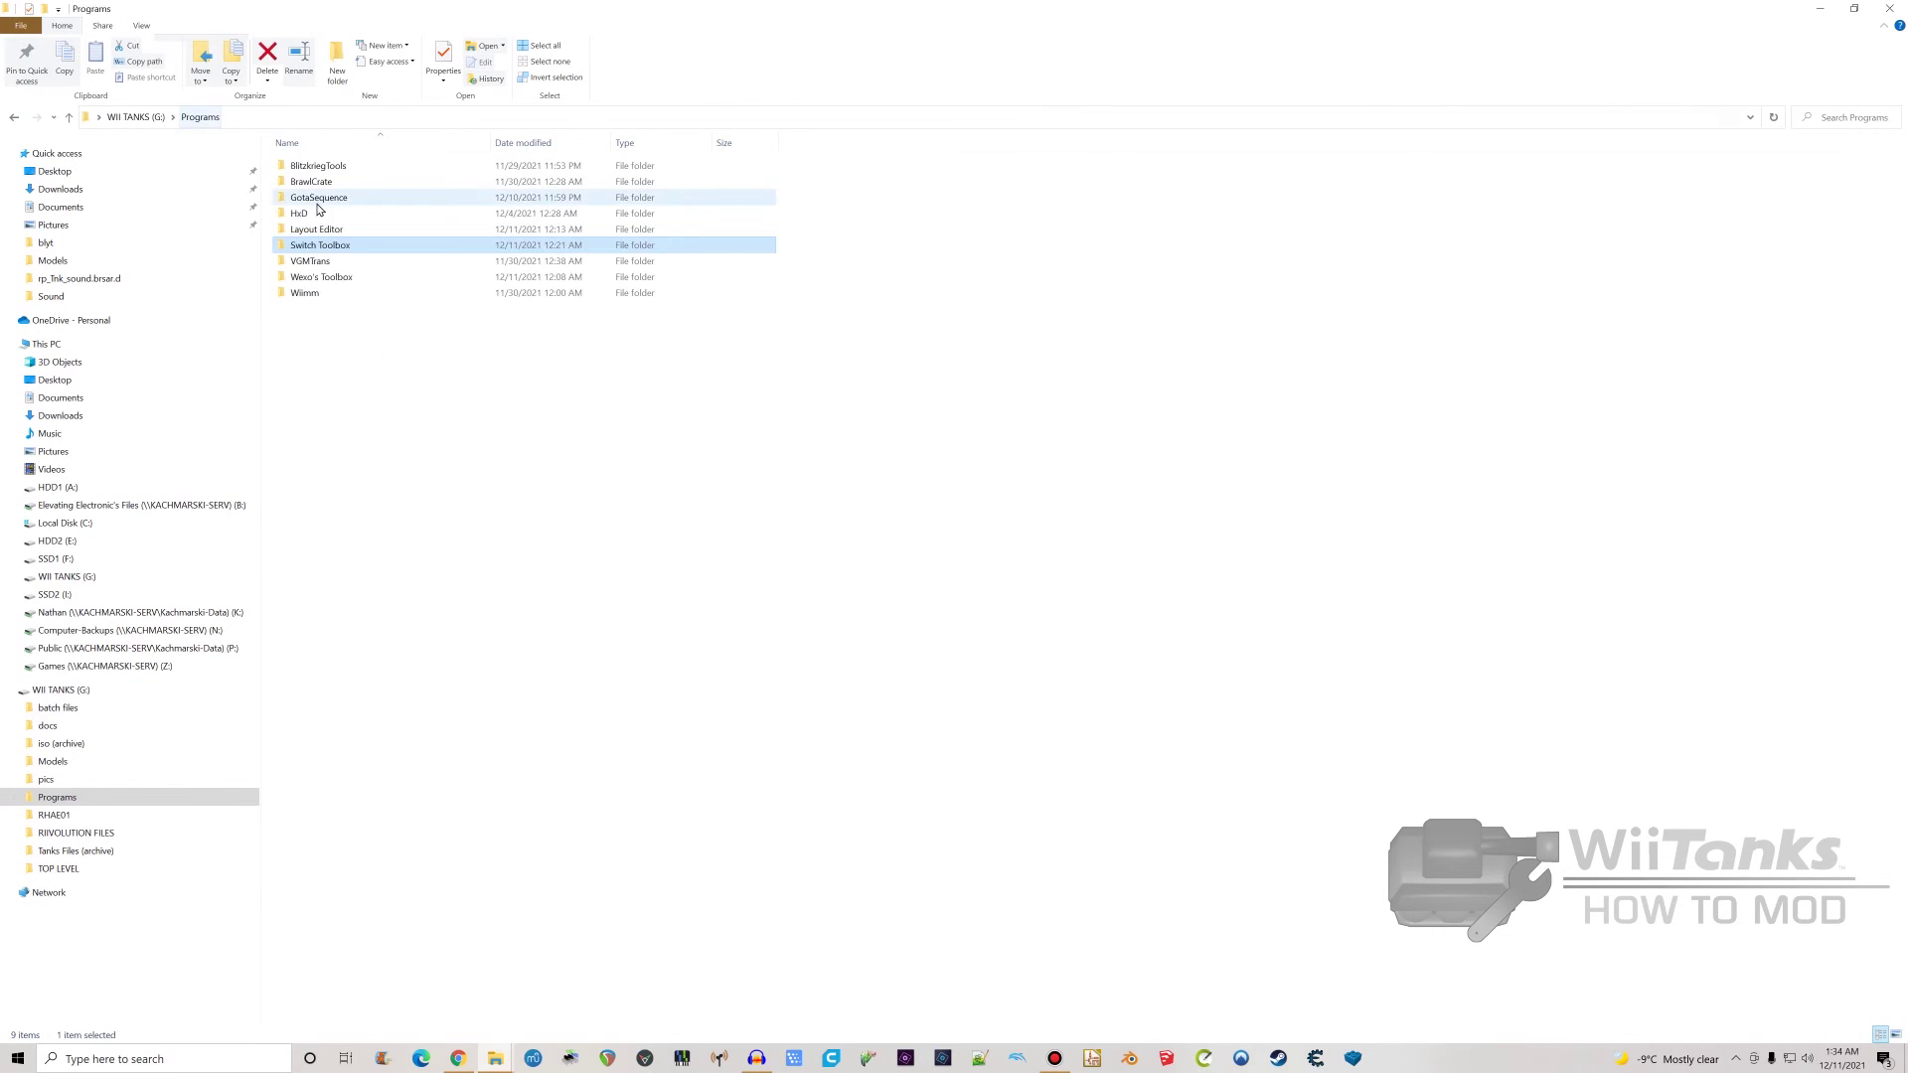
double_click(317, 197)
click(201, 117)
double_click(317, 166)
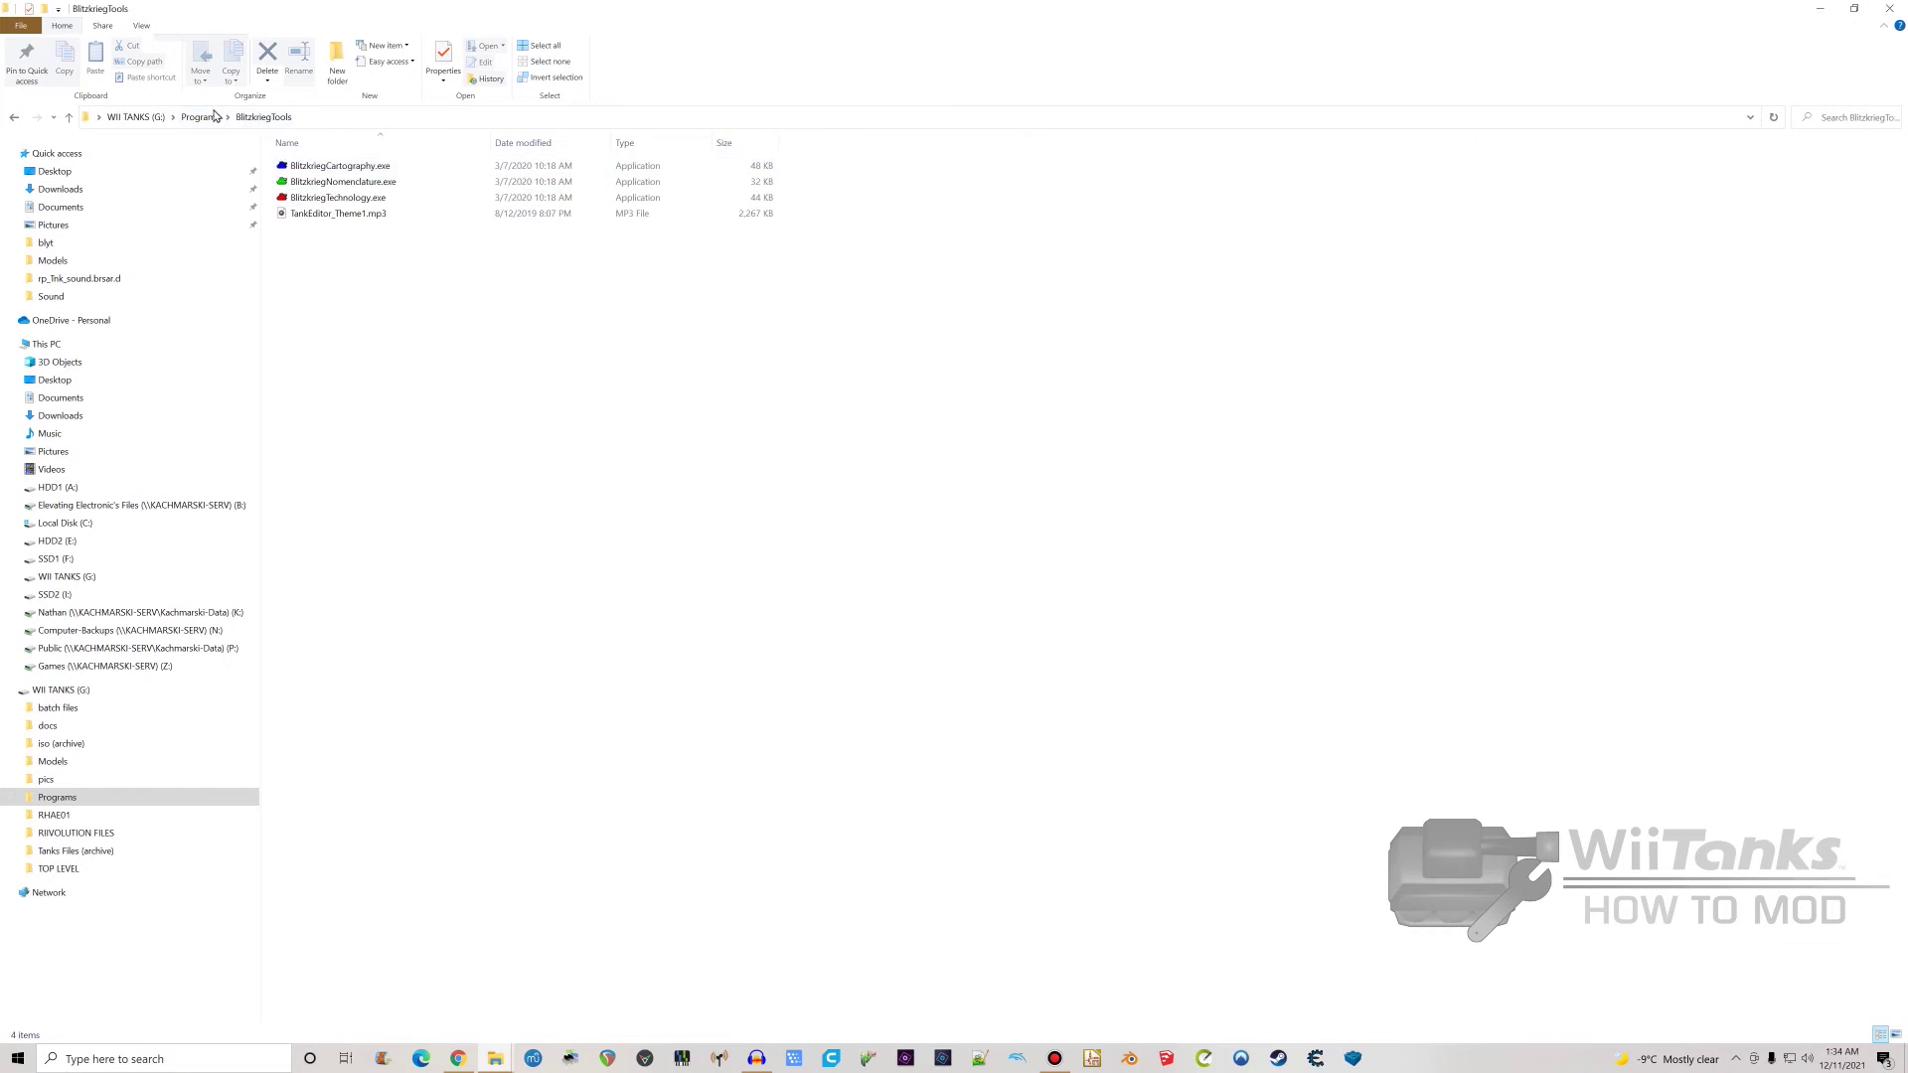
click(202, 118)
click(504, 465)
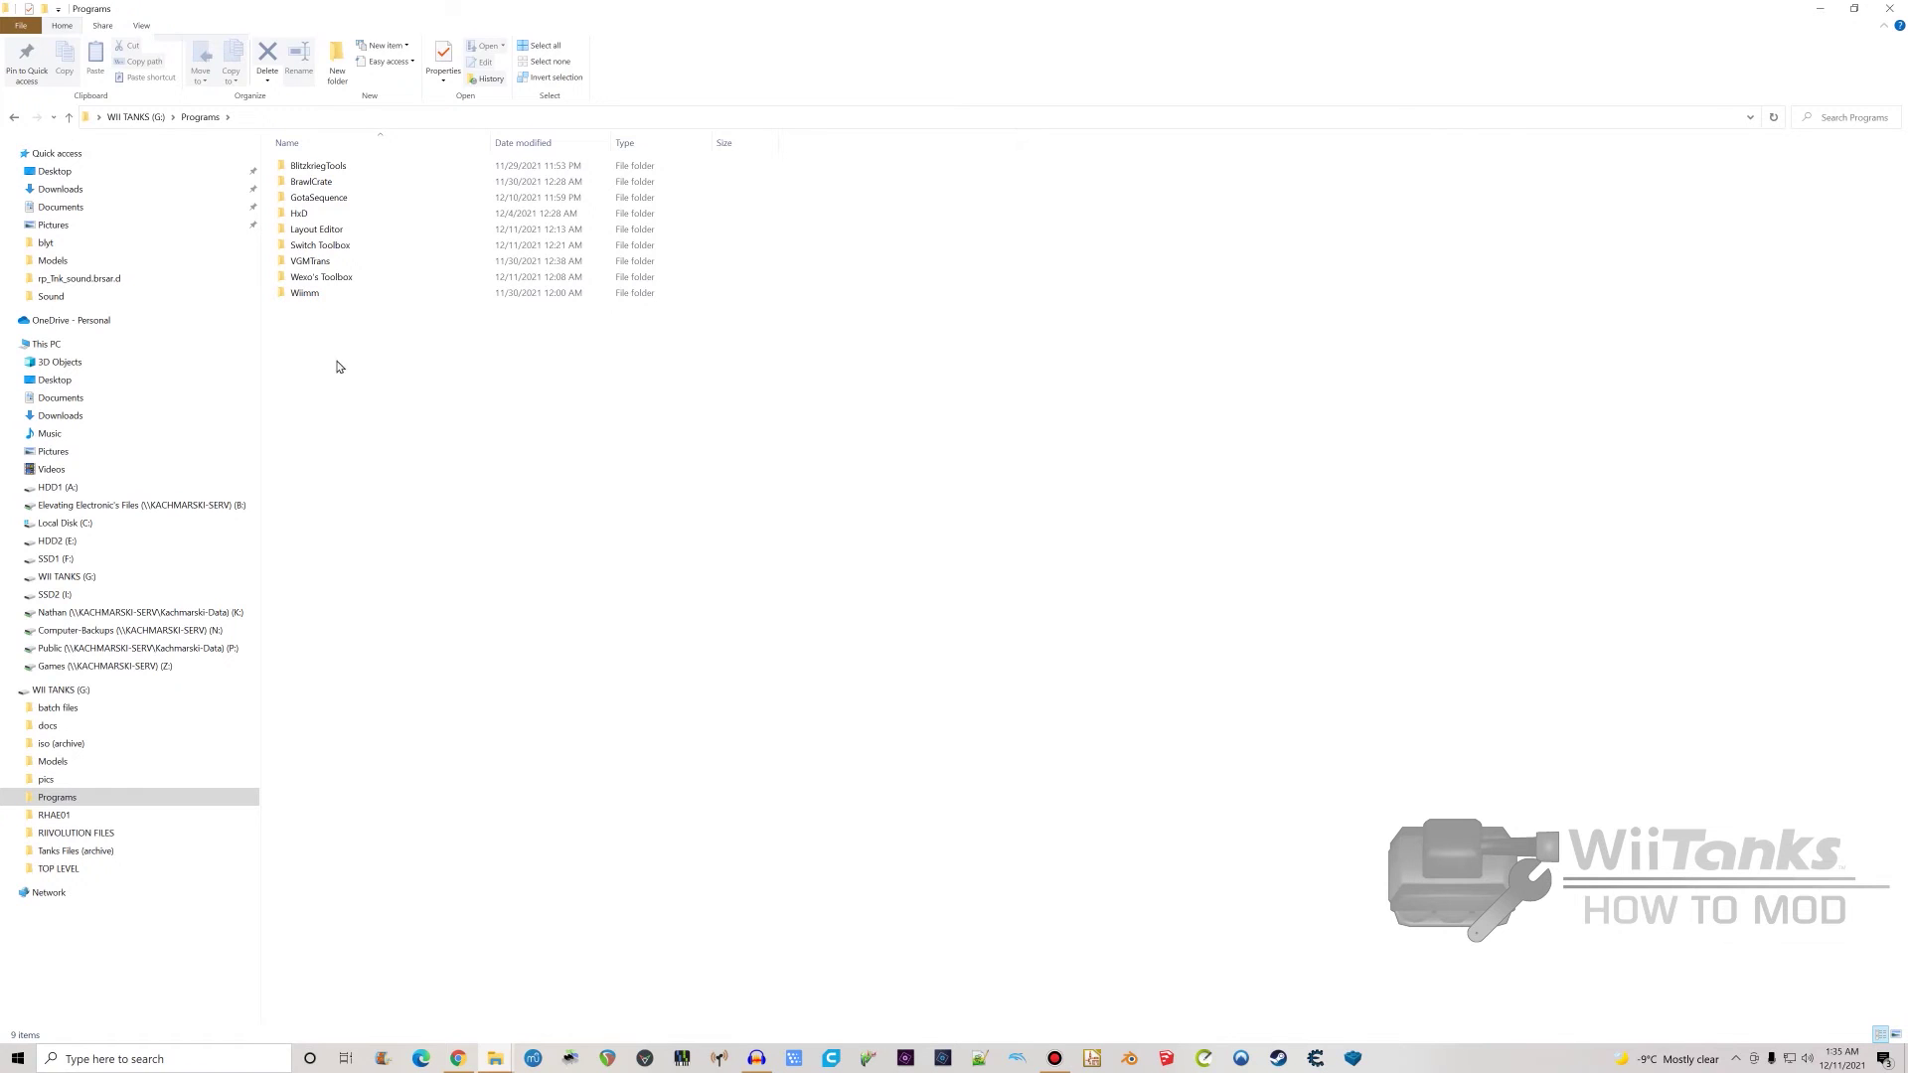
click(136, 116)
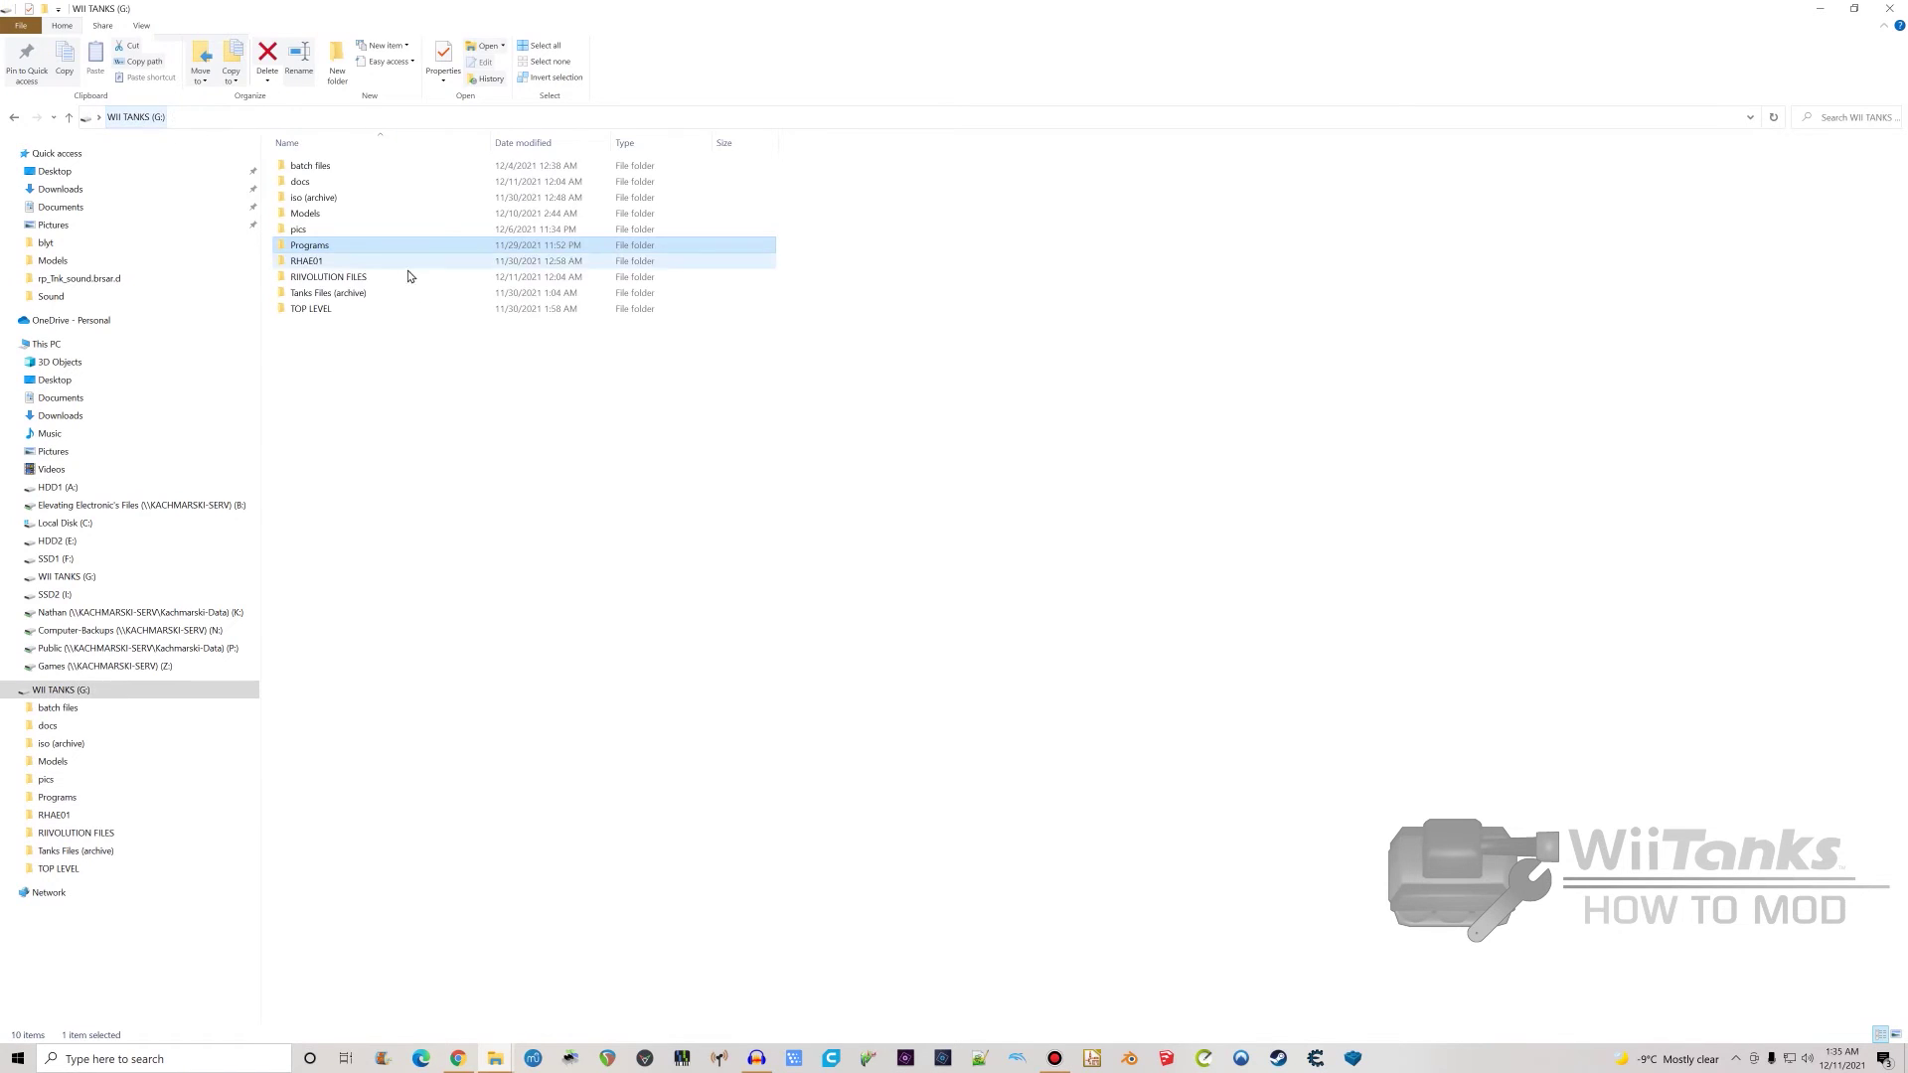
double_click(314, 260)
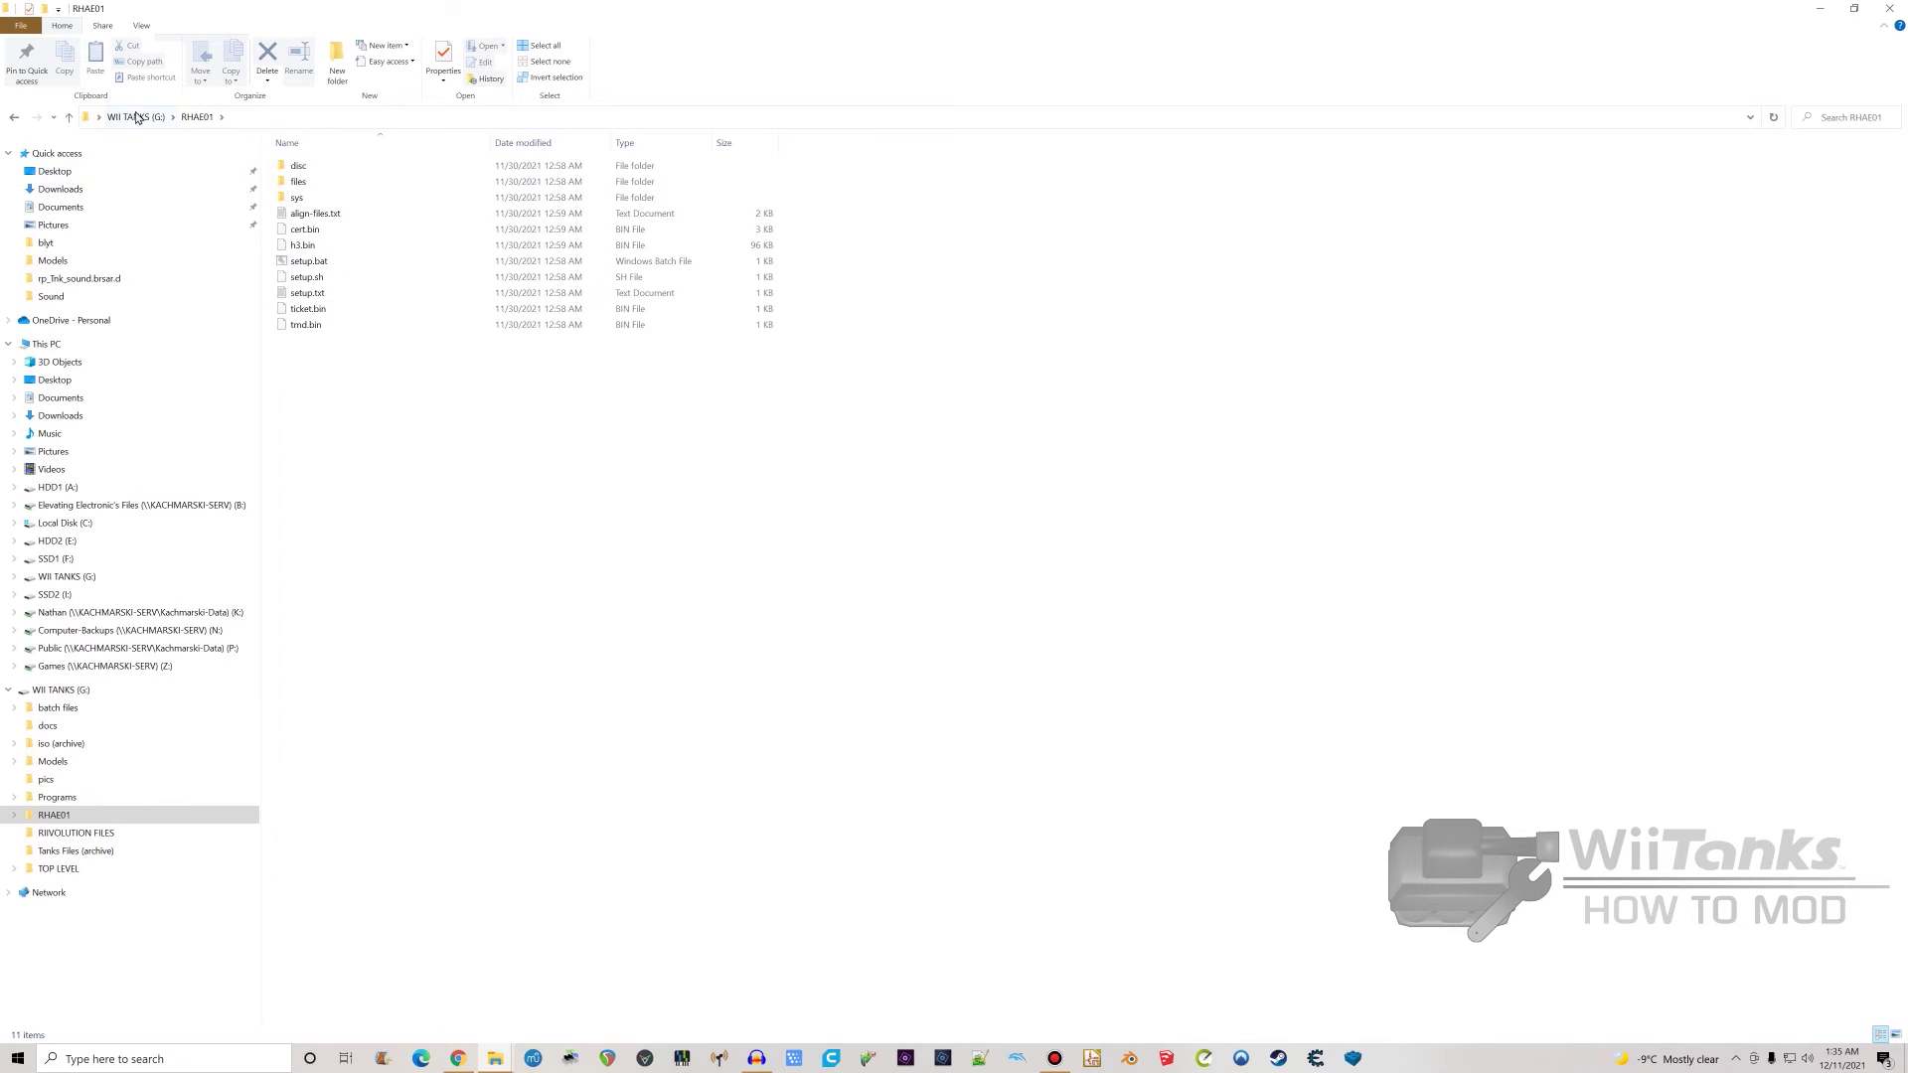
double_click(316, 182)
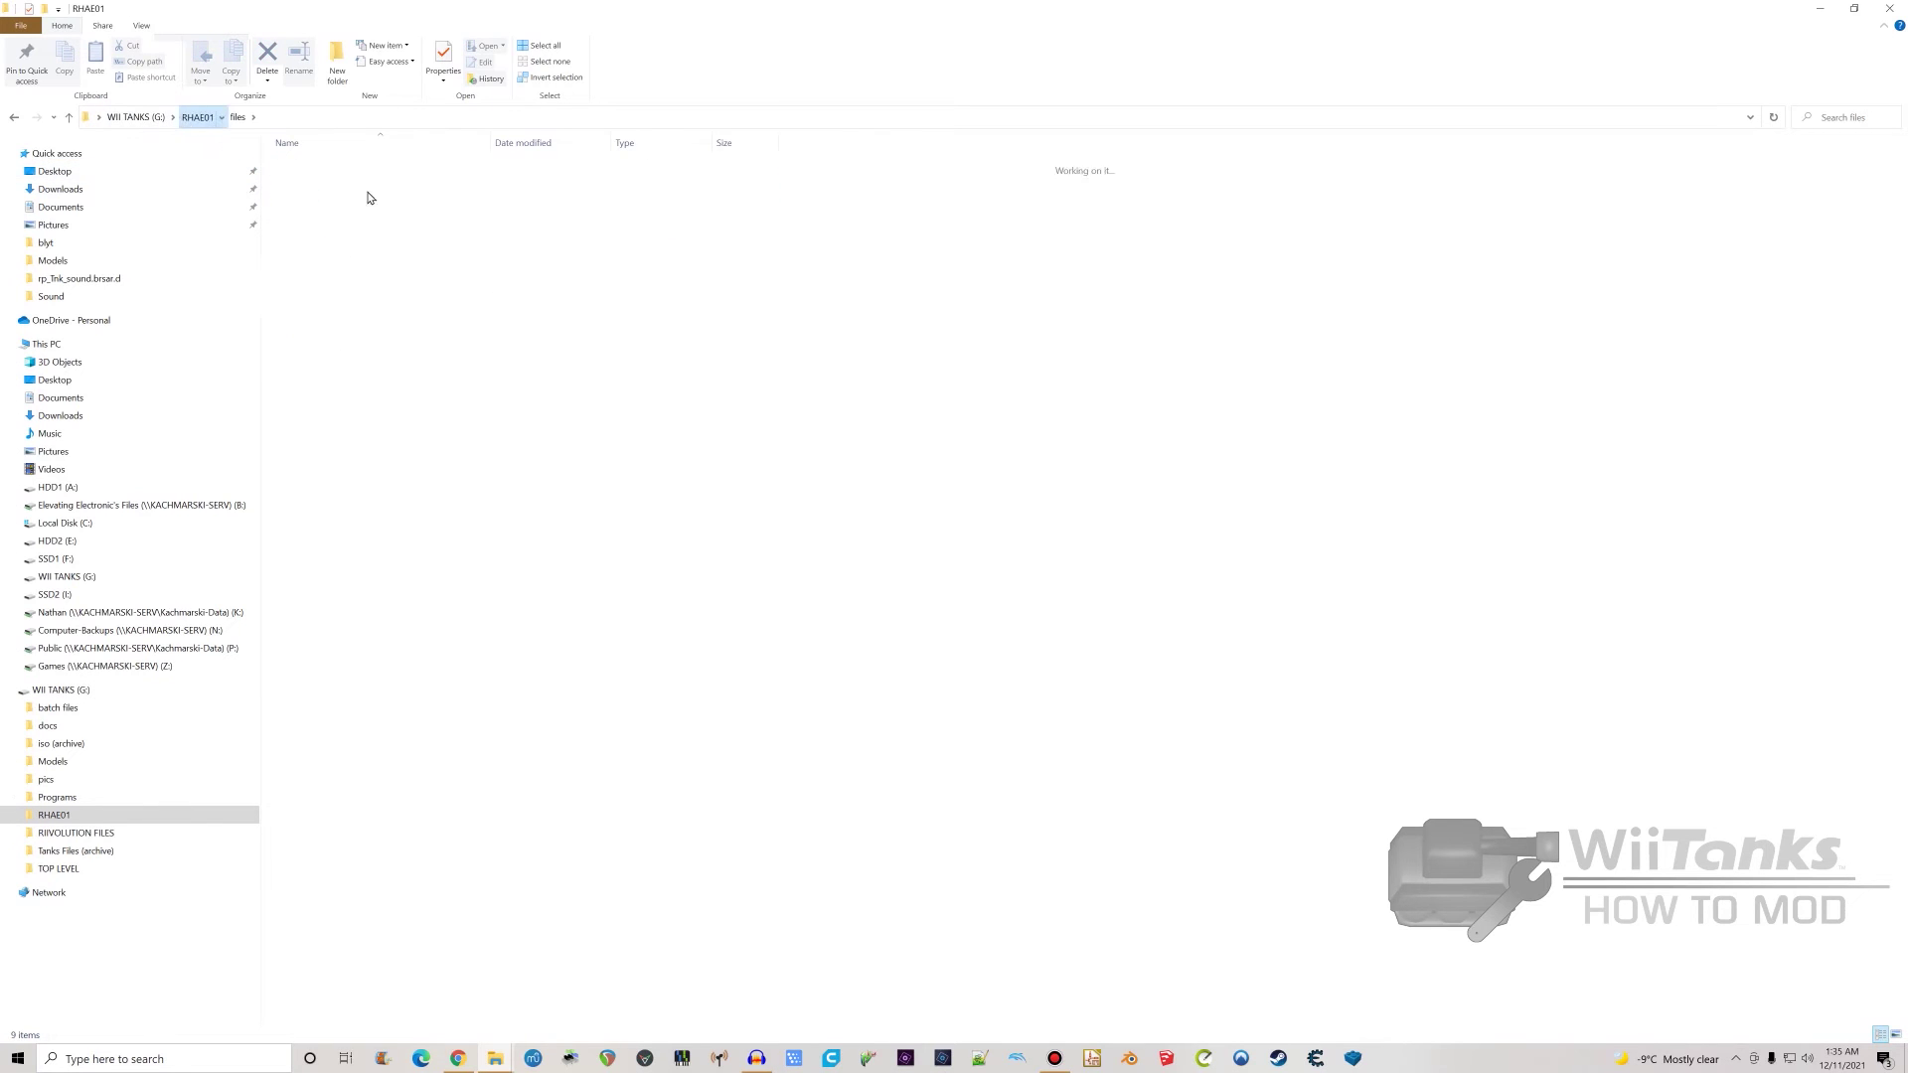
key(alt+Up)
key(alt+Up)
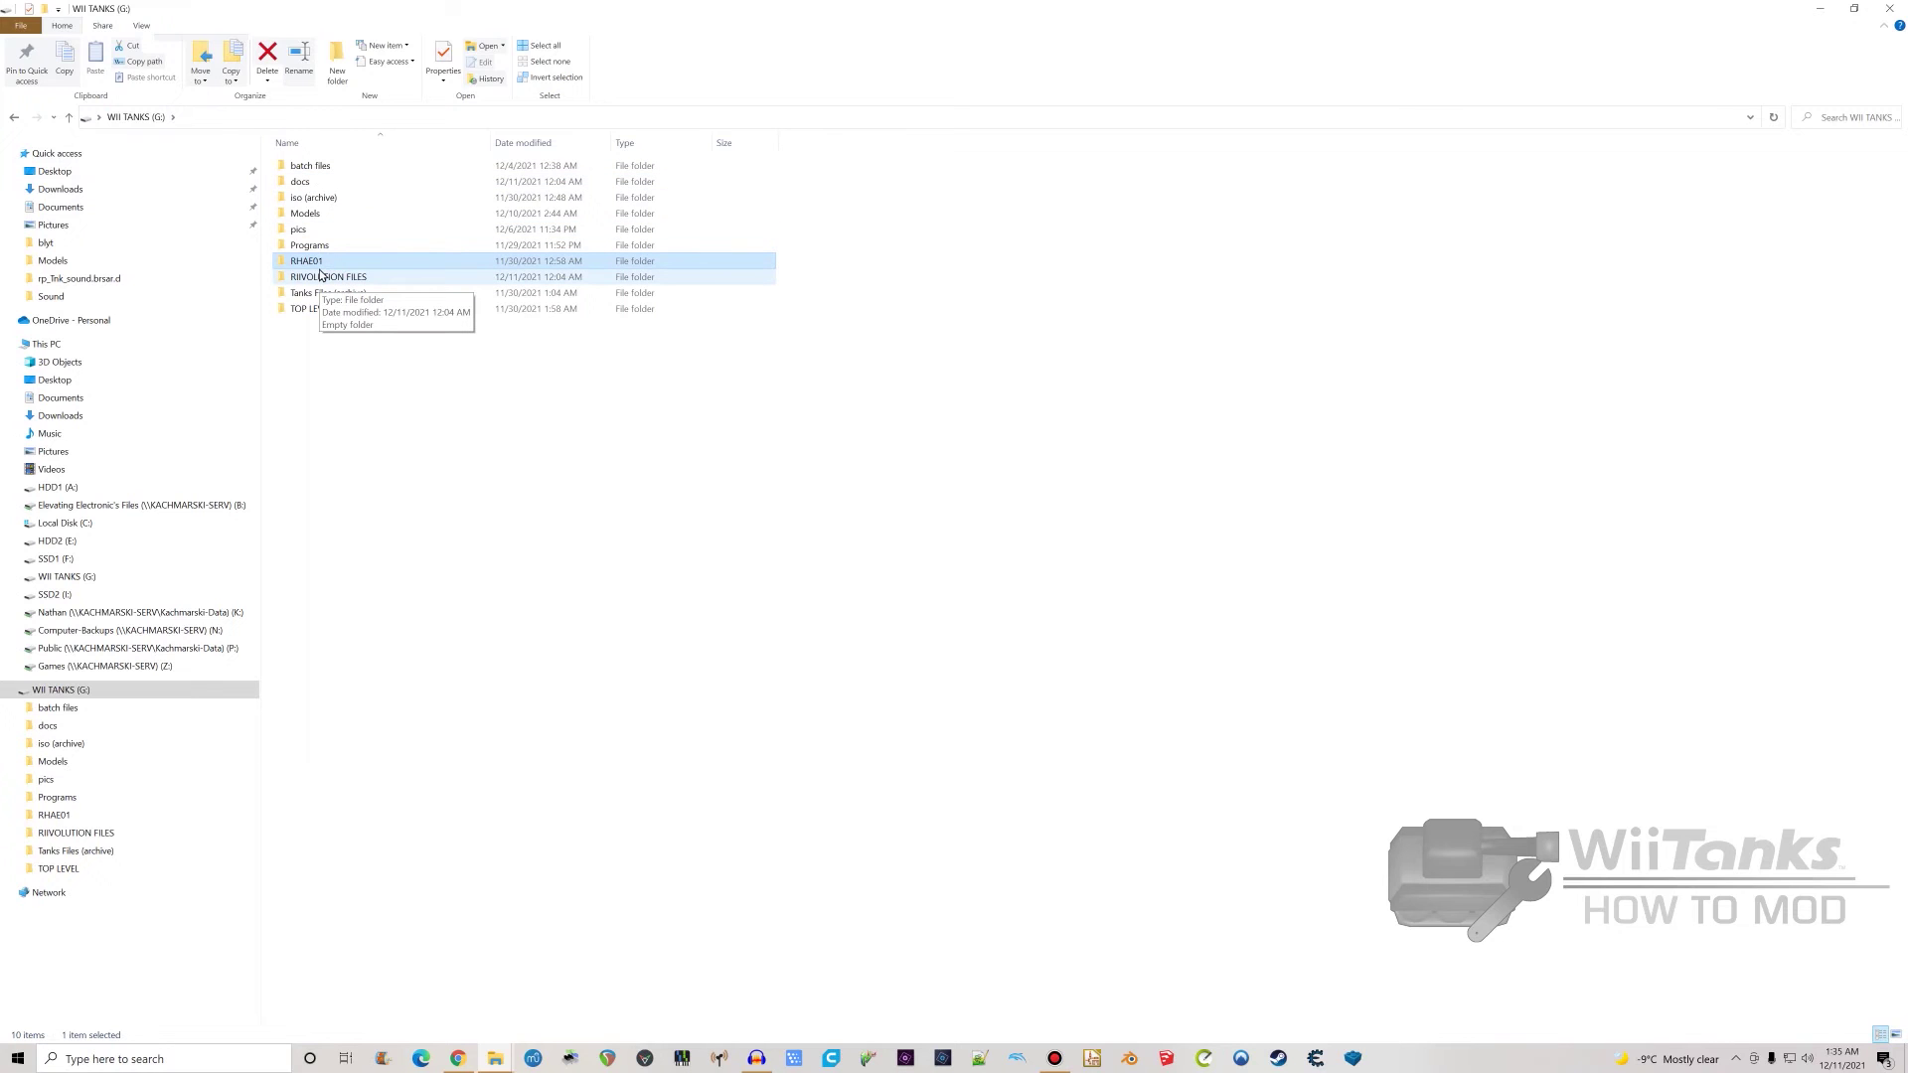
double_click(328, 261)
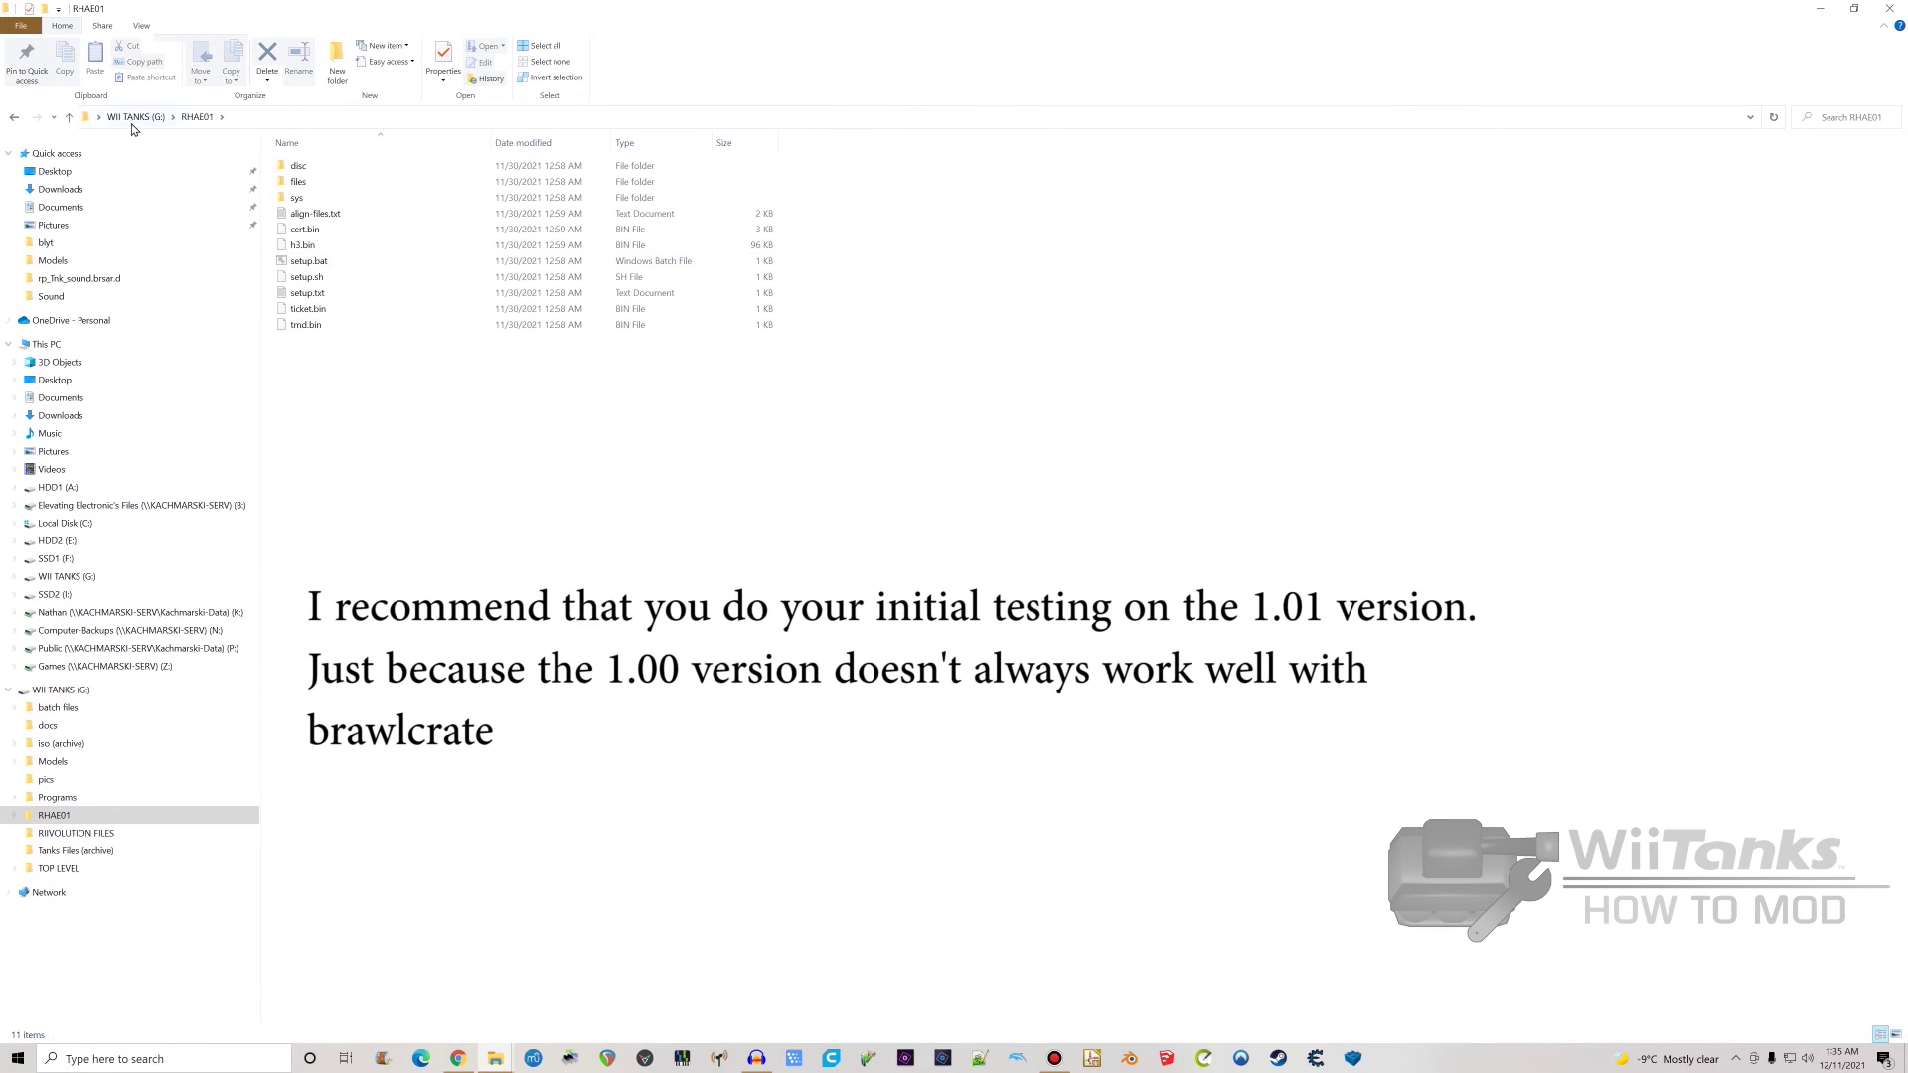
key(alt+Up)
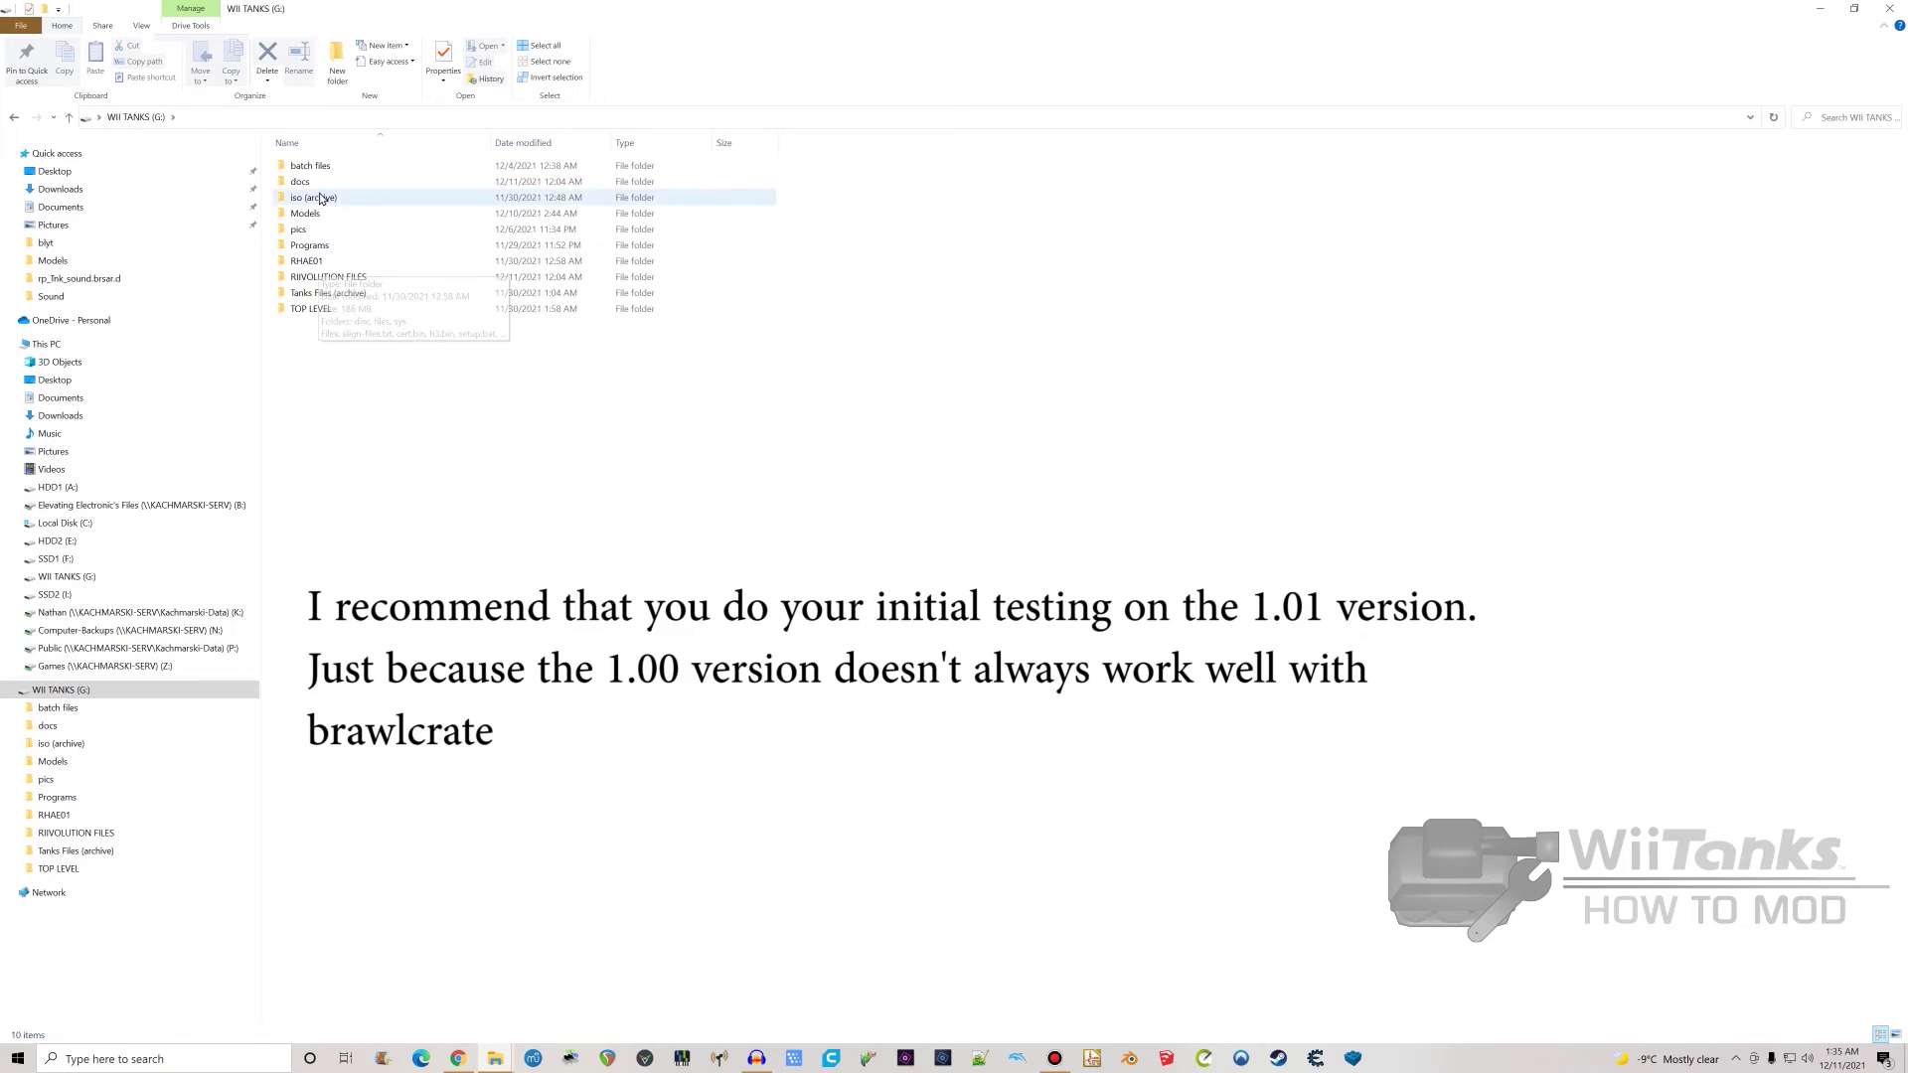
click(326, 165)
double_click(326, 166)
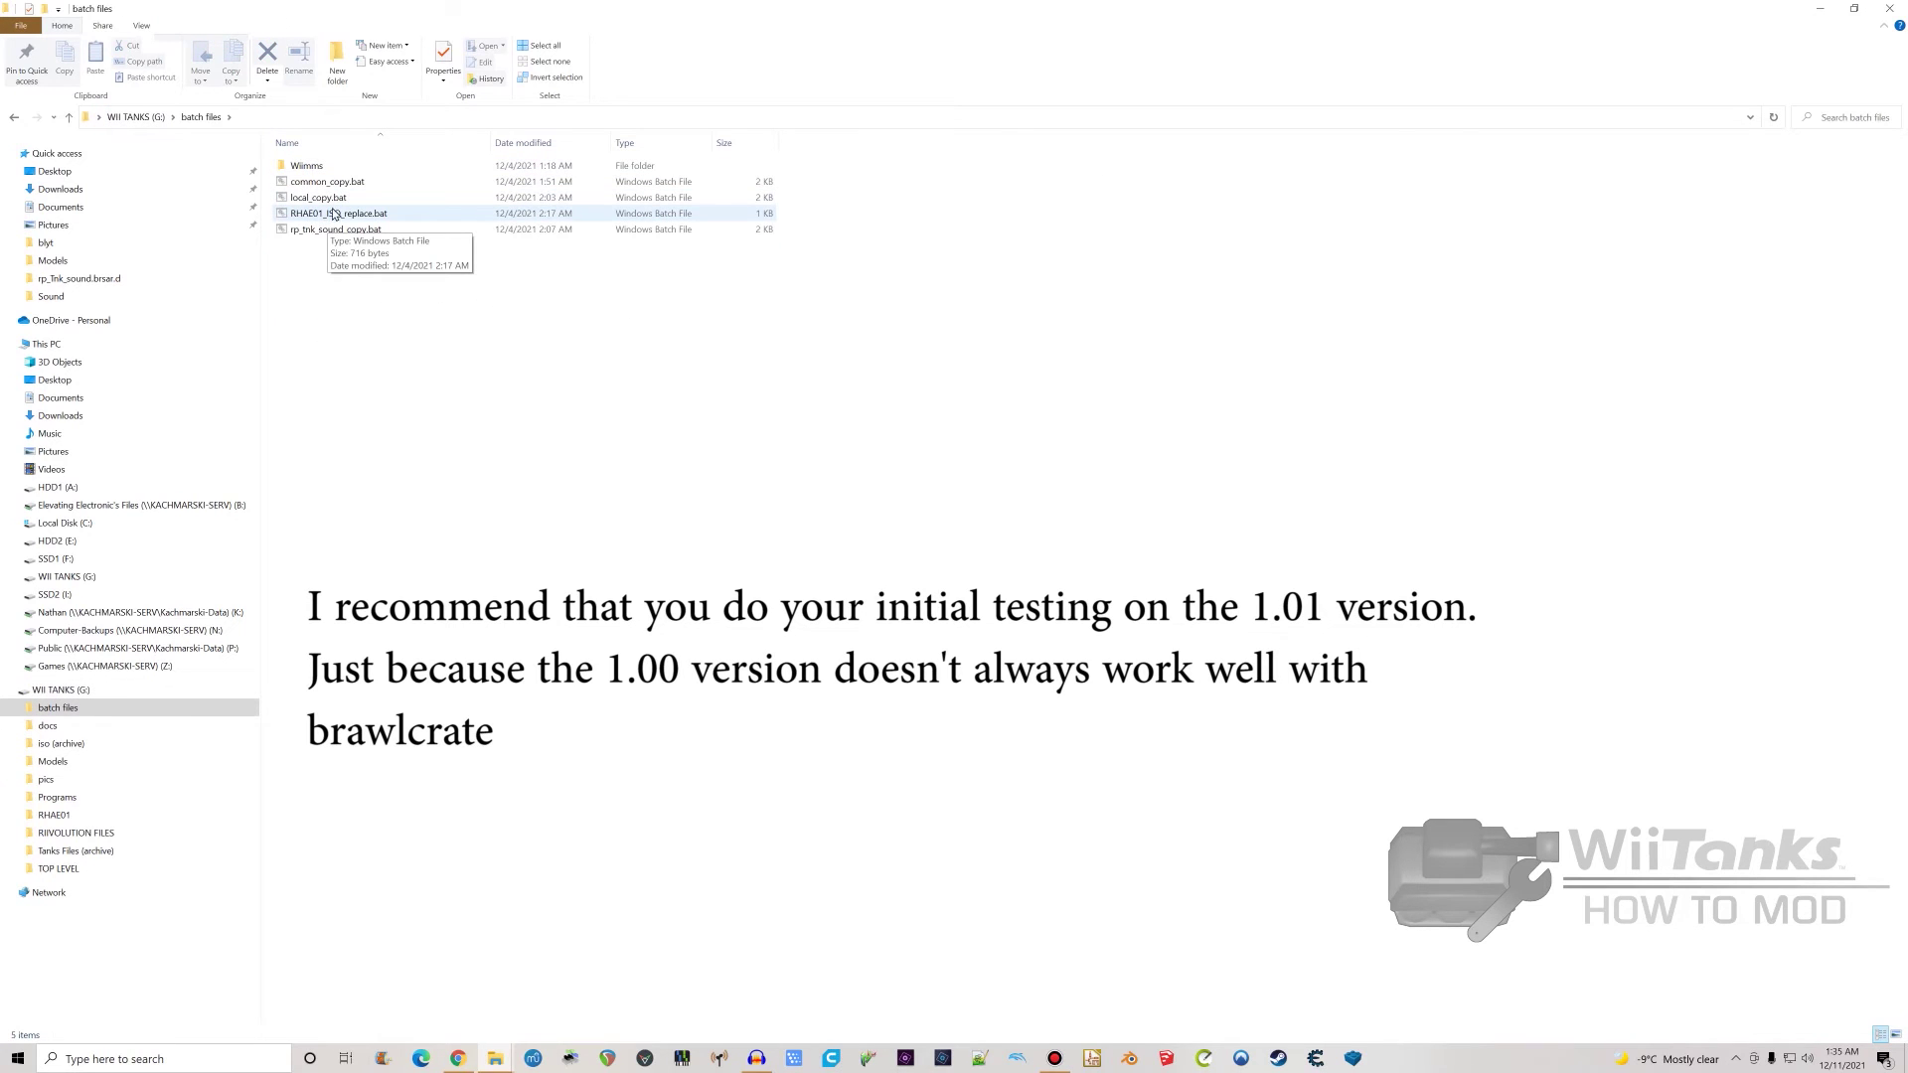
click(134, 116)
double_click(321, 262)
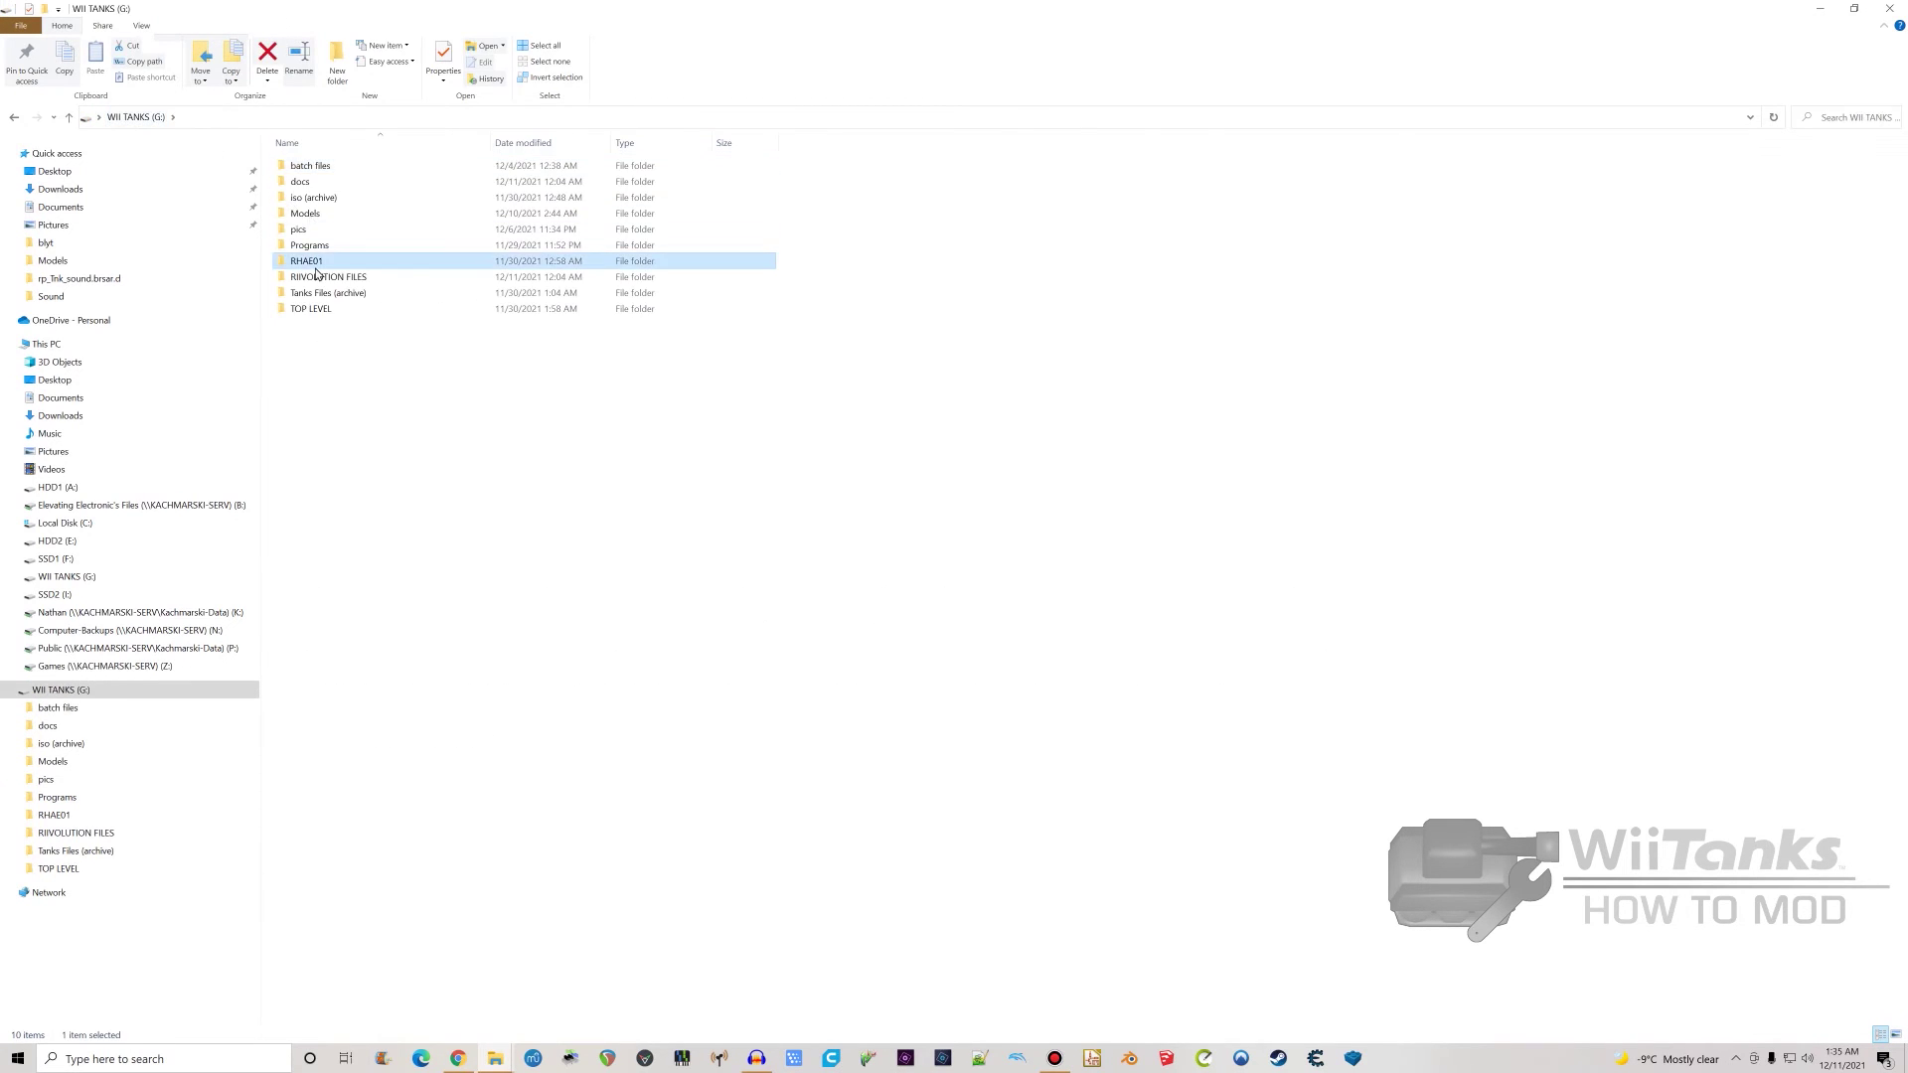
click(138, 119)
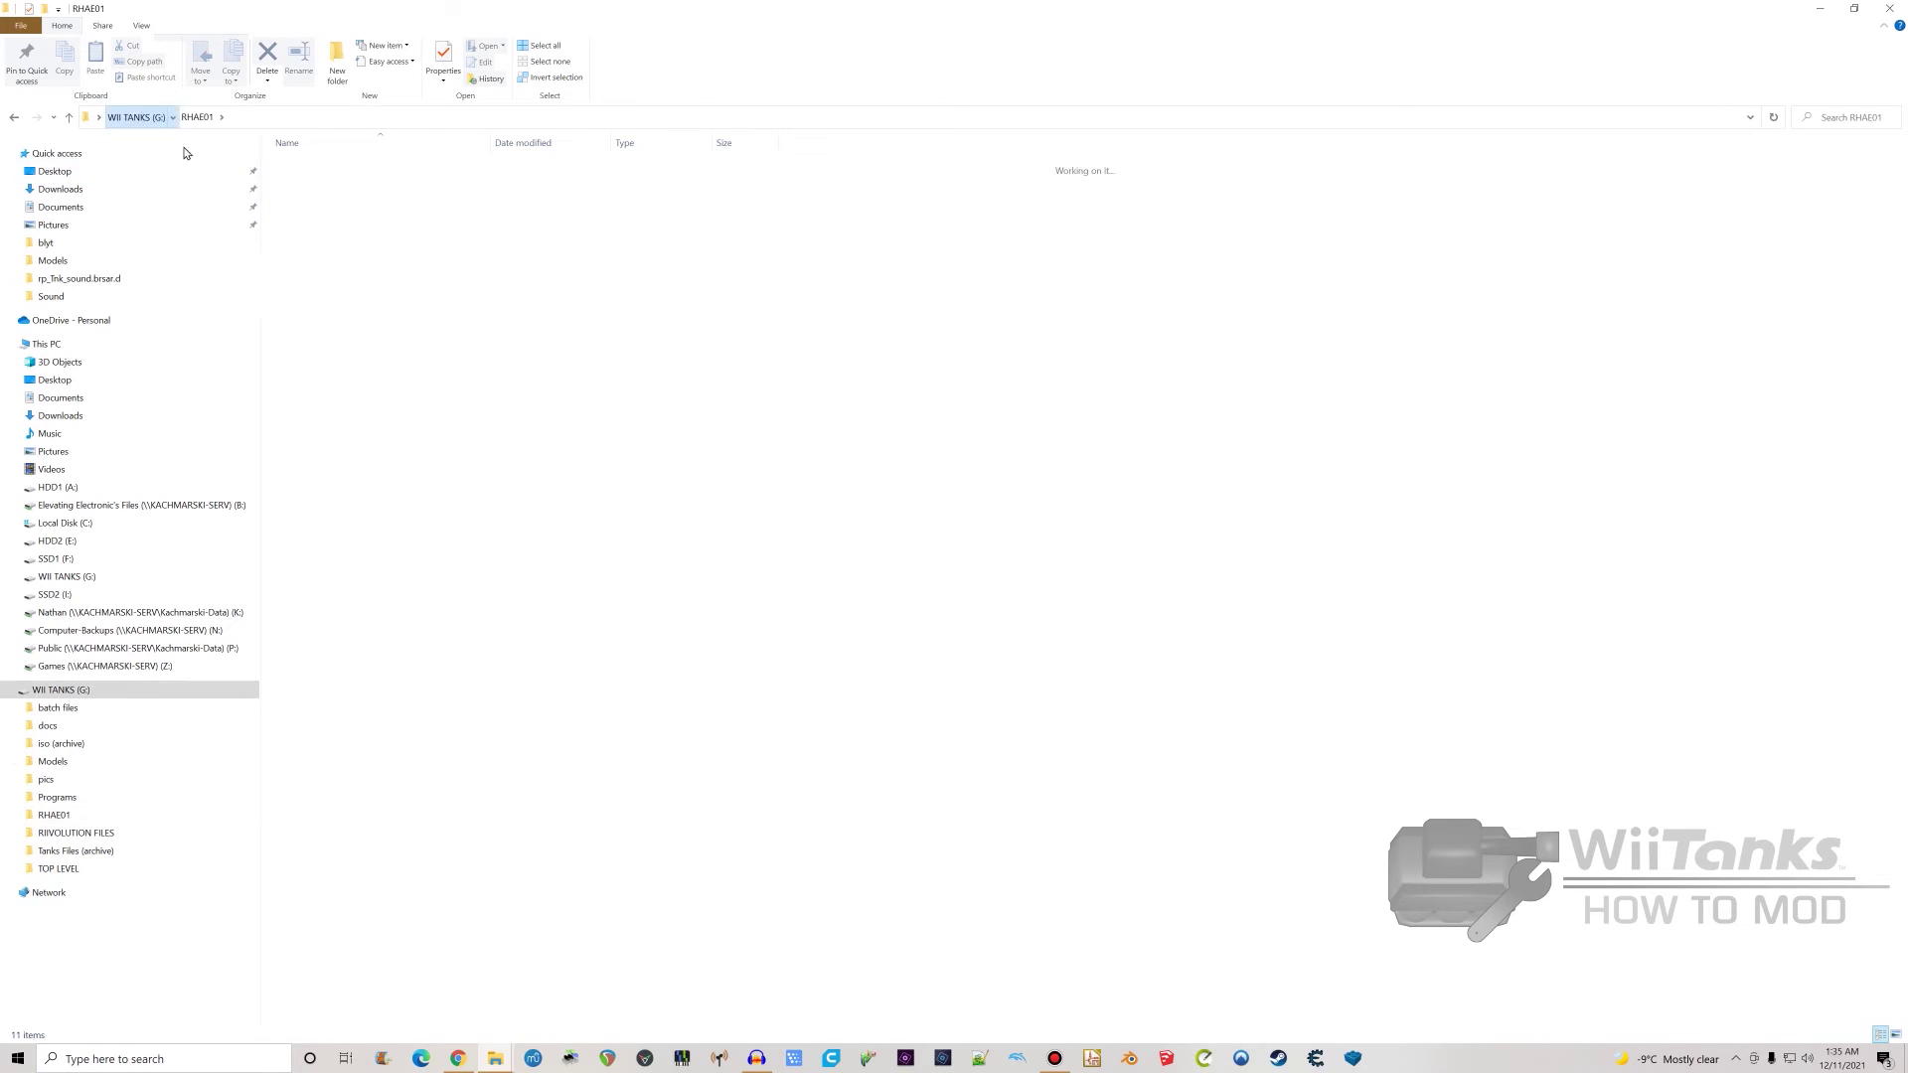
double_click(314, 165)
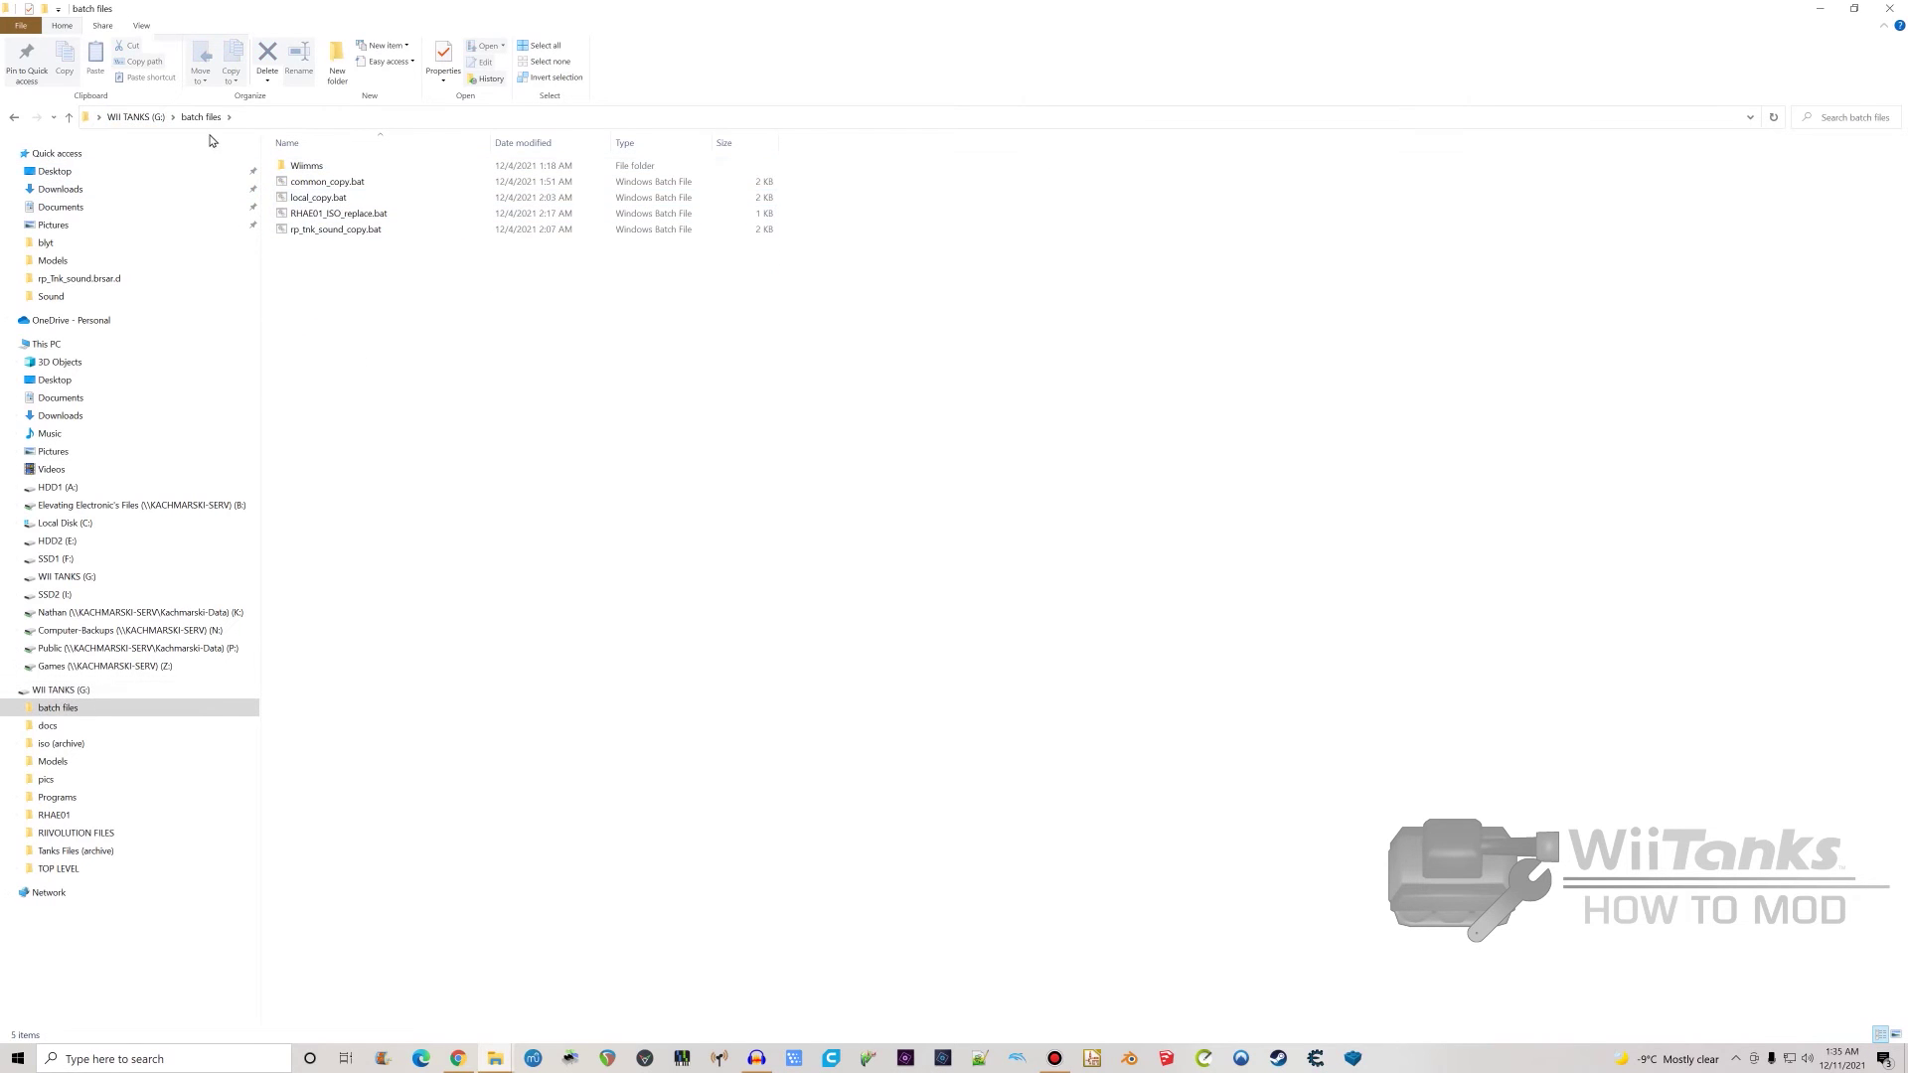
click(137, 117)
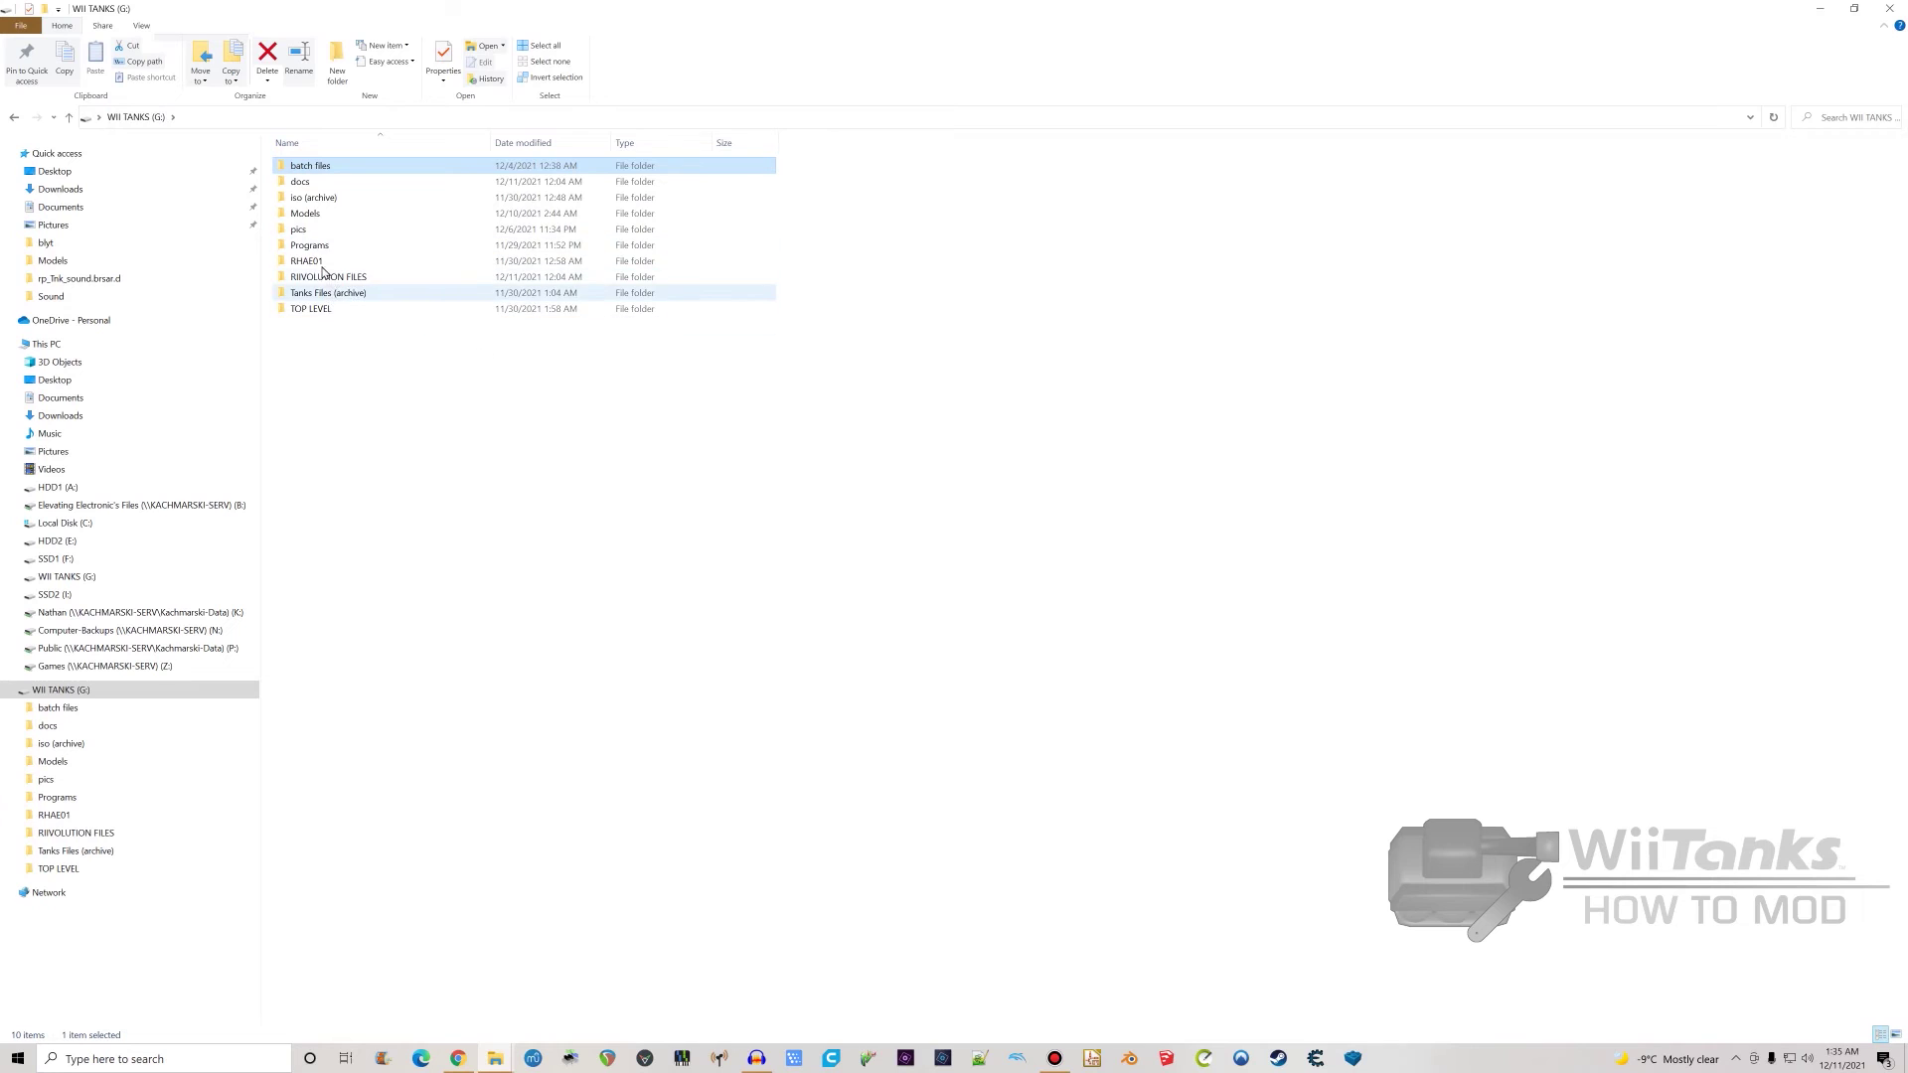
double_click(331, 261)
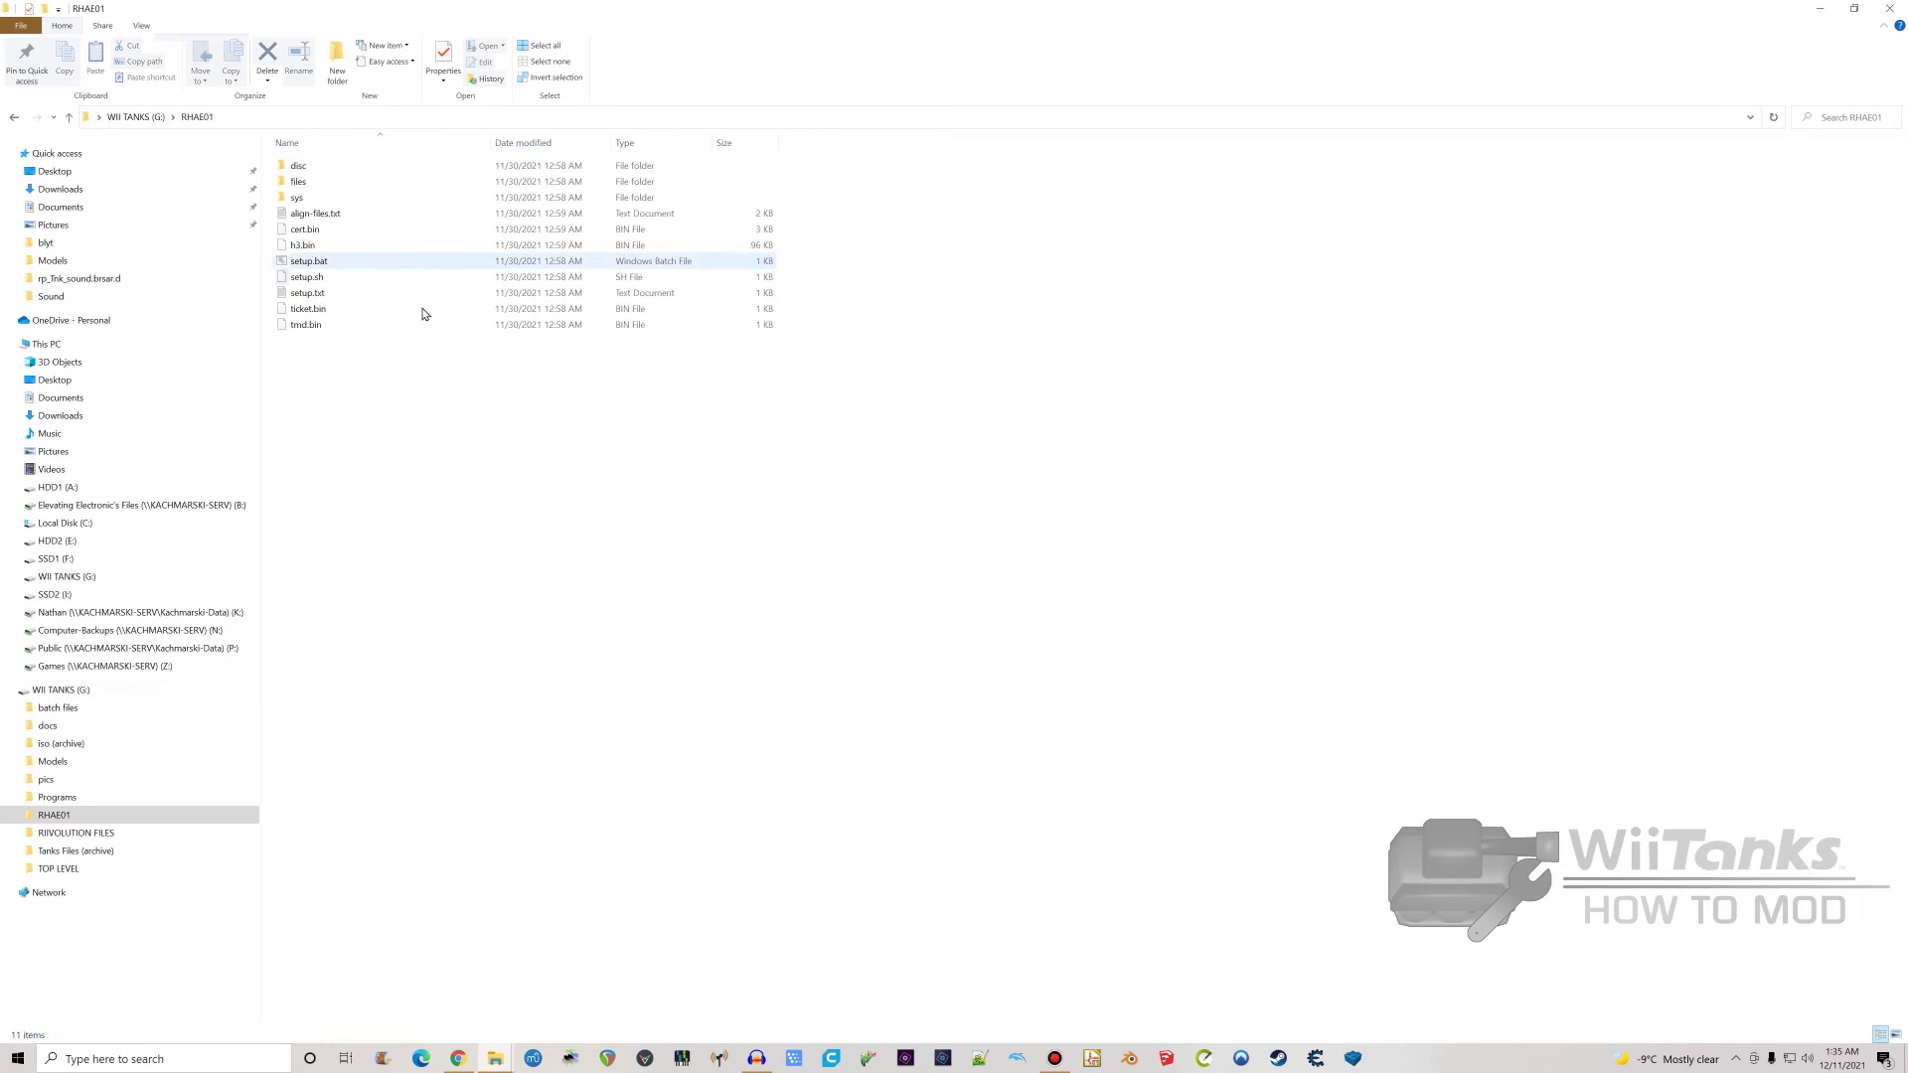
double_click(305, 180)
click(194, 117)
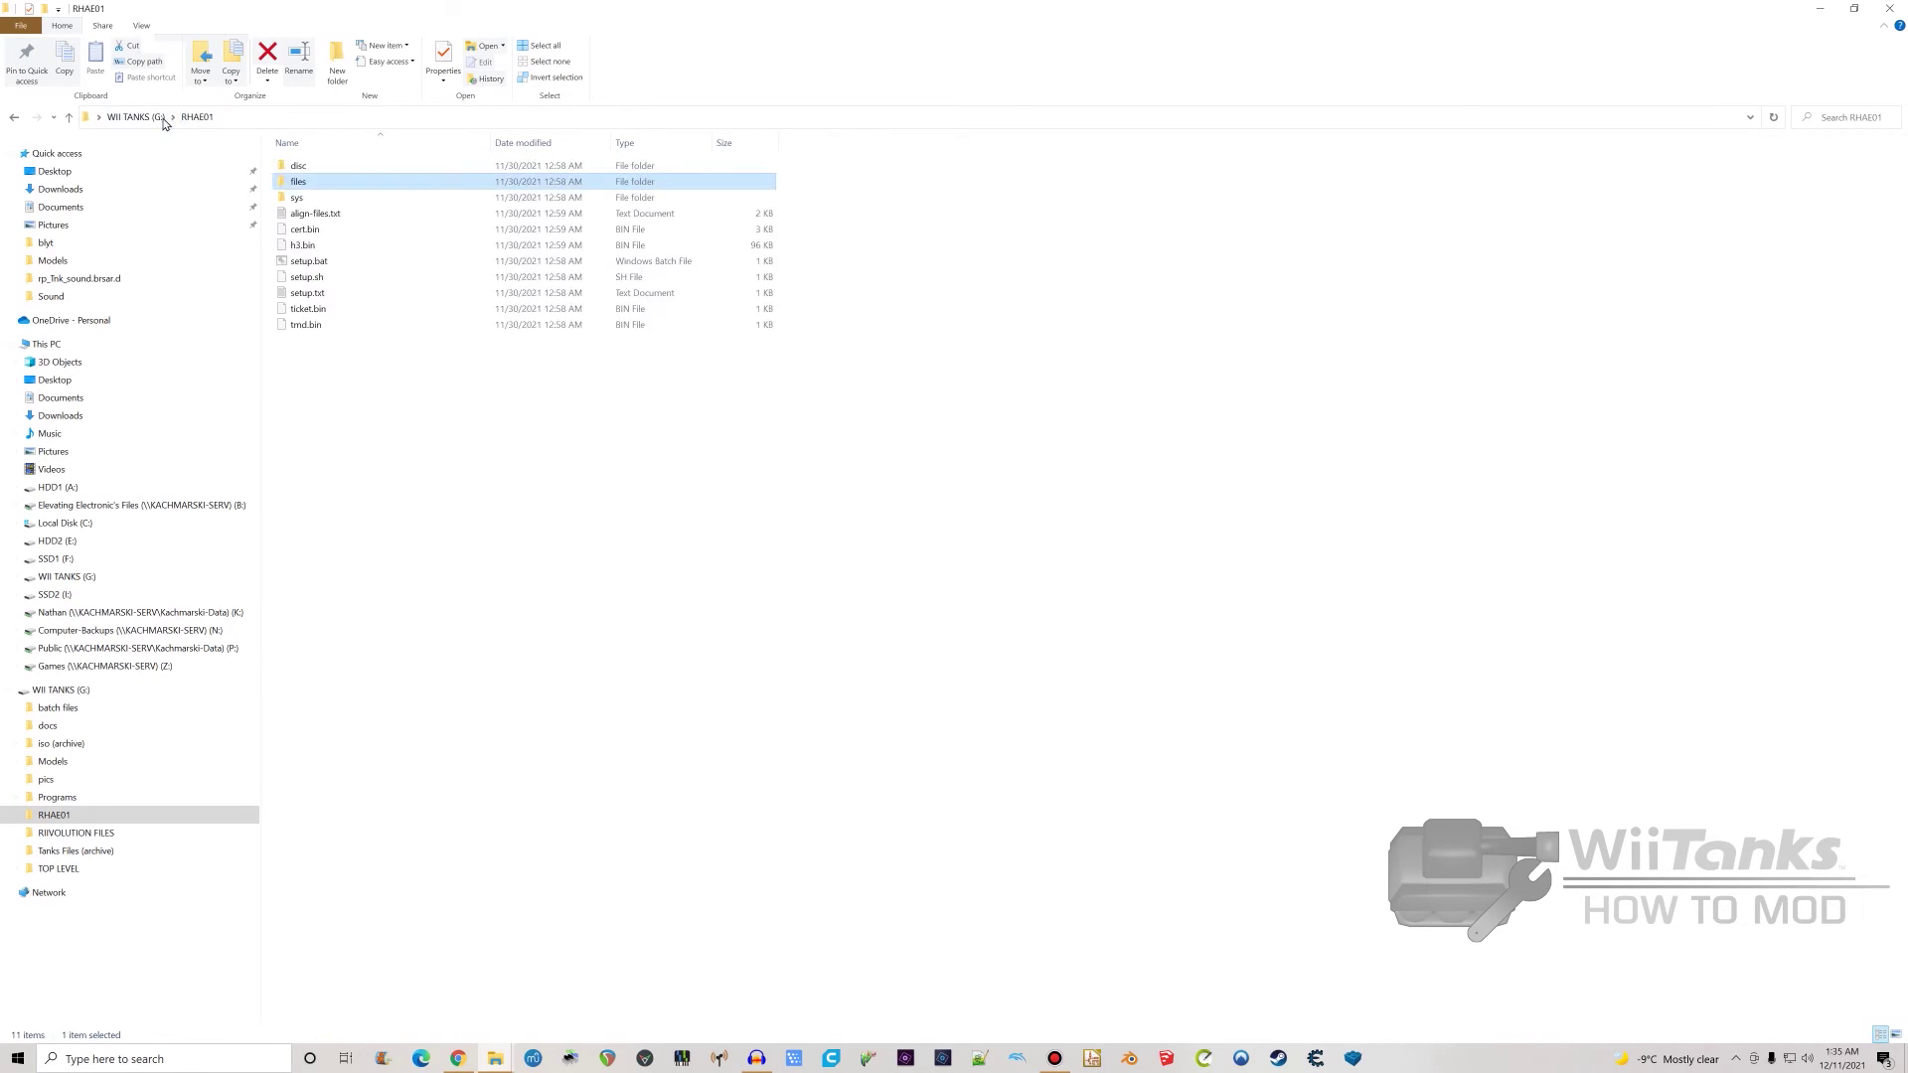
click(134, 117)
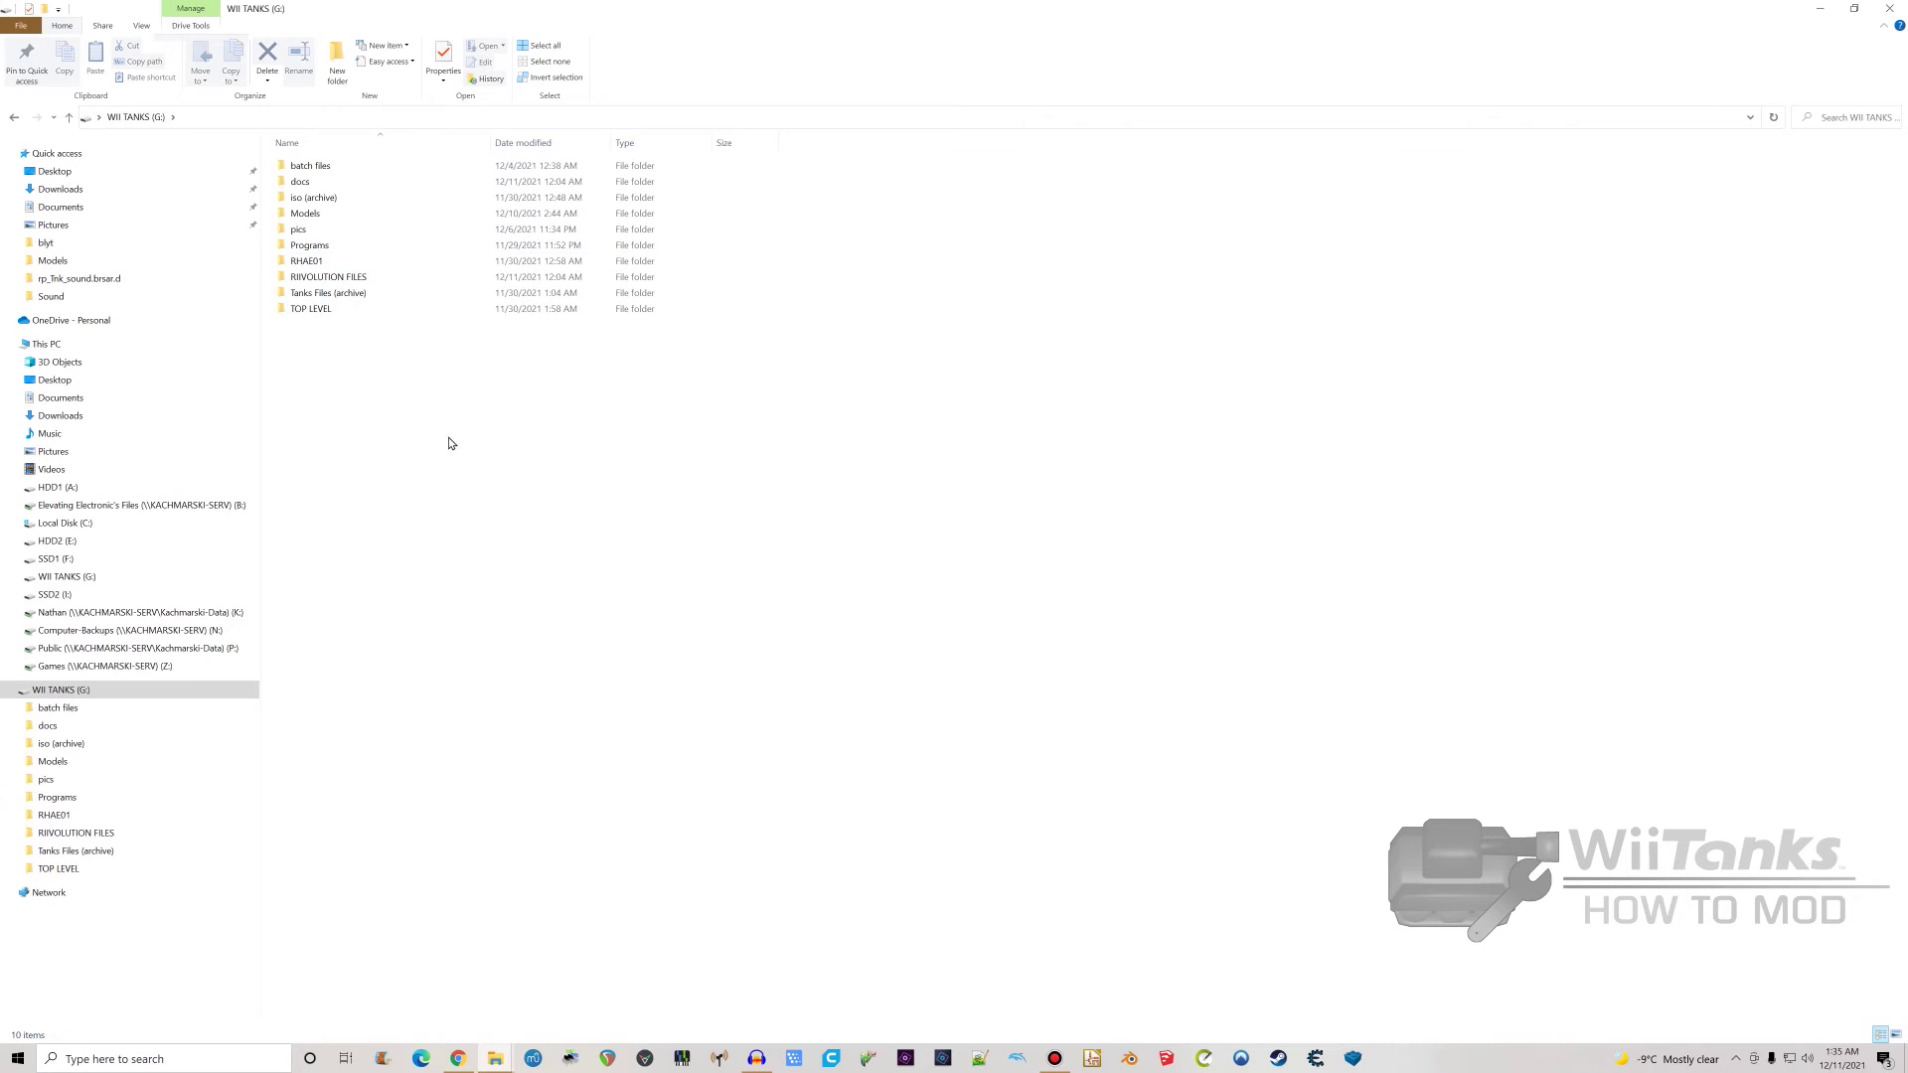
- Look inside the empty RIIVOLUTION FILES folder and return to the WII TANKS drive root
double_click(332, 279)
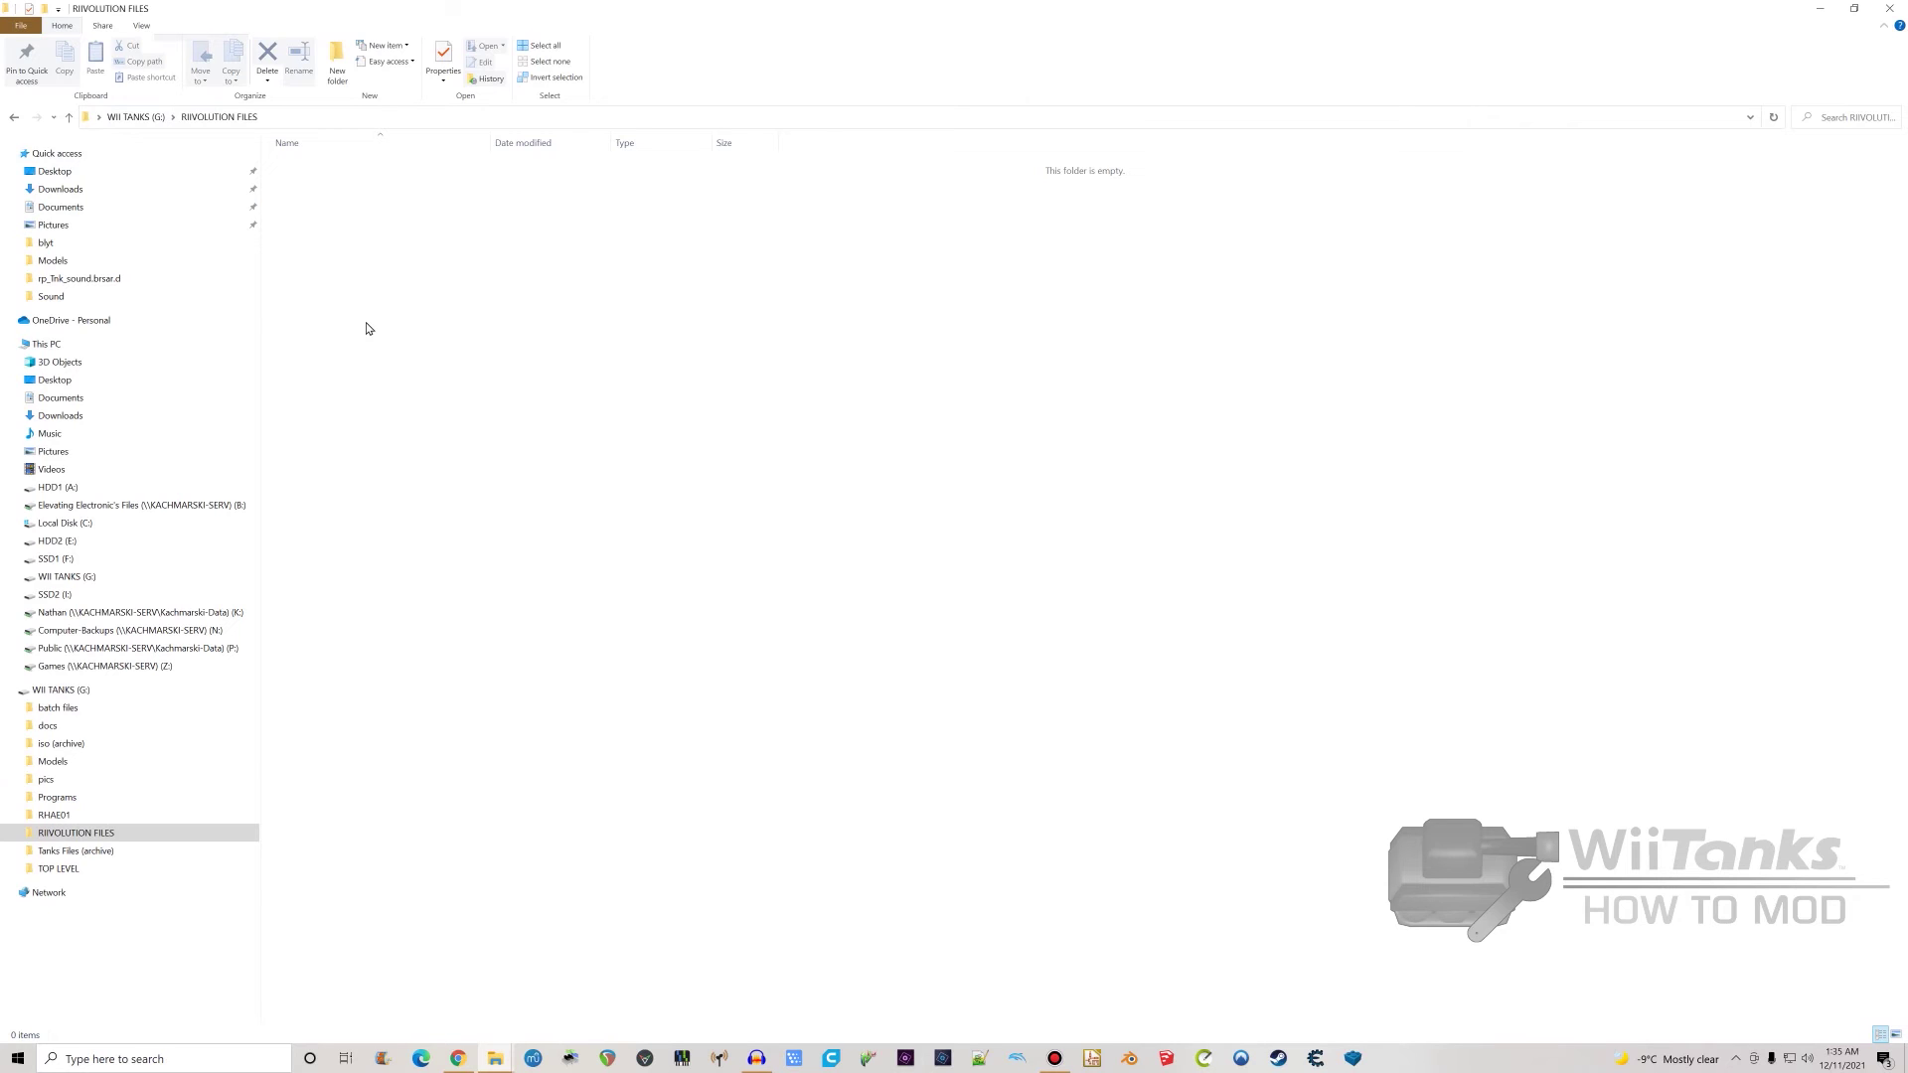
click(136, 117)
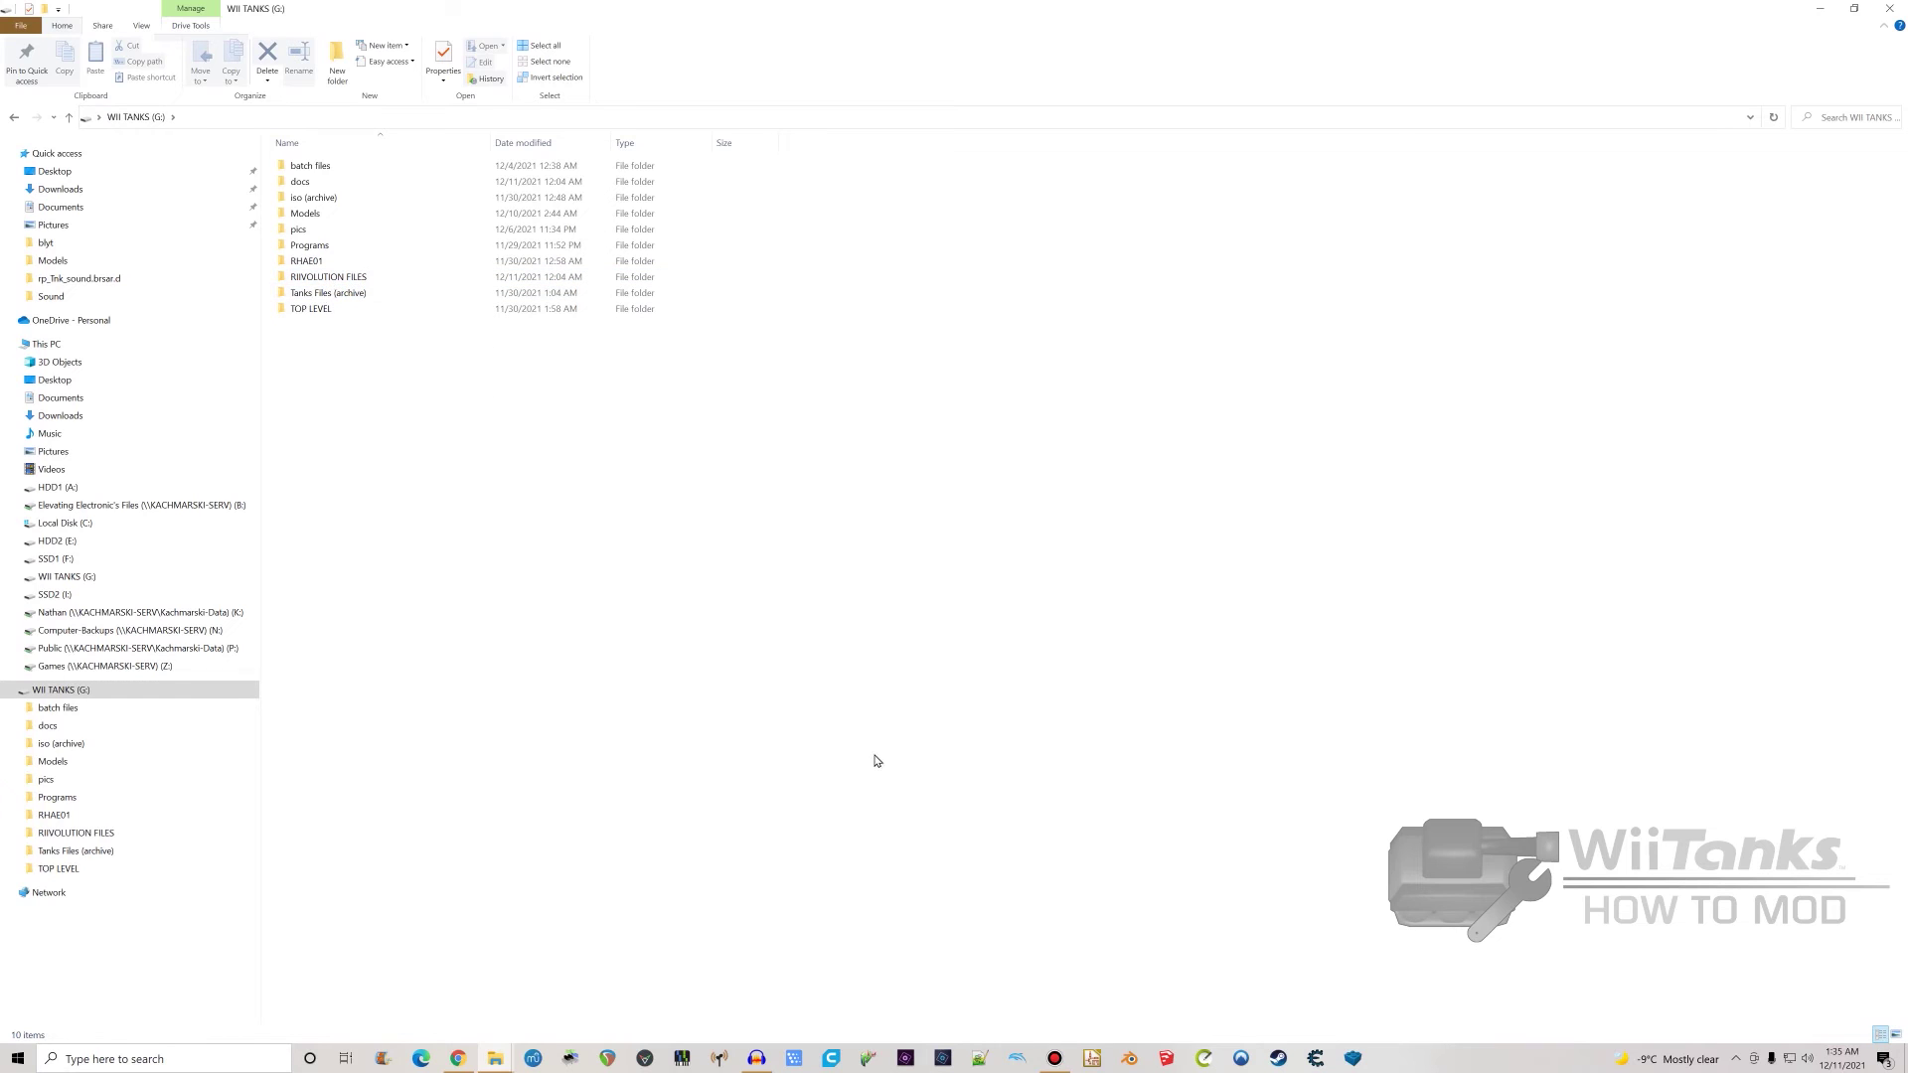
double_click(317, 296)
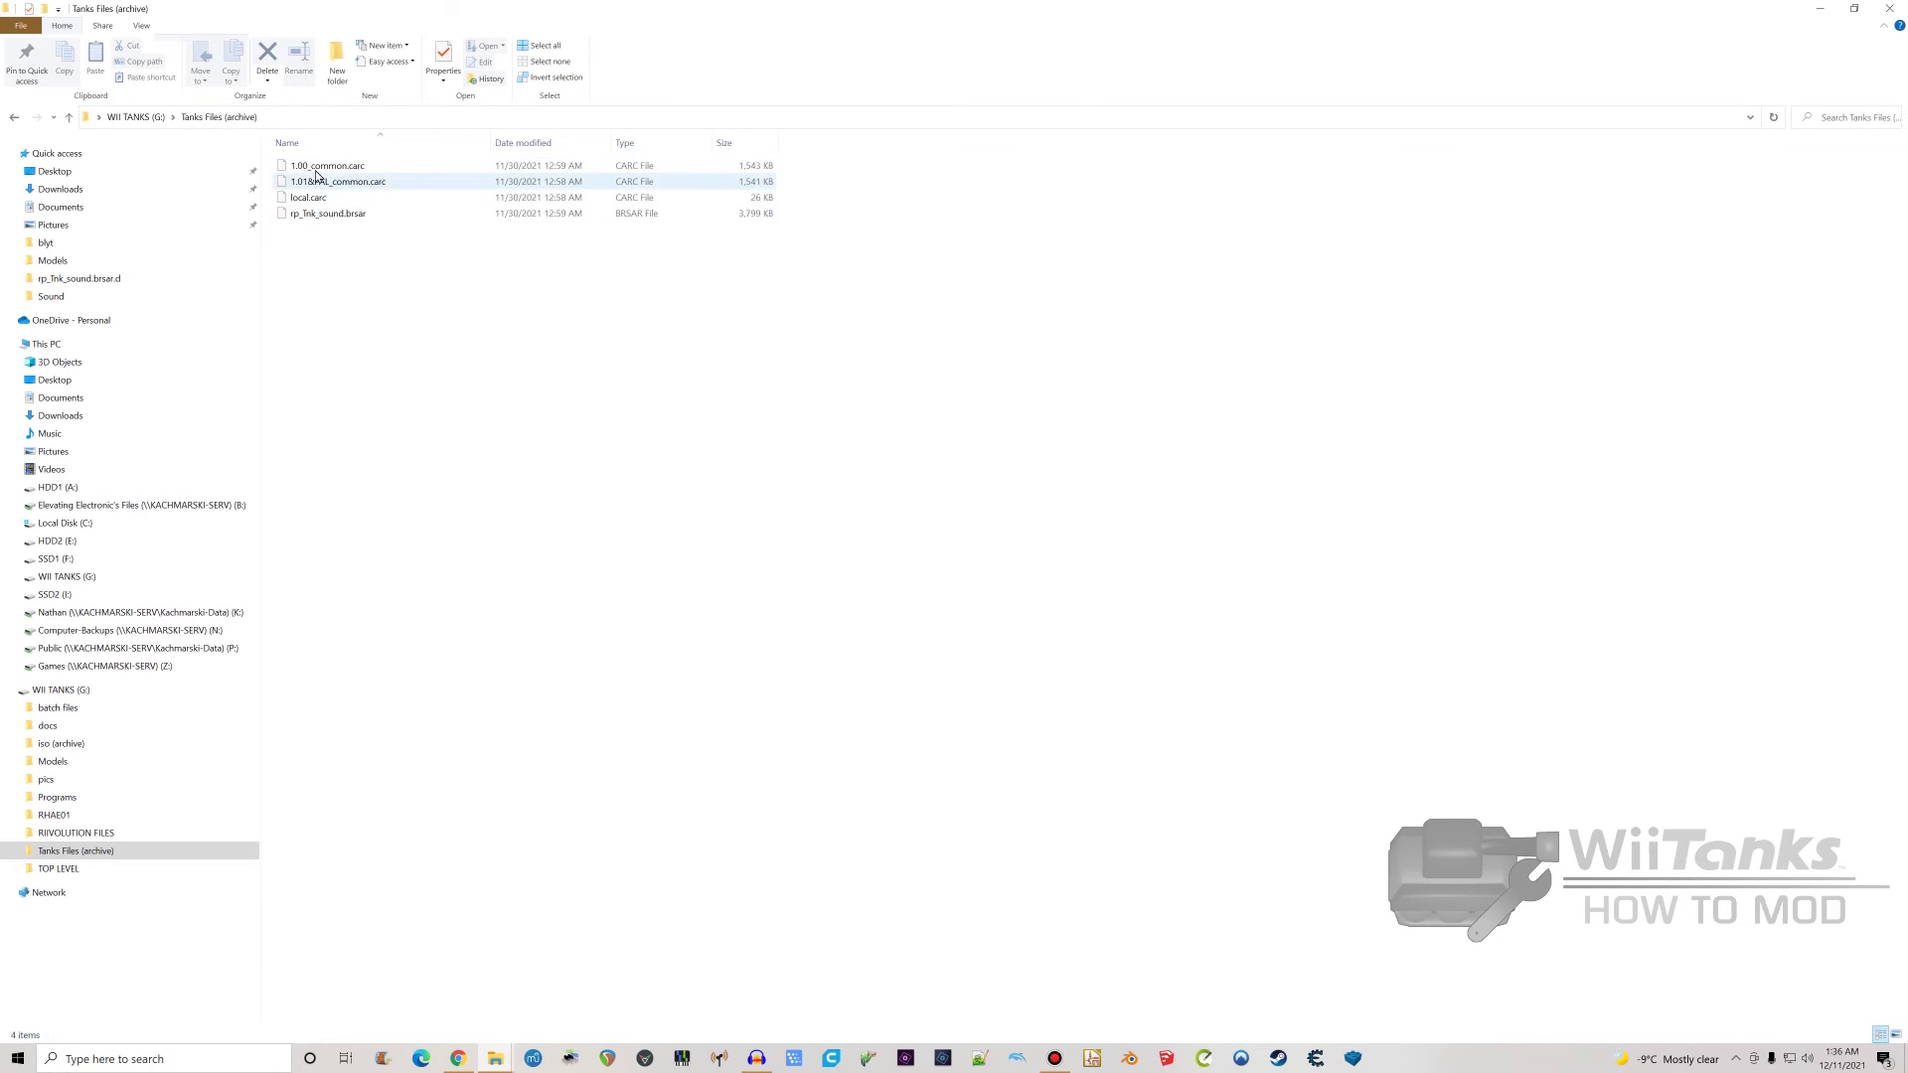
click(318, 171)
mouse_move(326, 166)
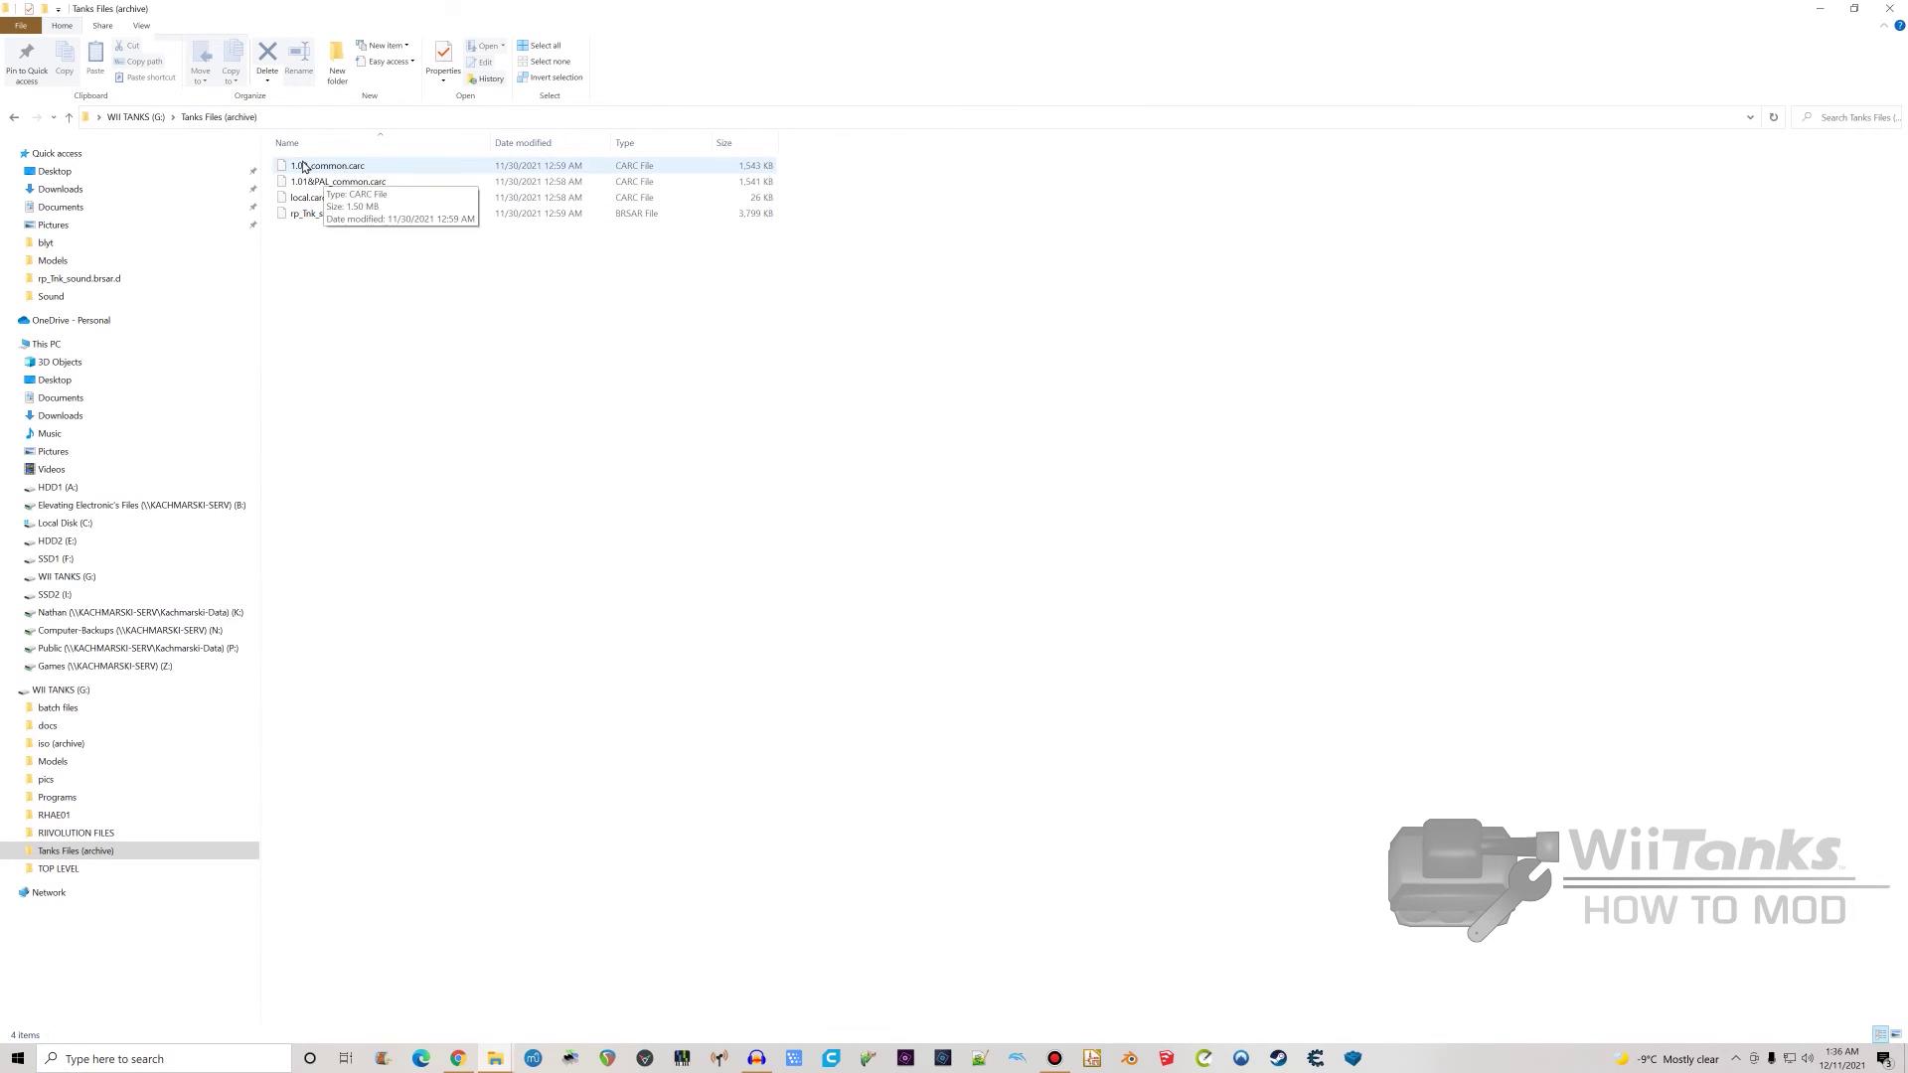
click(338, 181)
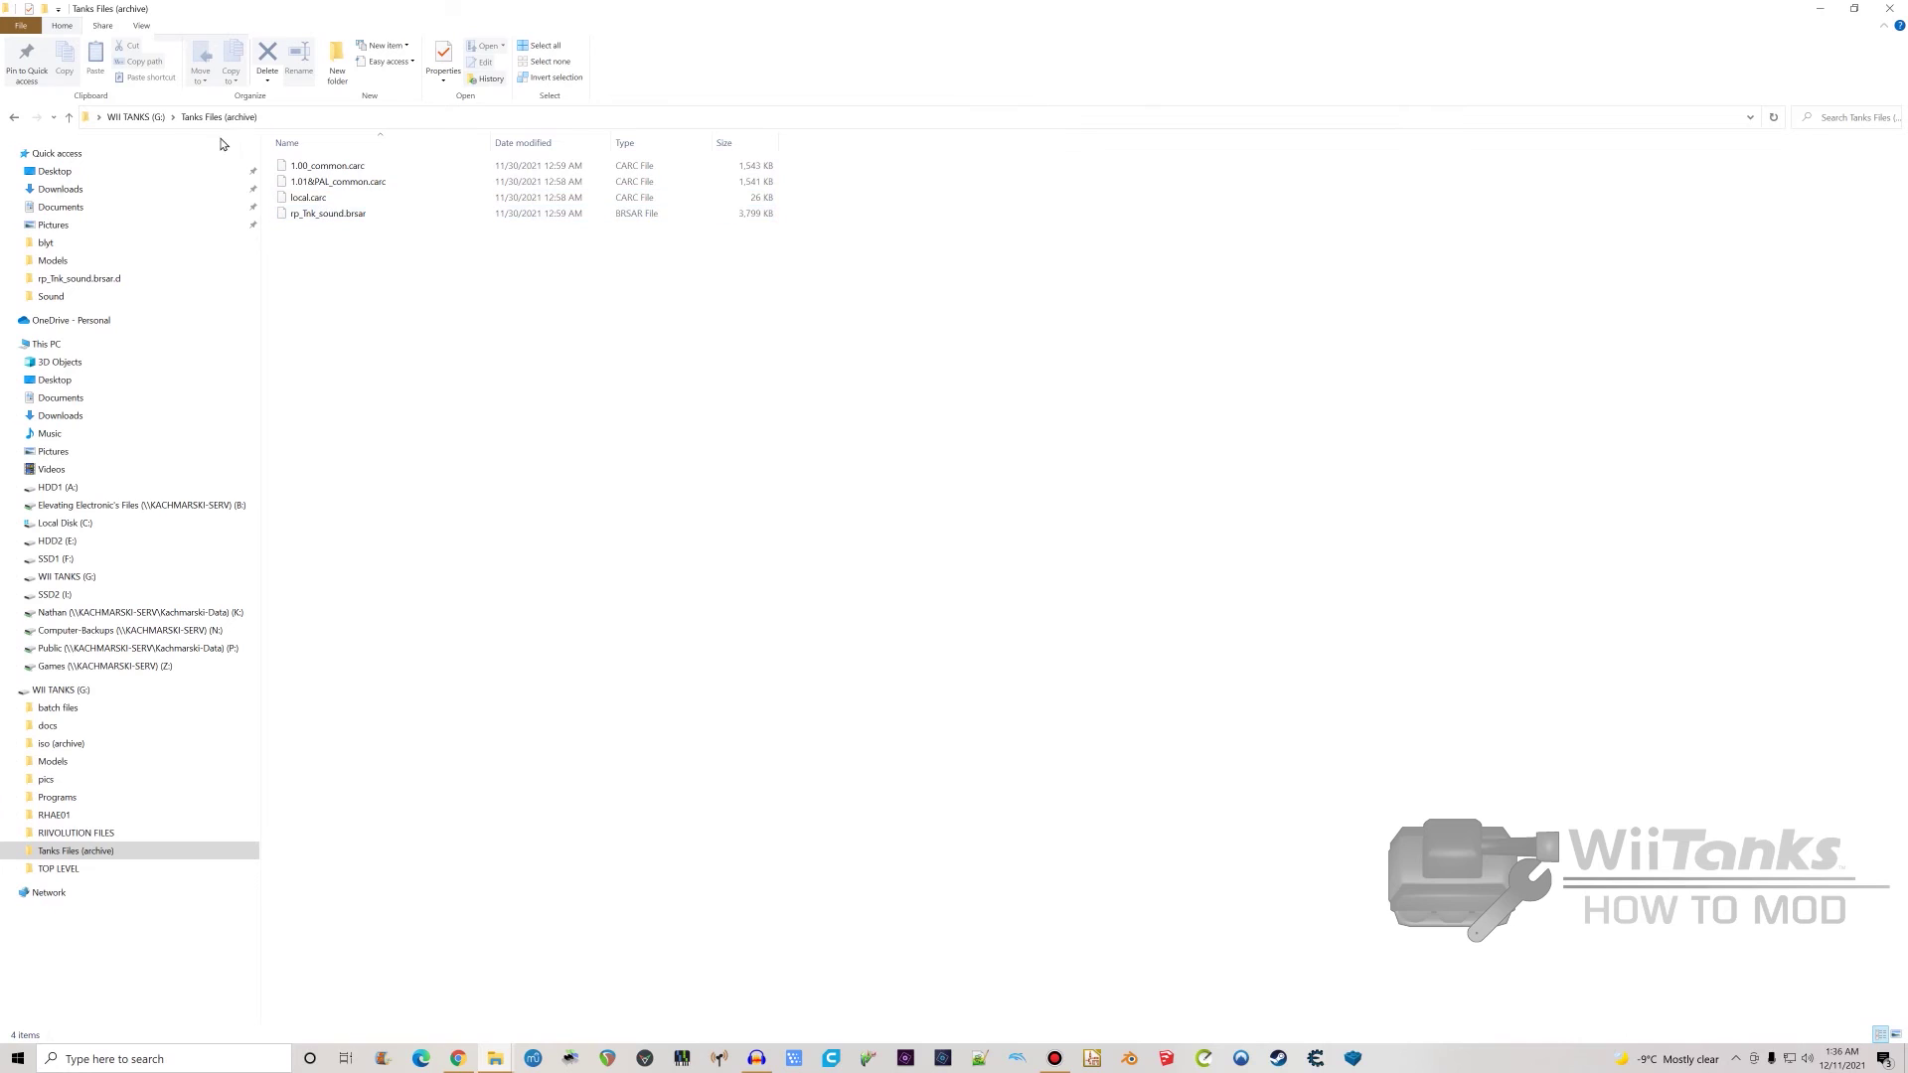
click(155, 119)
- Browse into TOP LEVEL > Common 1.01 > common.d, then step back up to the WII TANKS drive
double_click(340, 307)
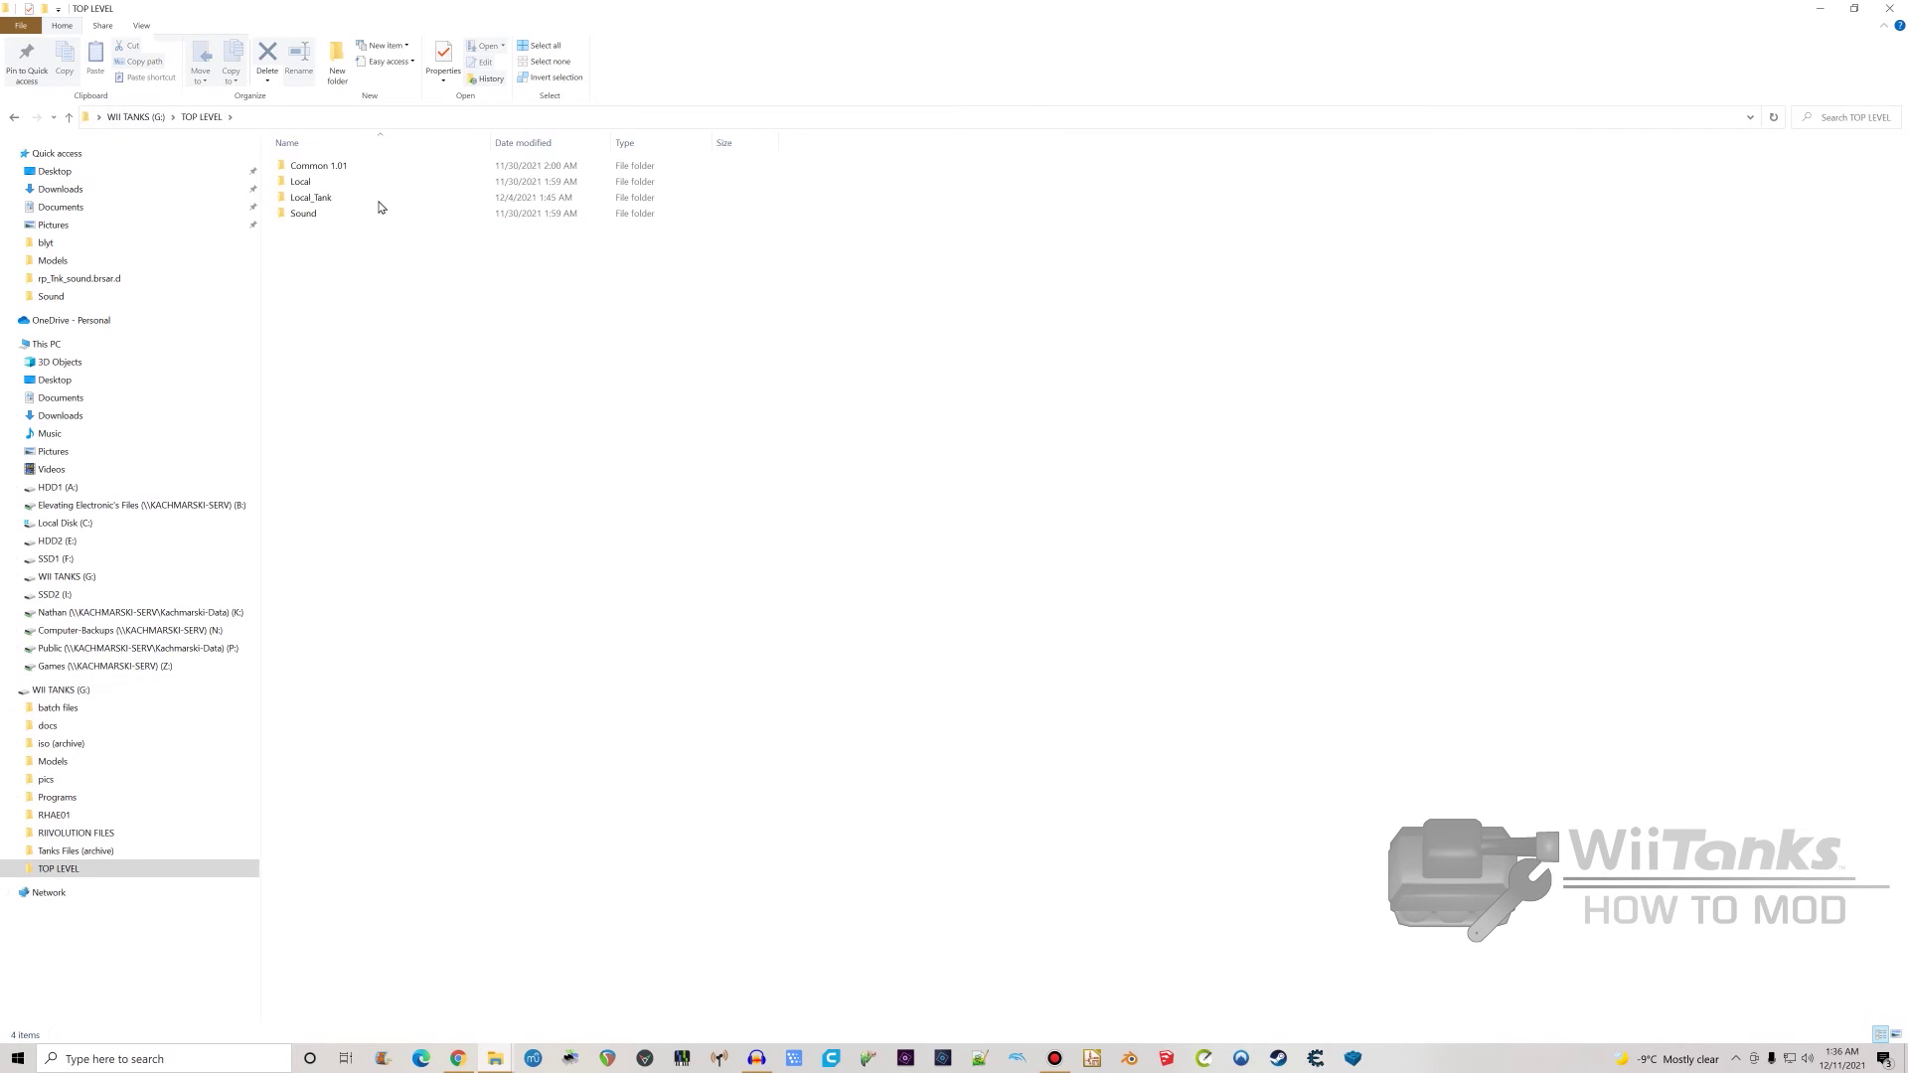
double_click(322, 175)
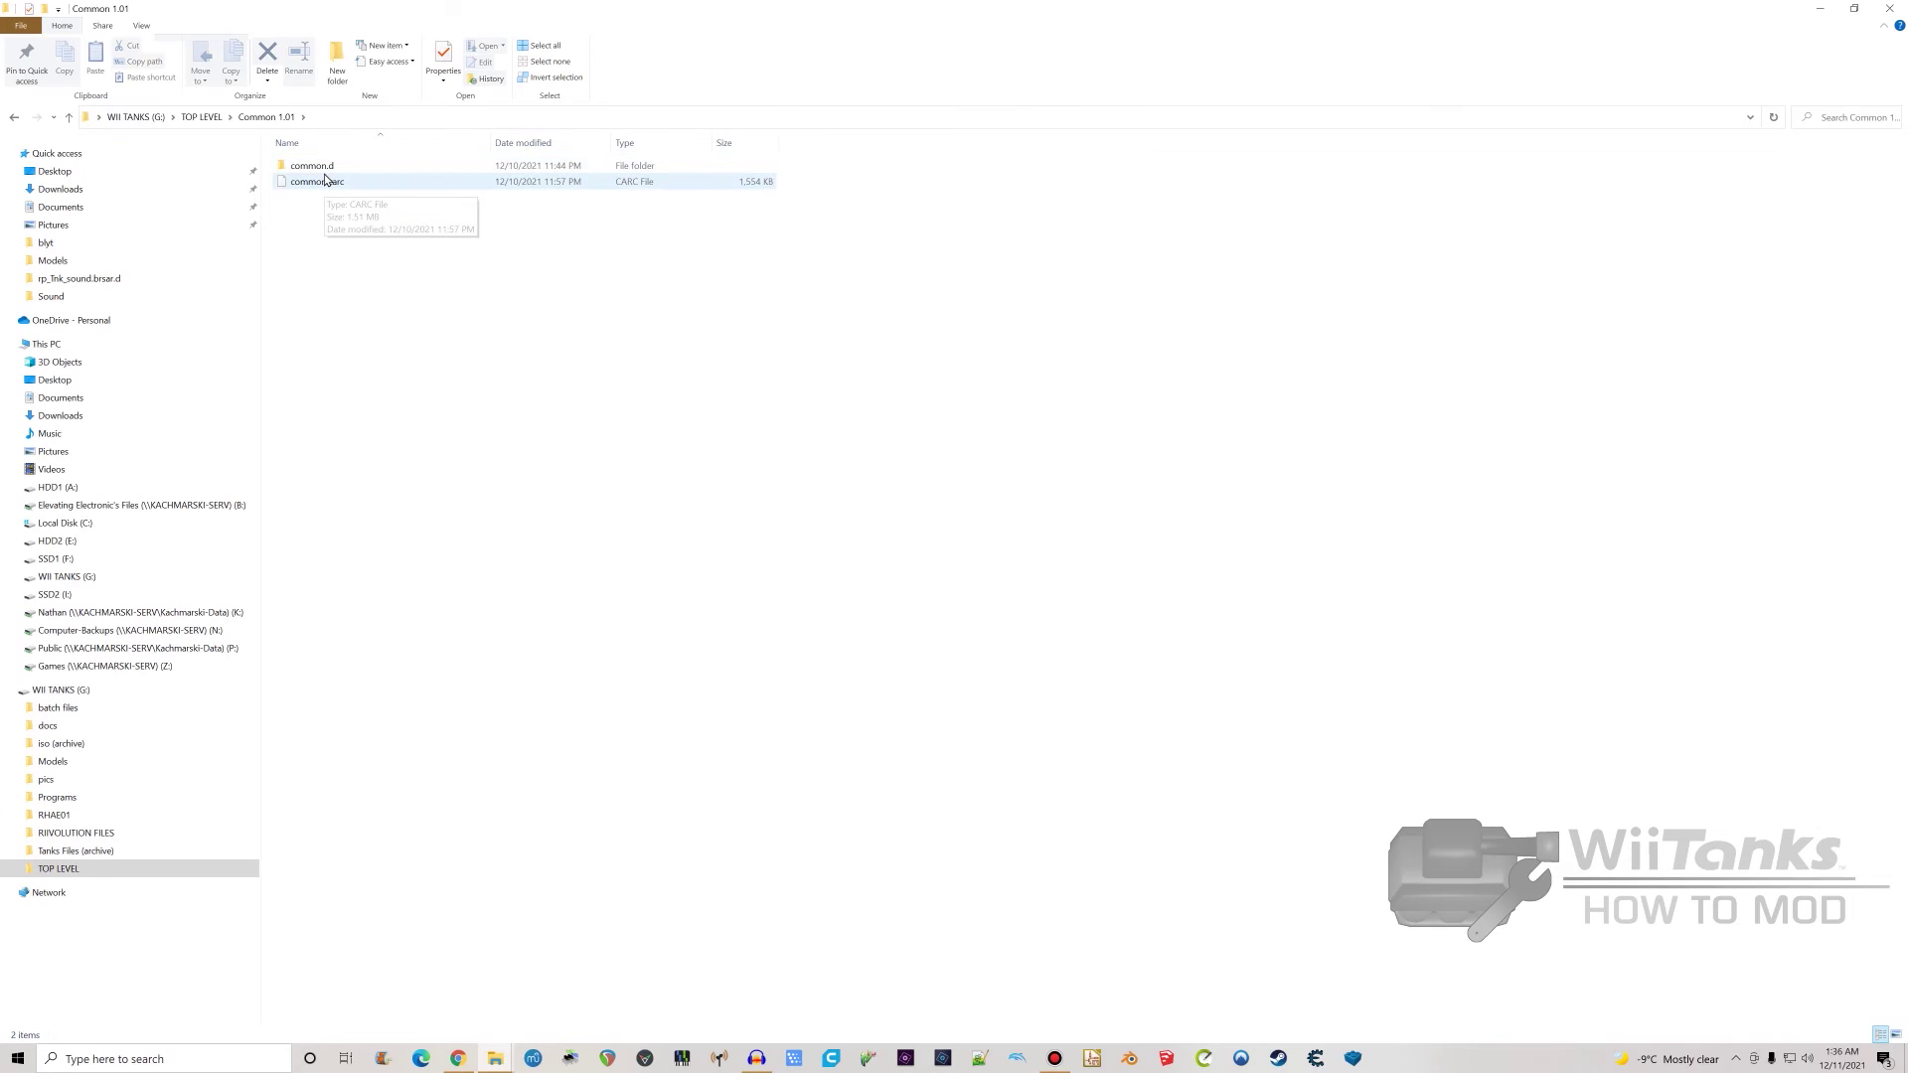
double_click(354, 180)
click(267, 116)
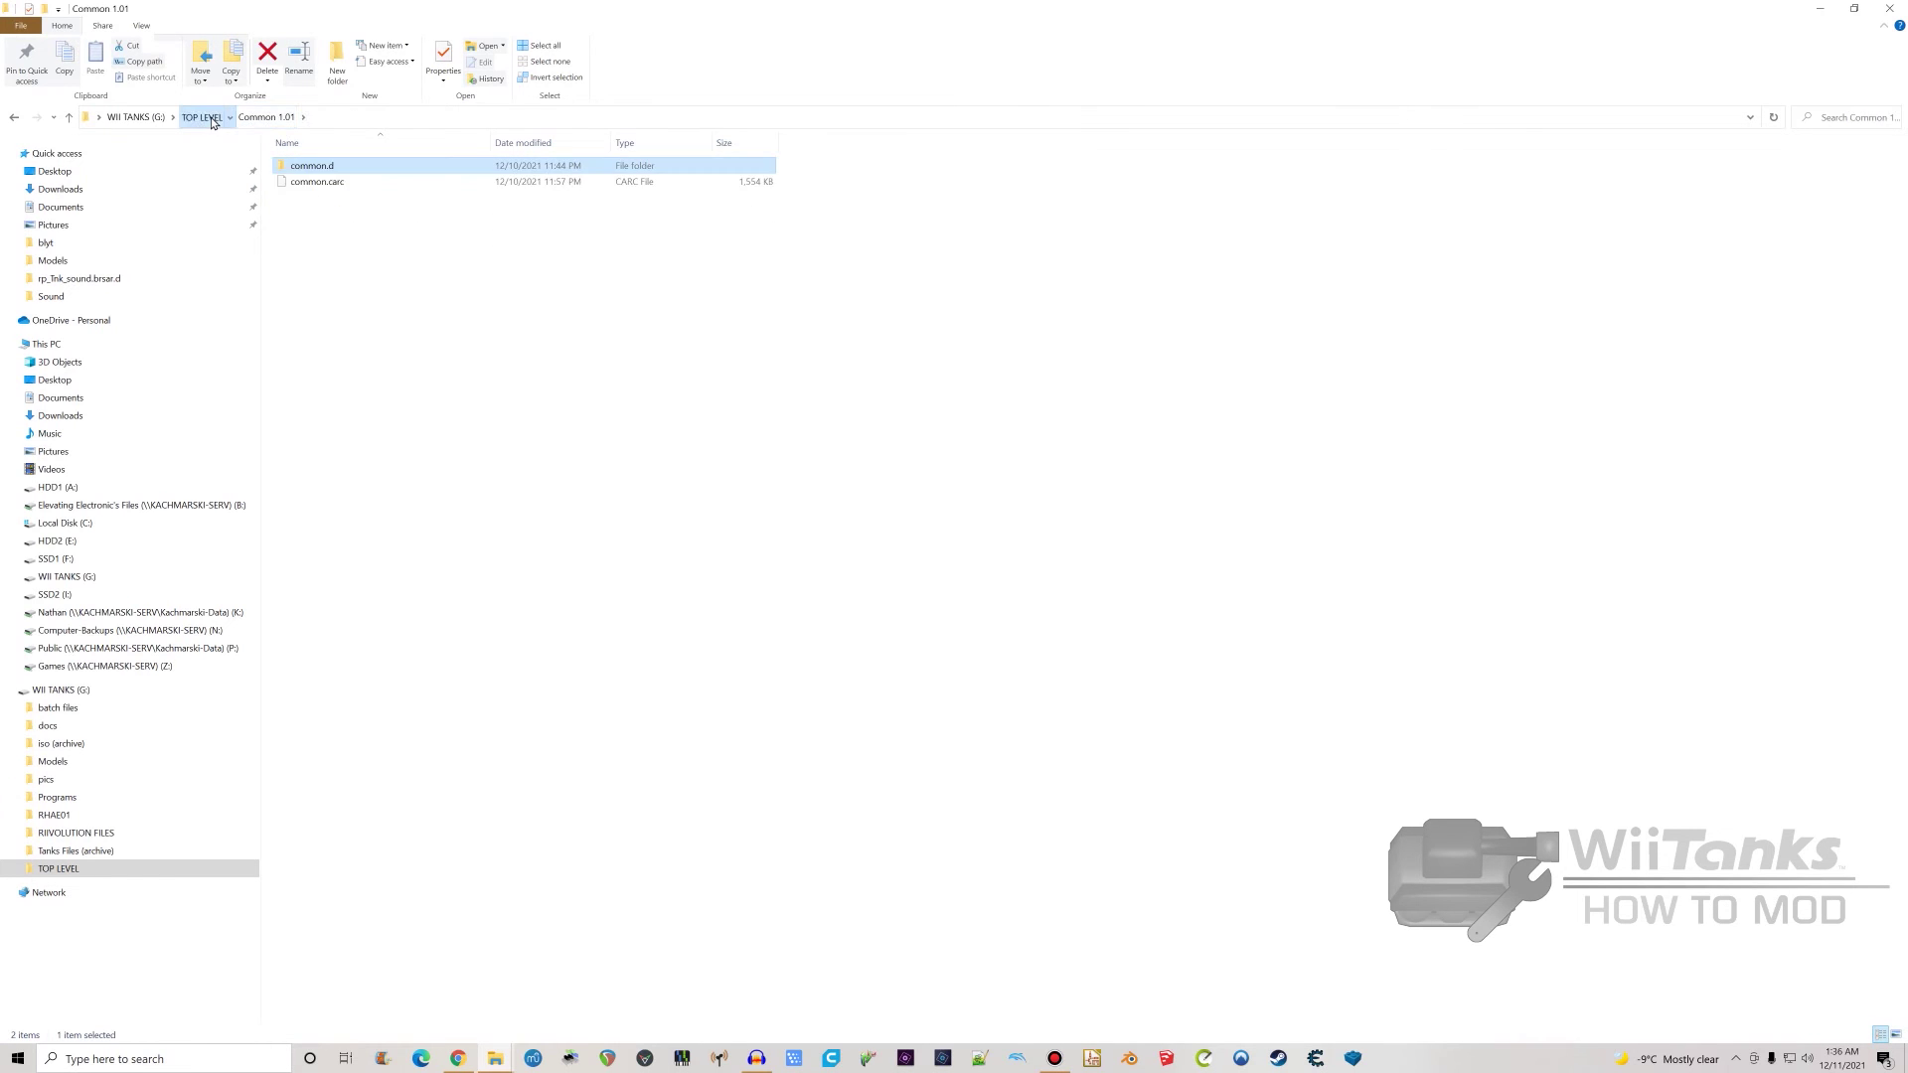
click(201, 117)
- Peek into Tanks Files (archive), return to the drive and re-enter TOP LEVEL > Common 1.01
click(149, 116)
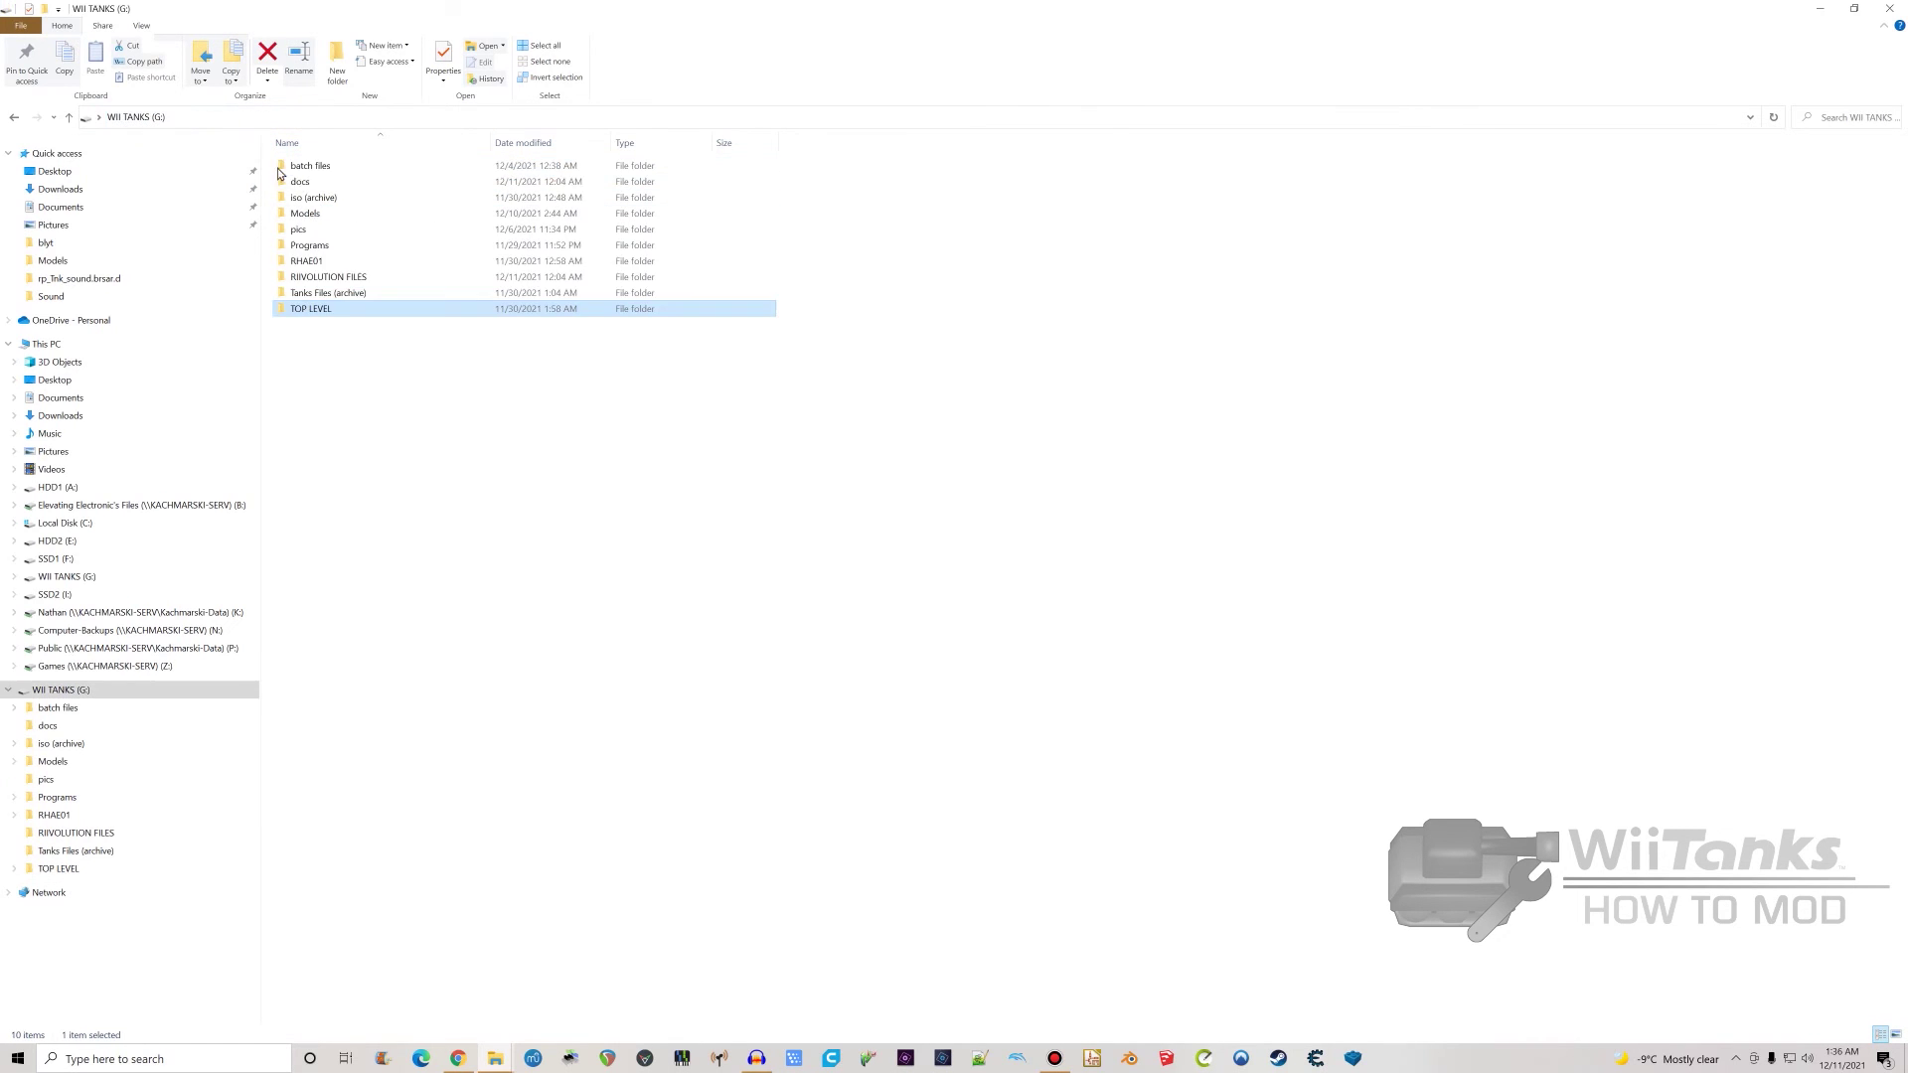
double_click(337, 293)
click(145, 116)
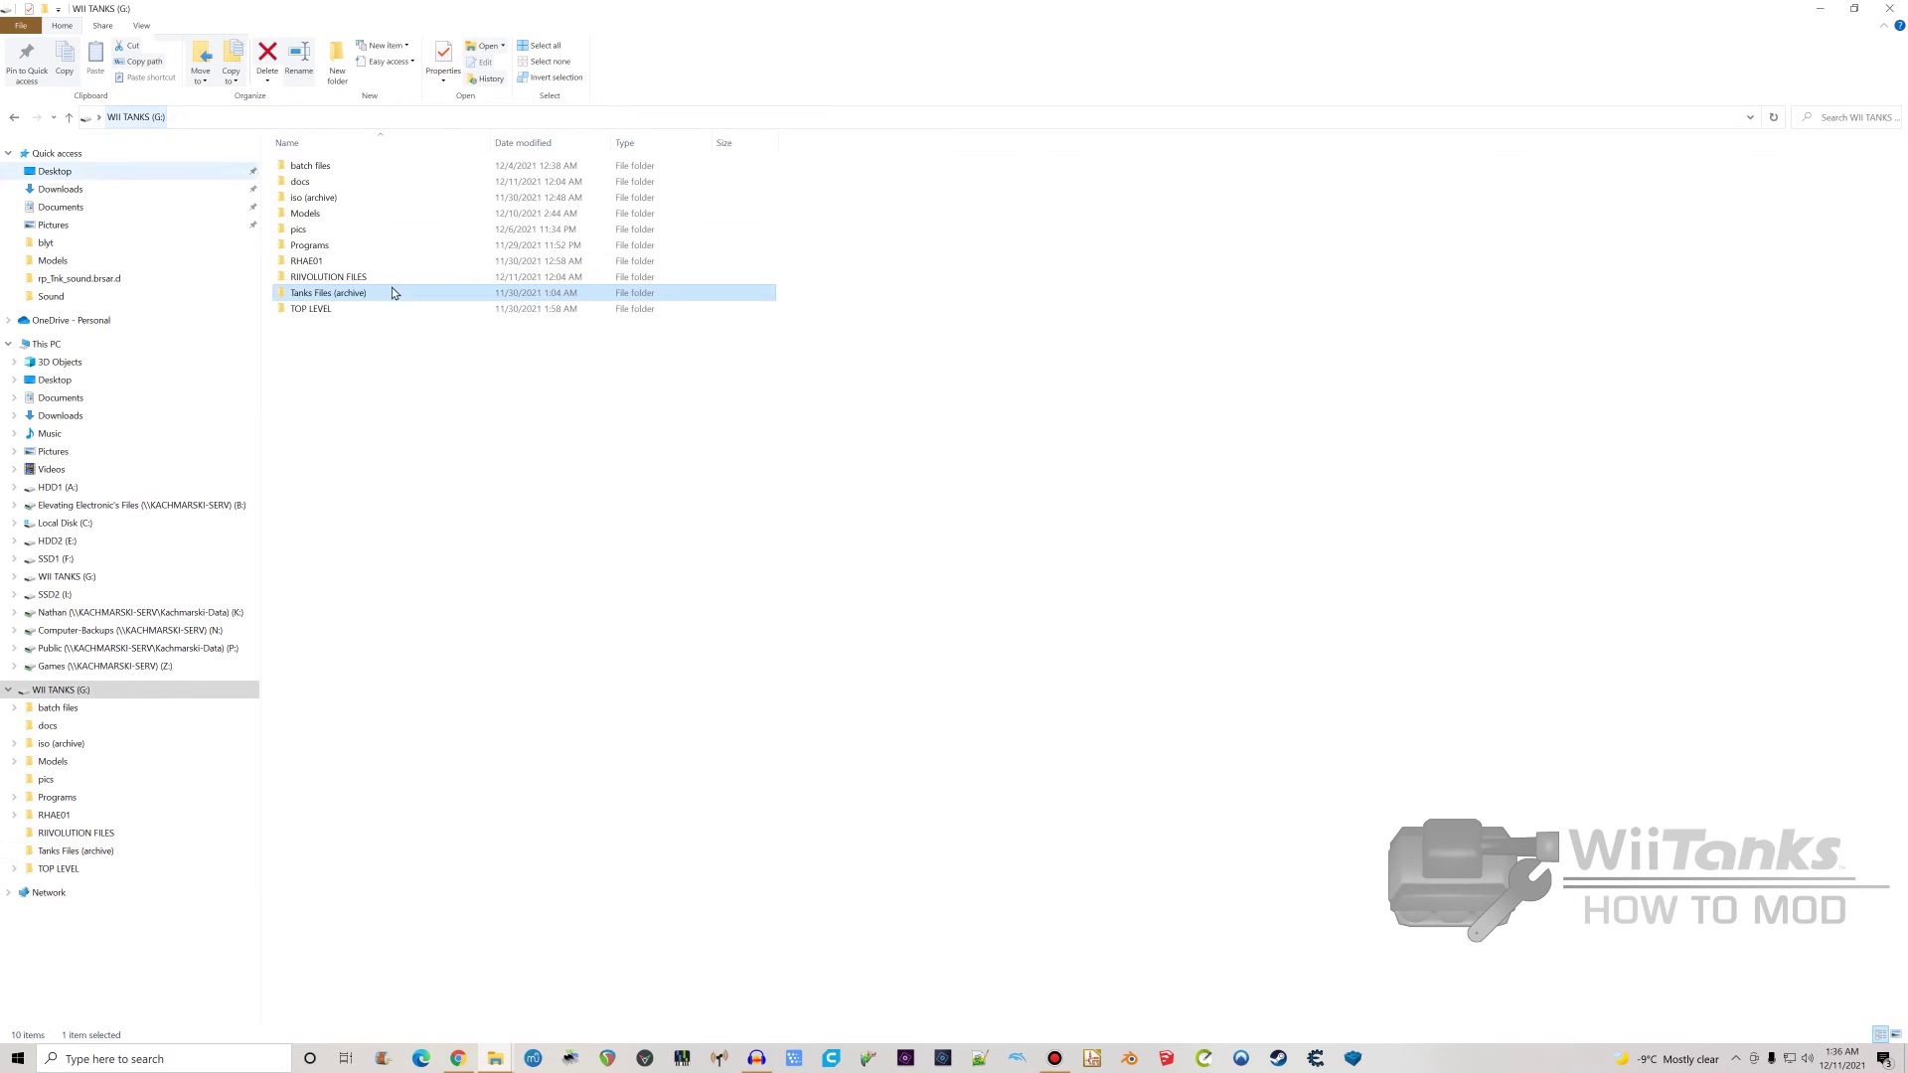
double_click(332, 307)
double_click(322, 169)
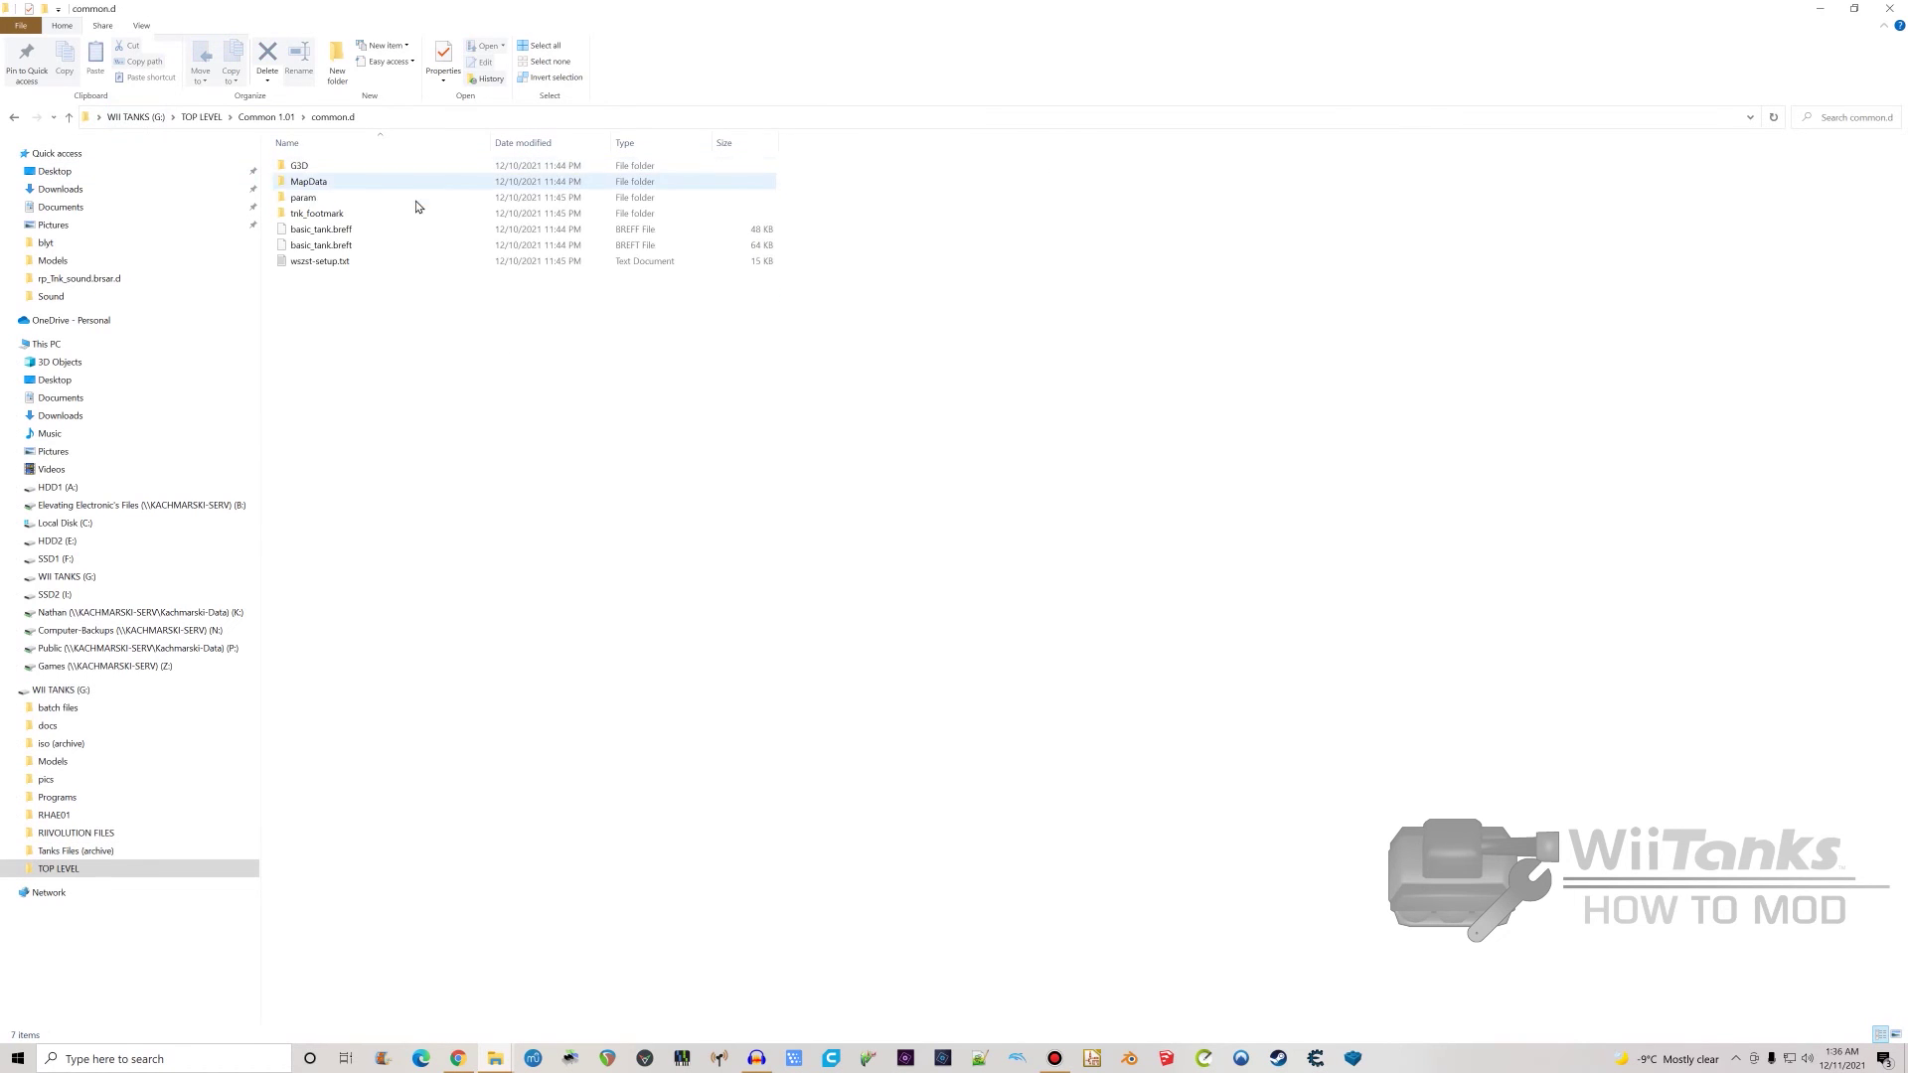
- Browse the param, MapData and one more subfolder of common.d, returning to Common 1.01
double_click(330, 192)
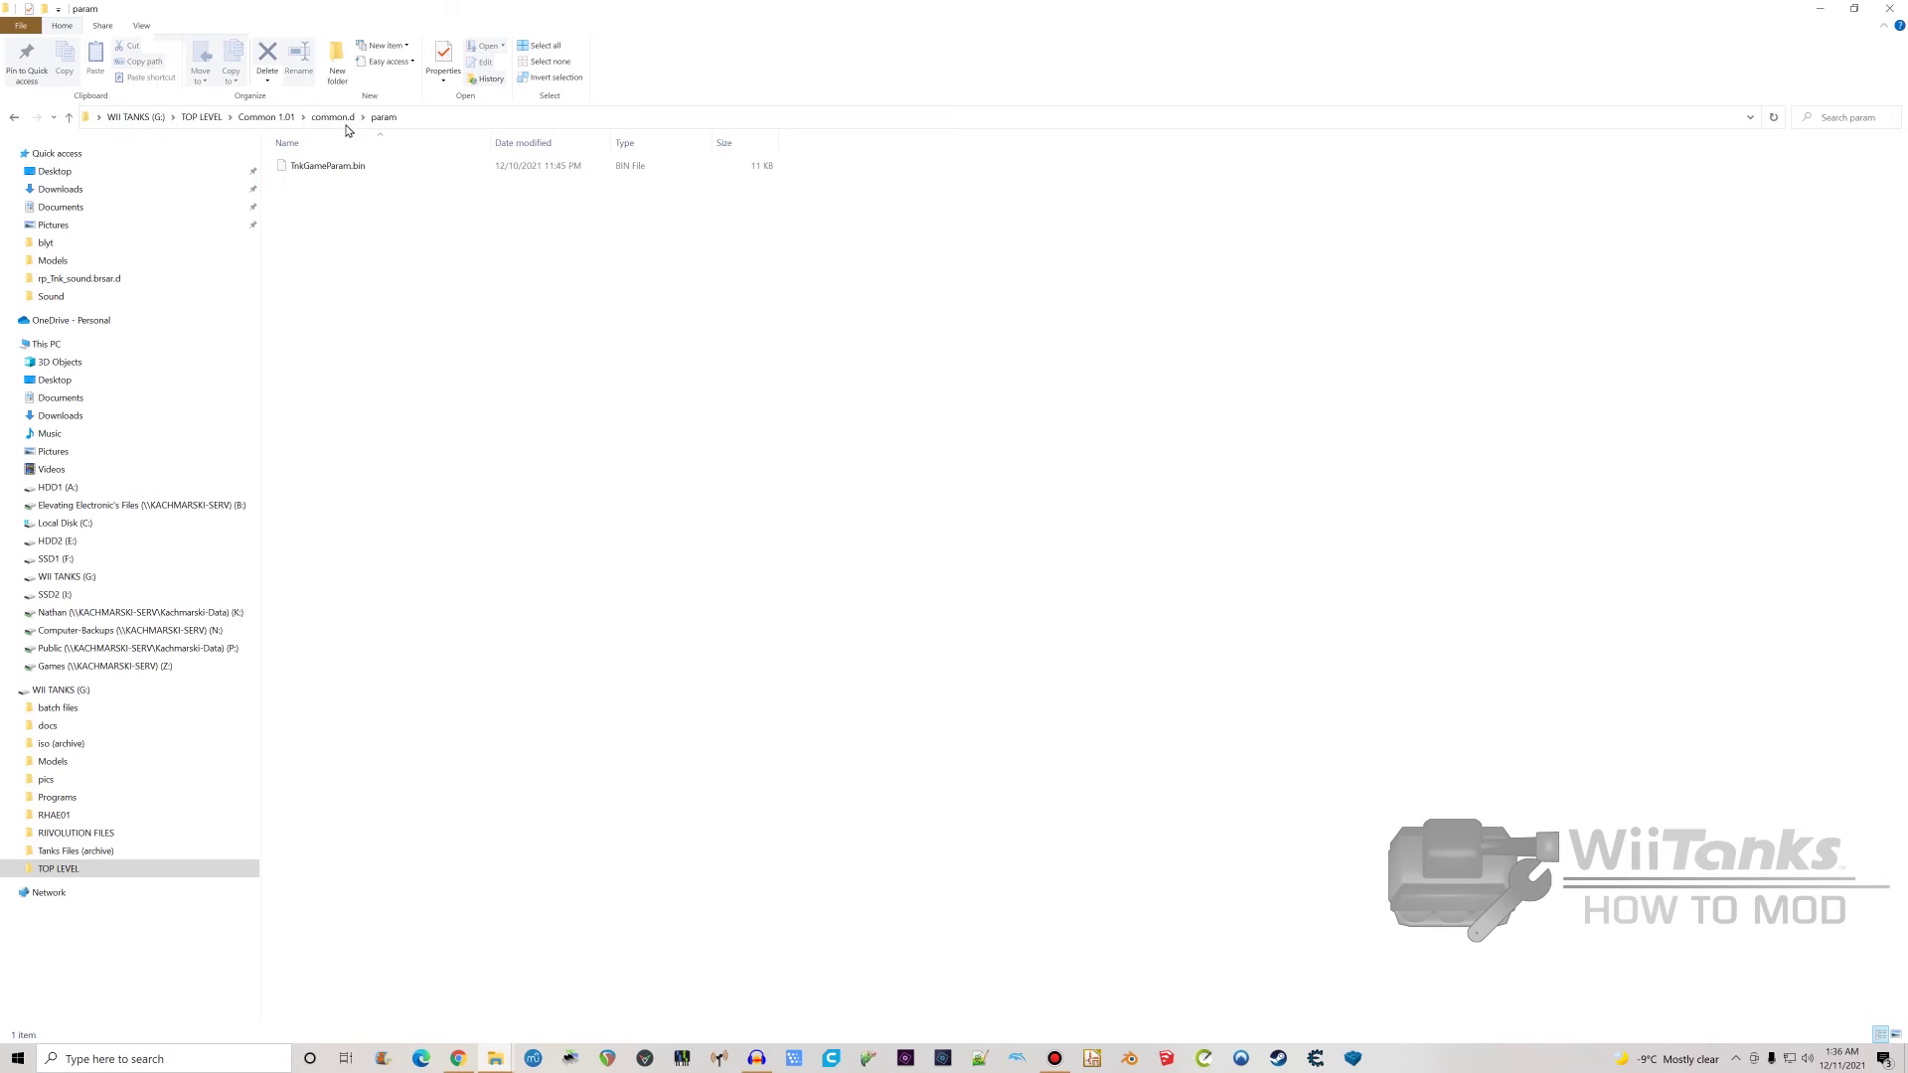
click(331, 116)
double_click(329, 183)
click(332, 118)
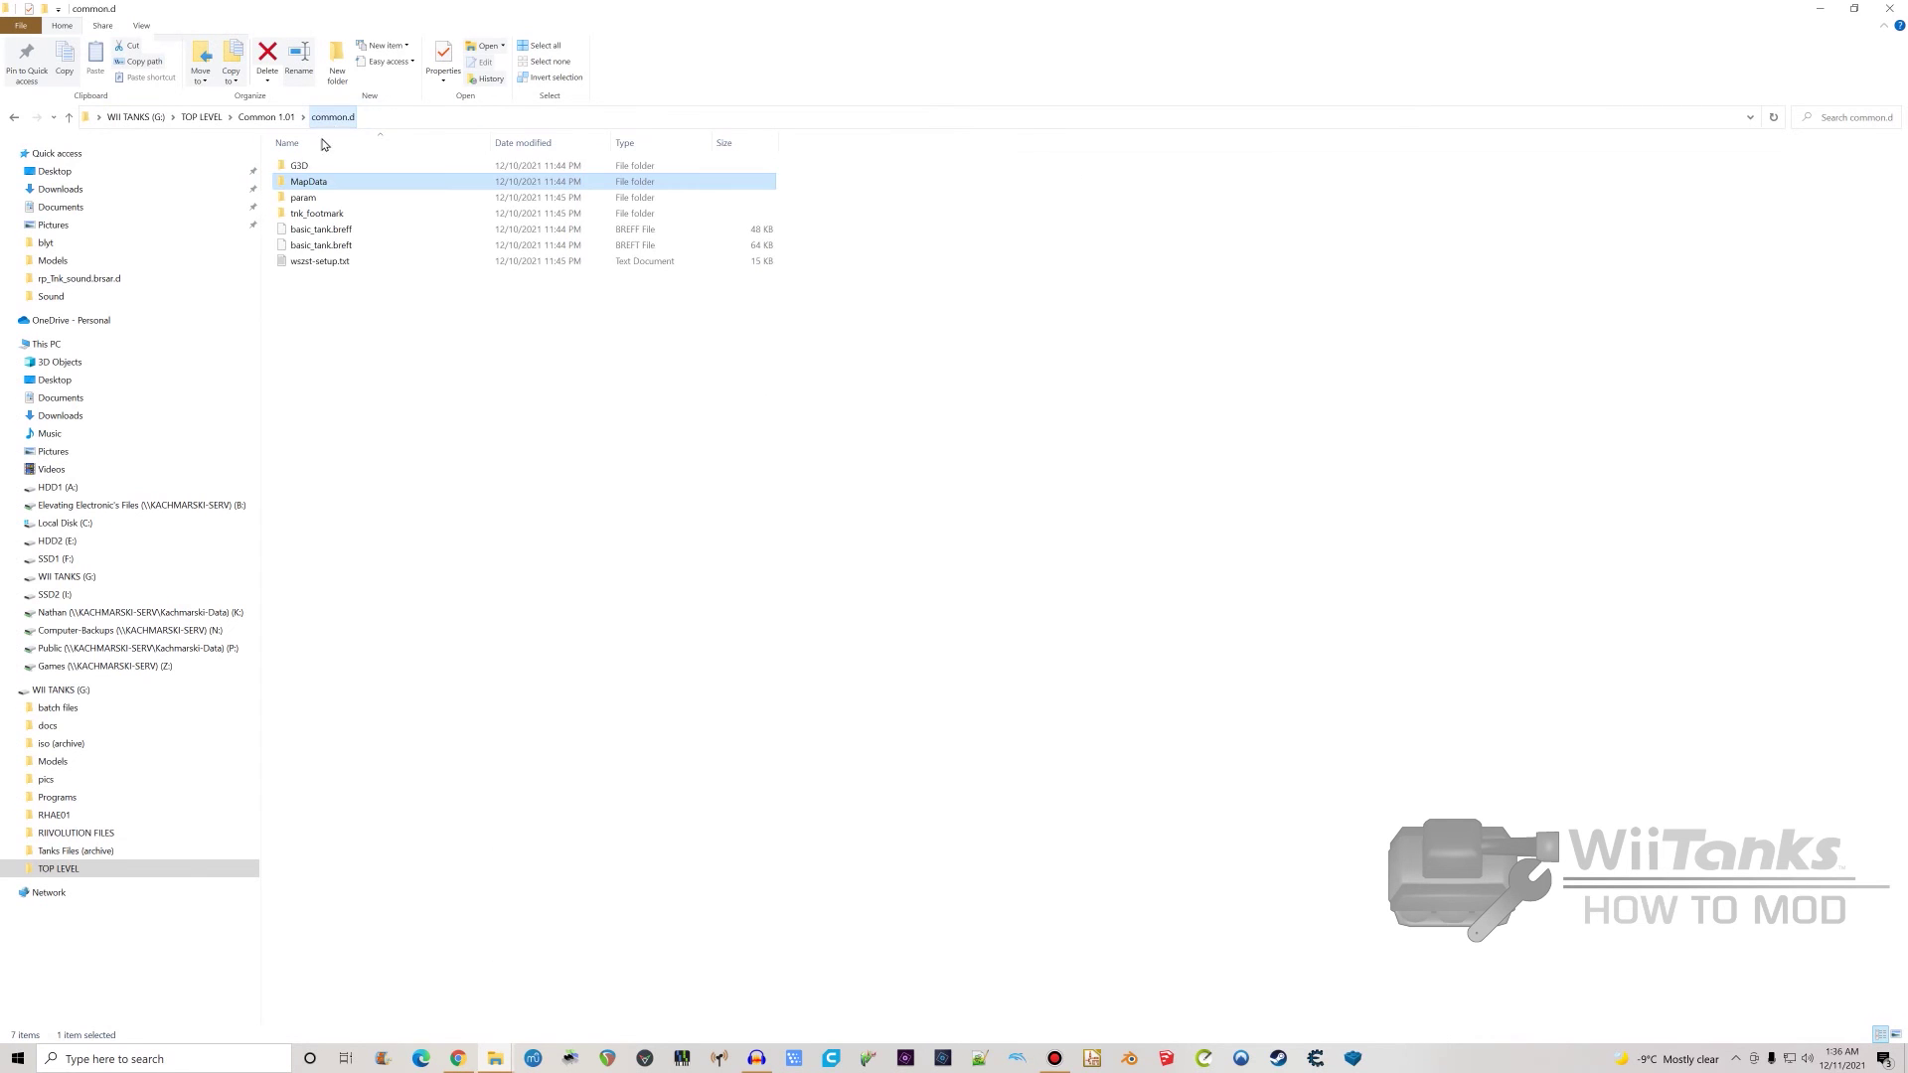
double_click(318, 158)
click(331, 117)
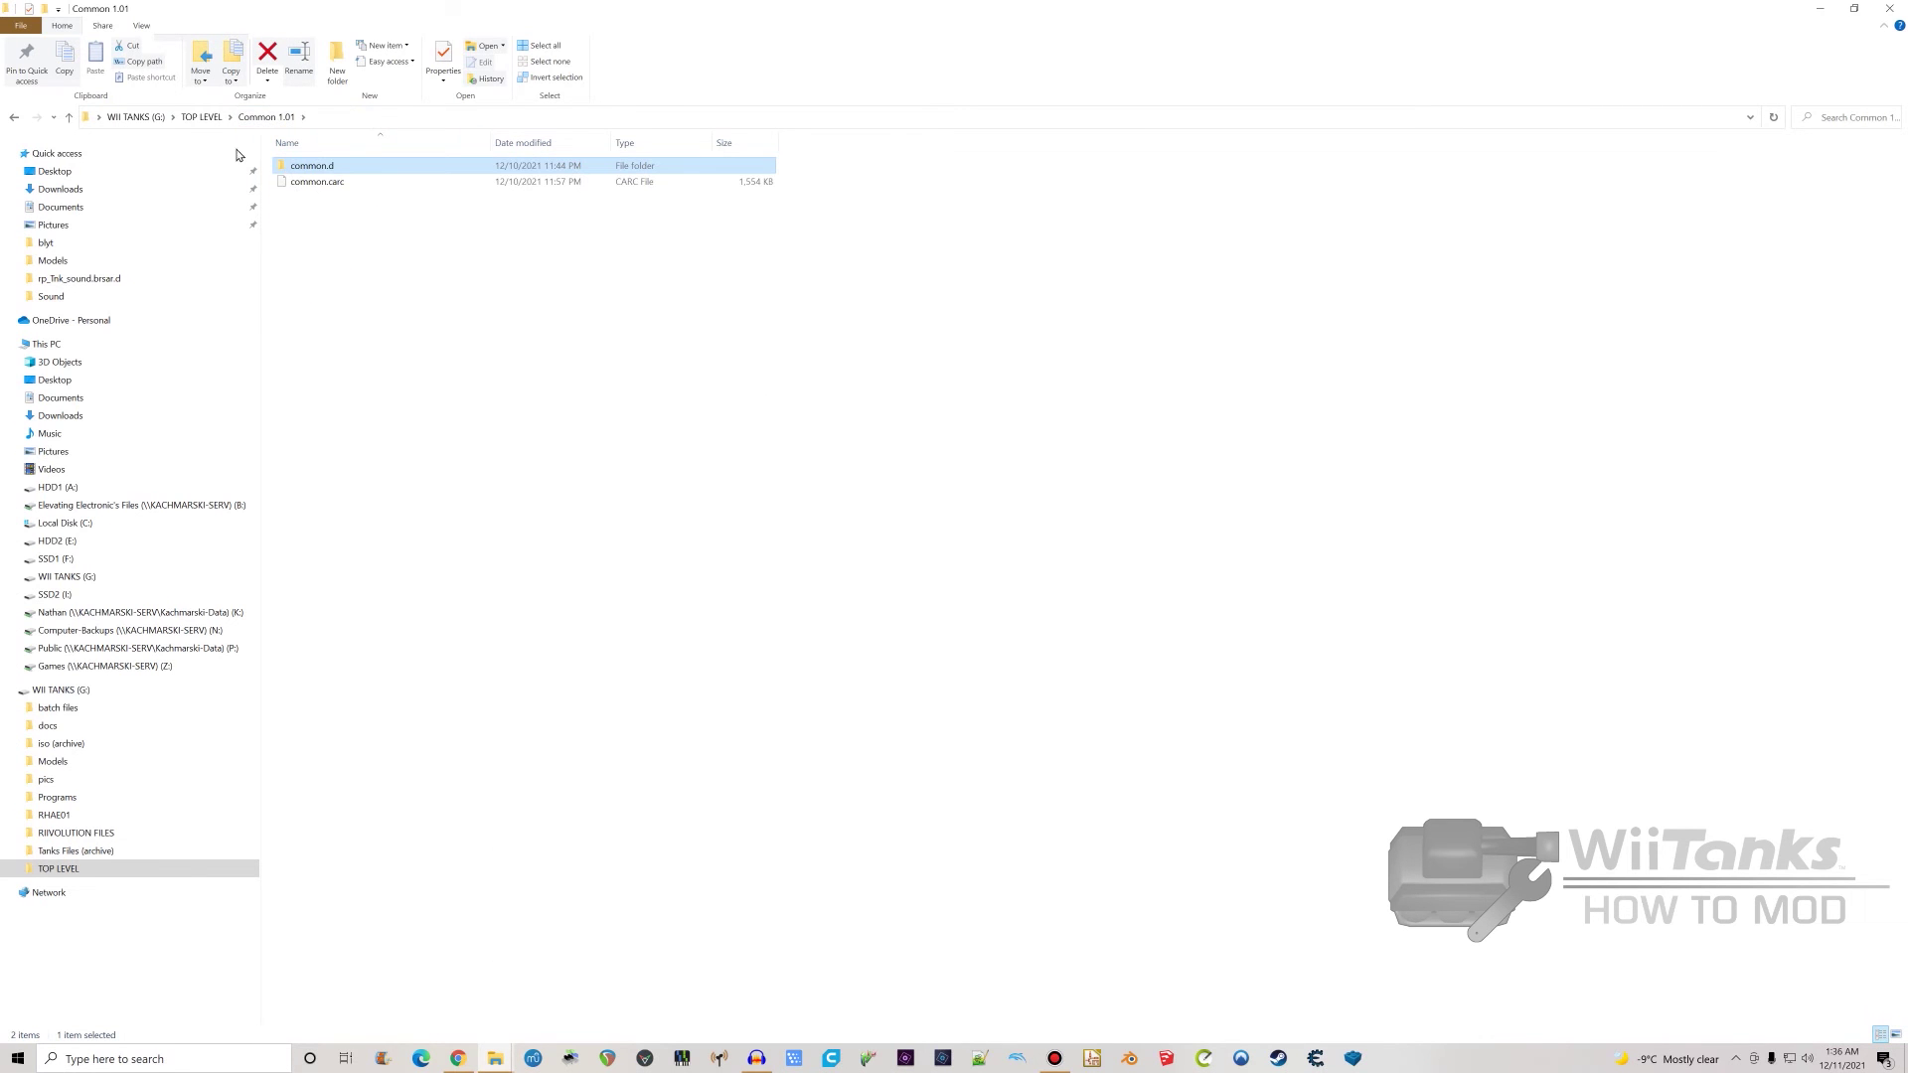
- Go back up through TOP LEVEL to the WII TANKS drive root
click(205, 119)
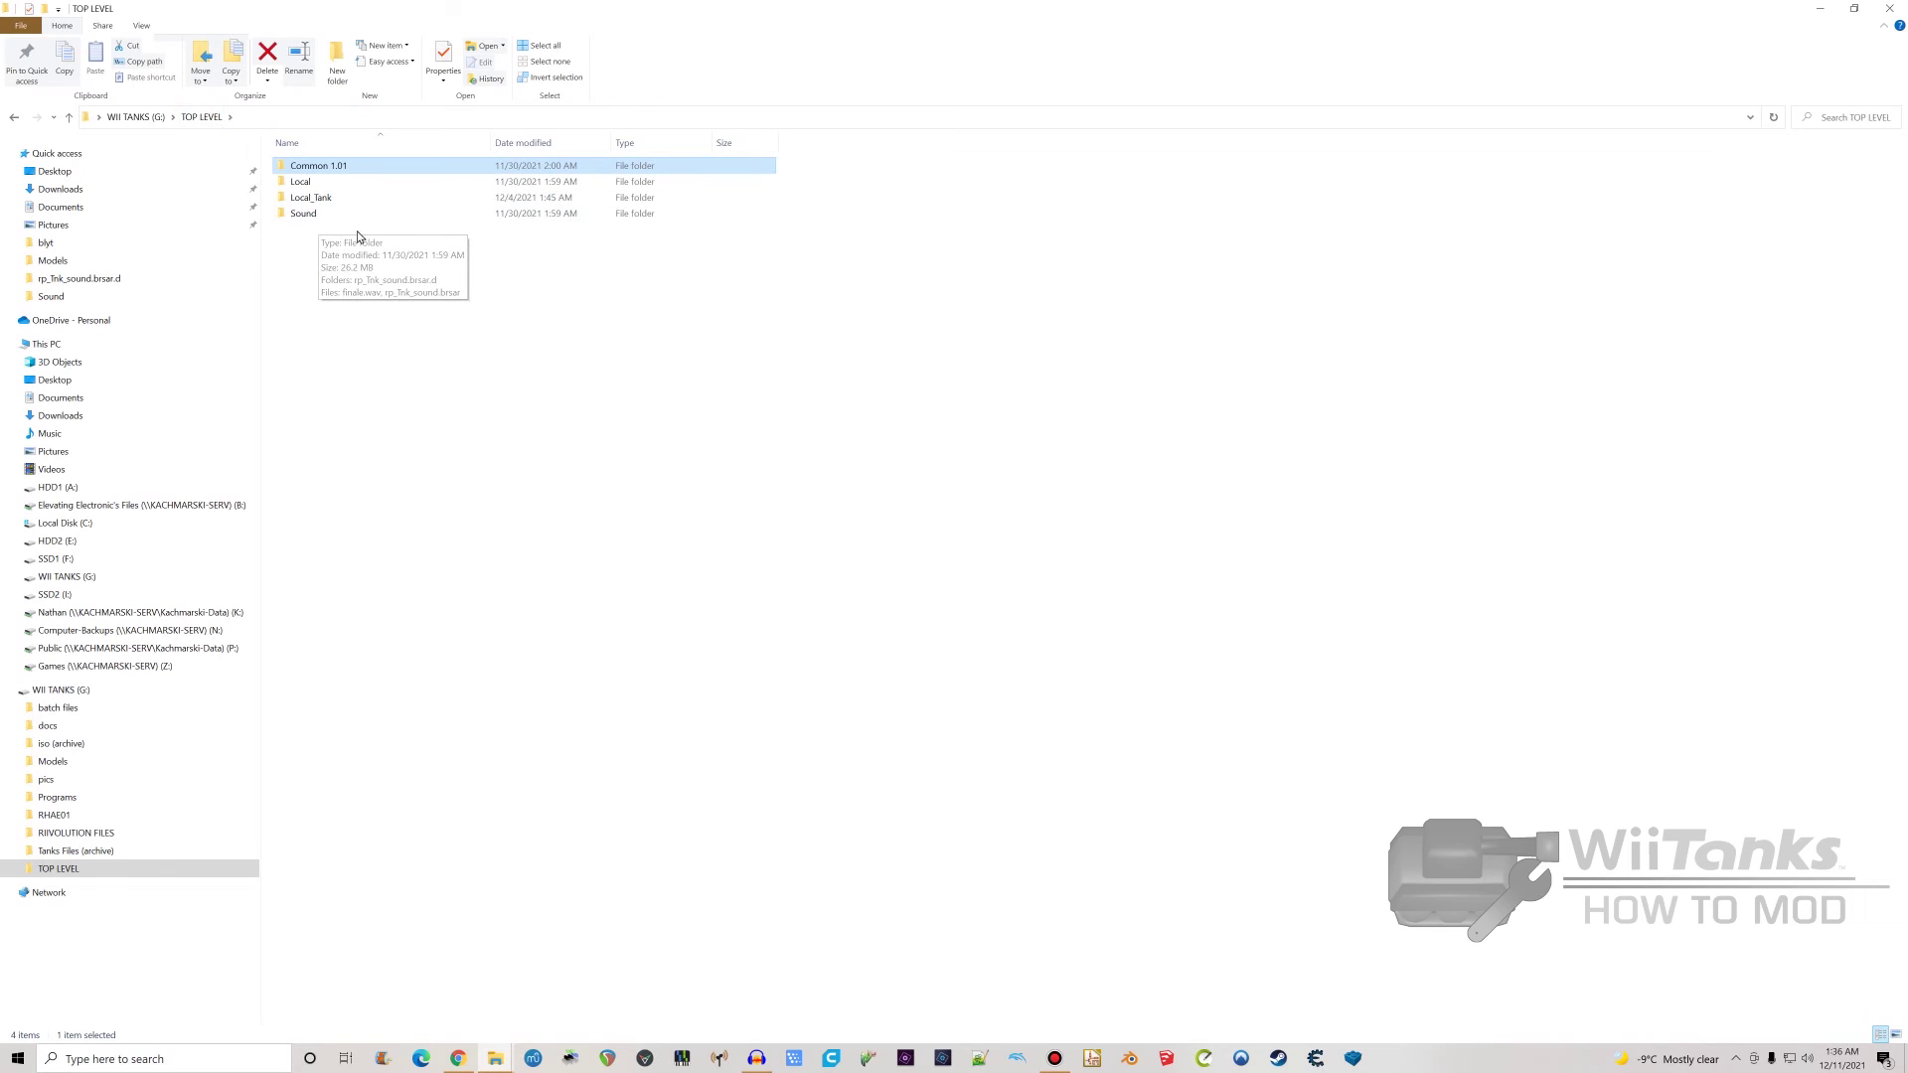
click(561, 404)
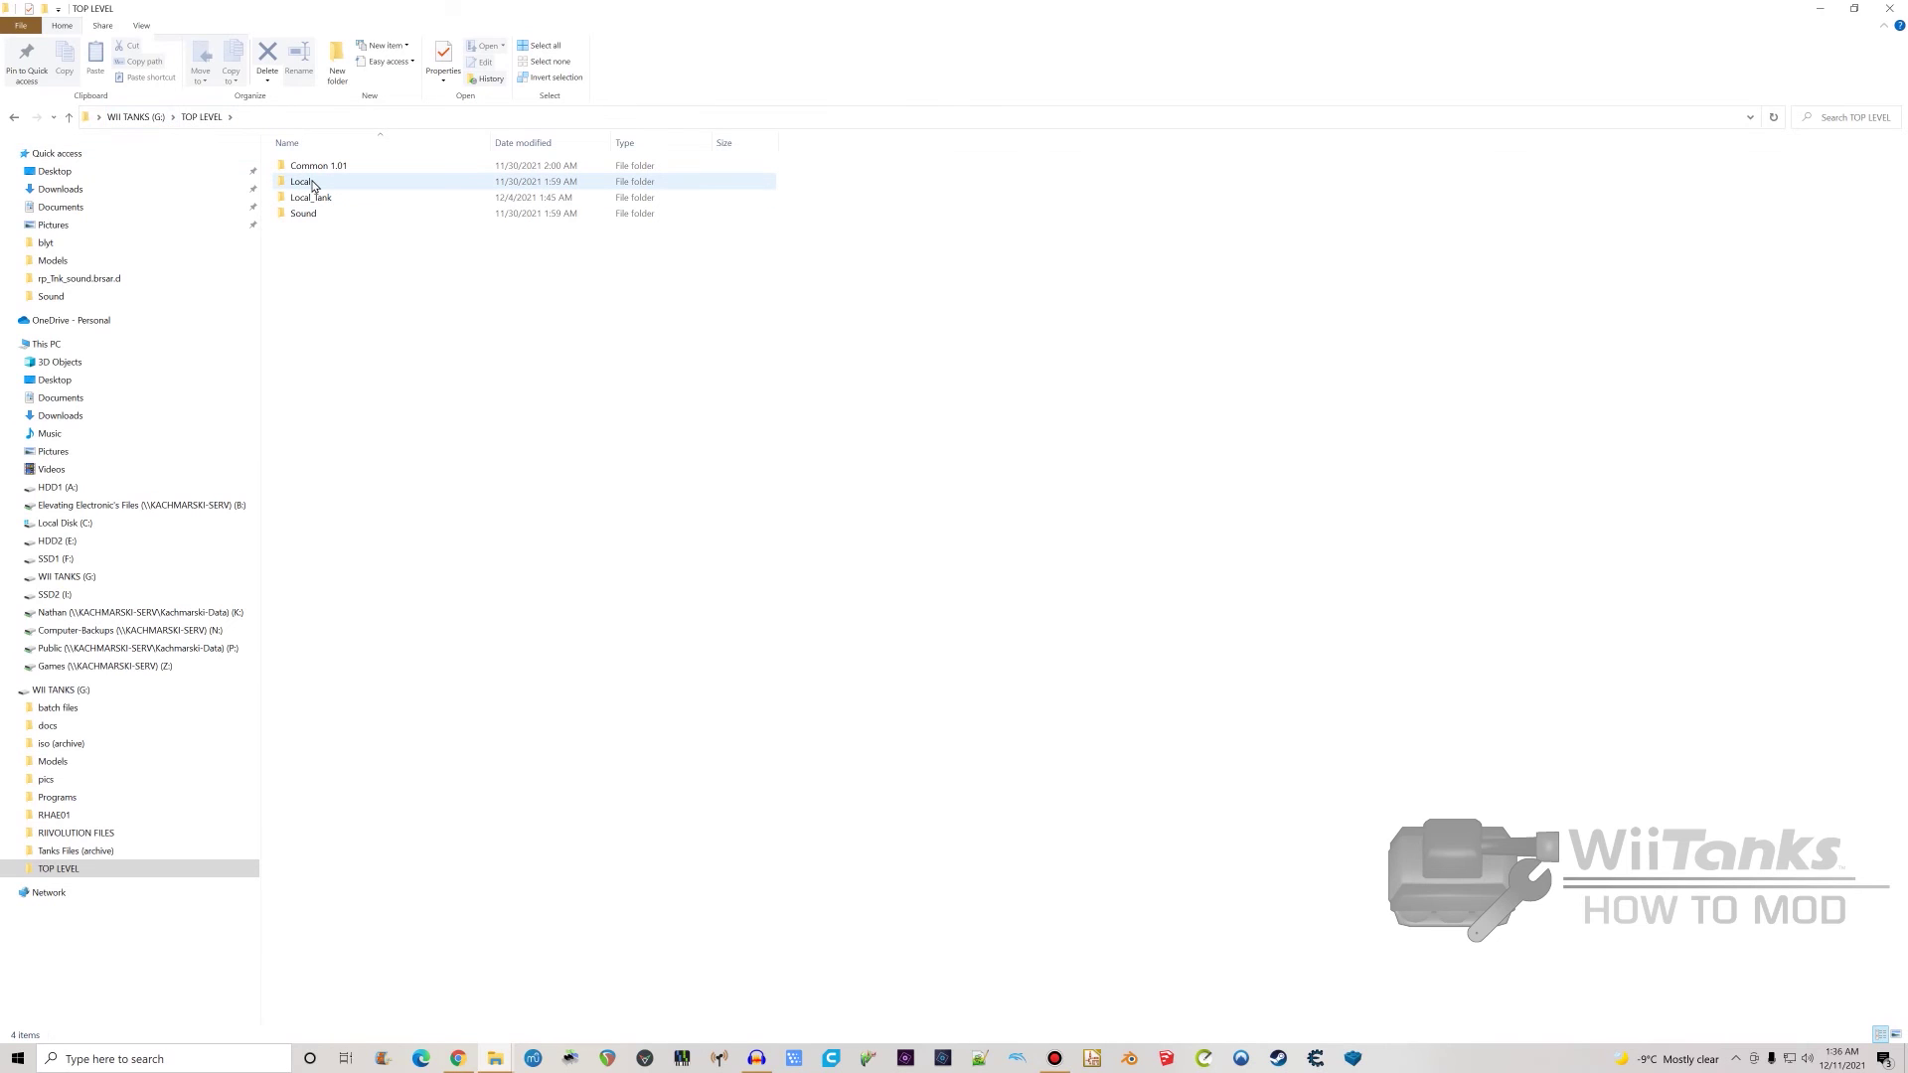
click(135, 116)
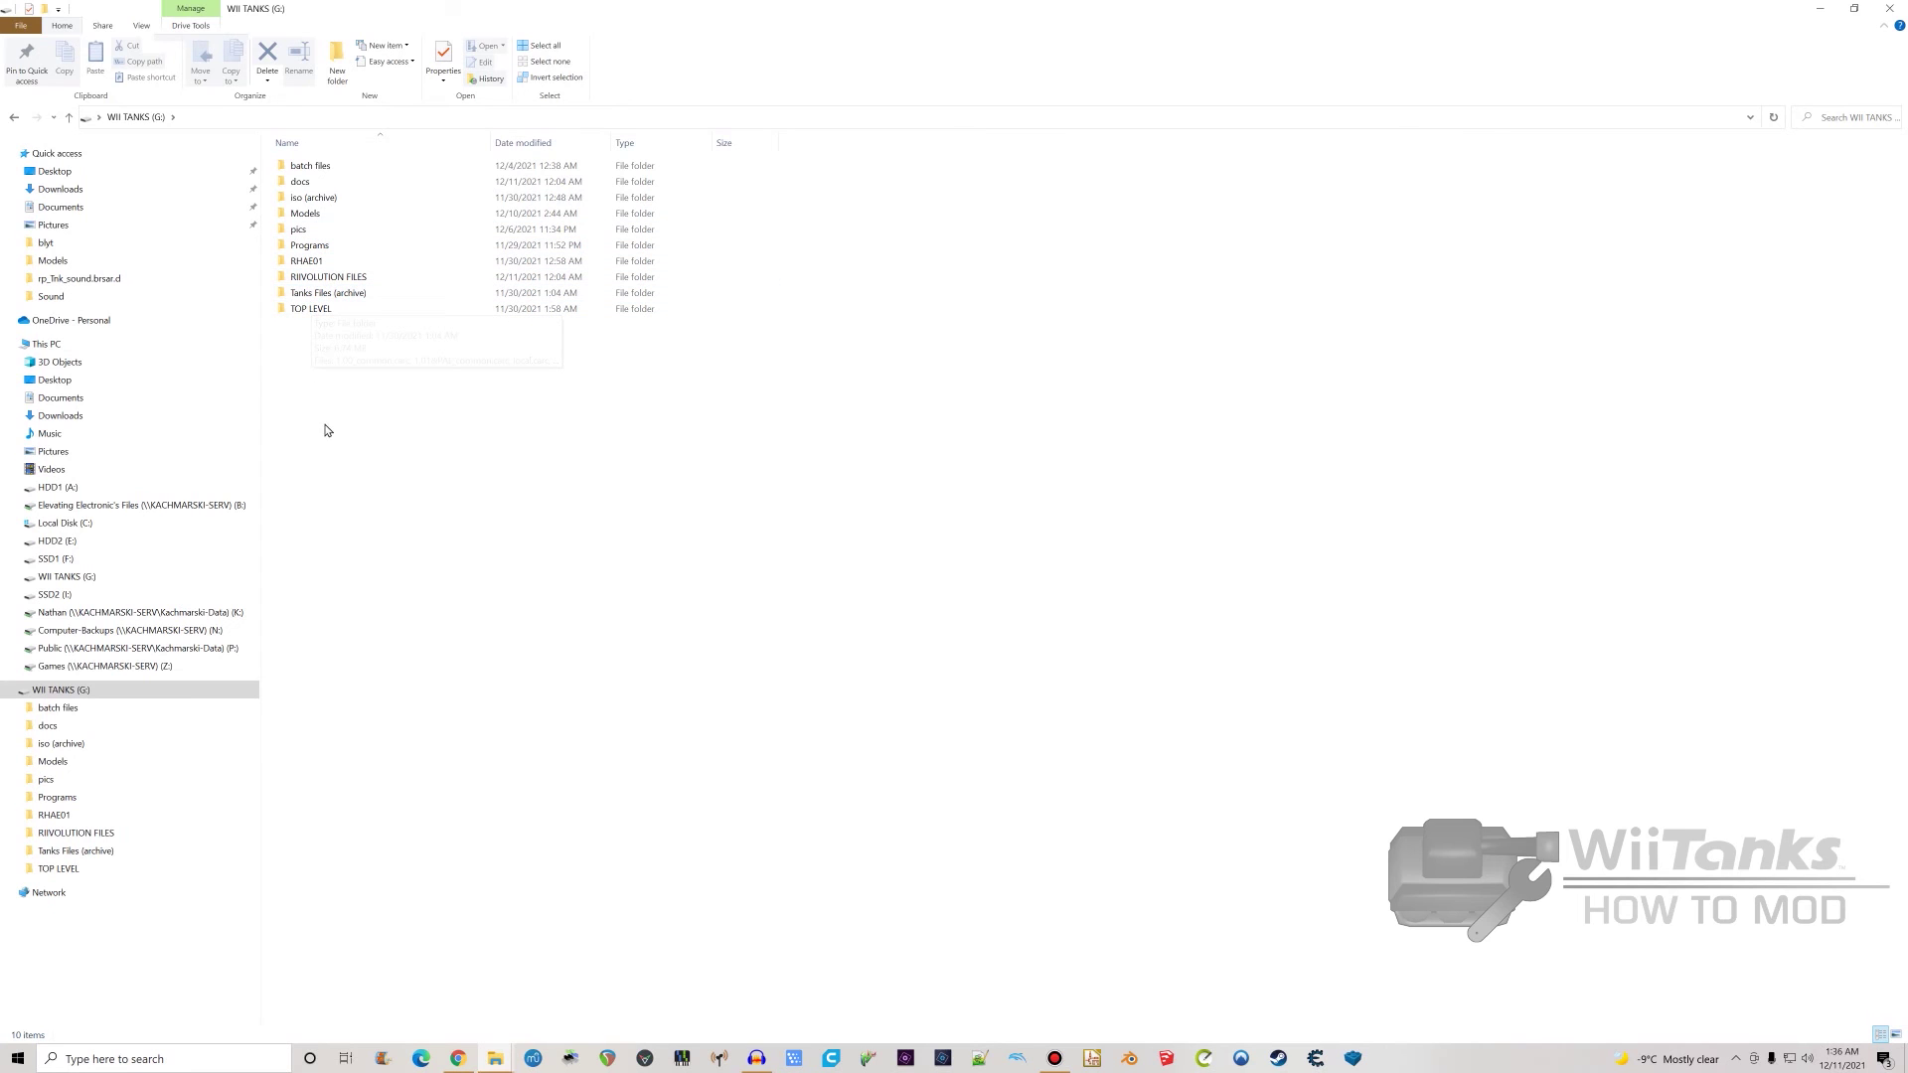
- Check the Models folder and return to the WII TANKS drive root
double_click(305, 216)
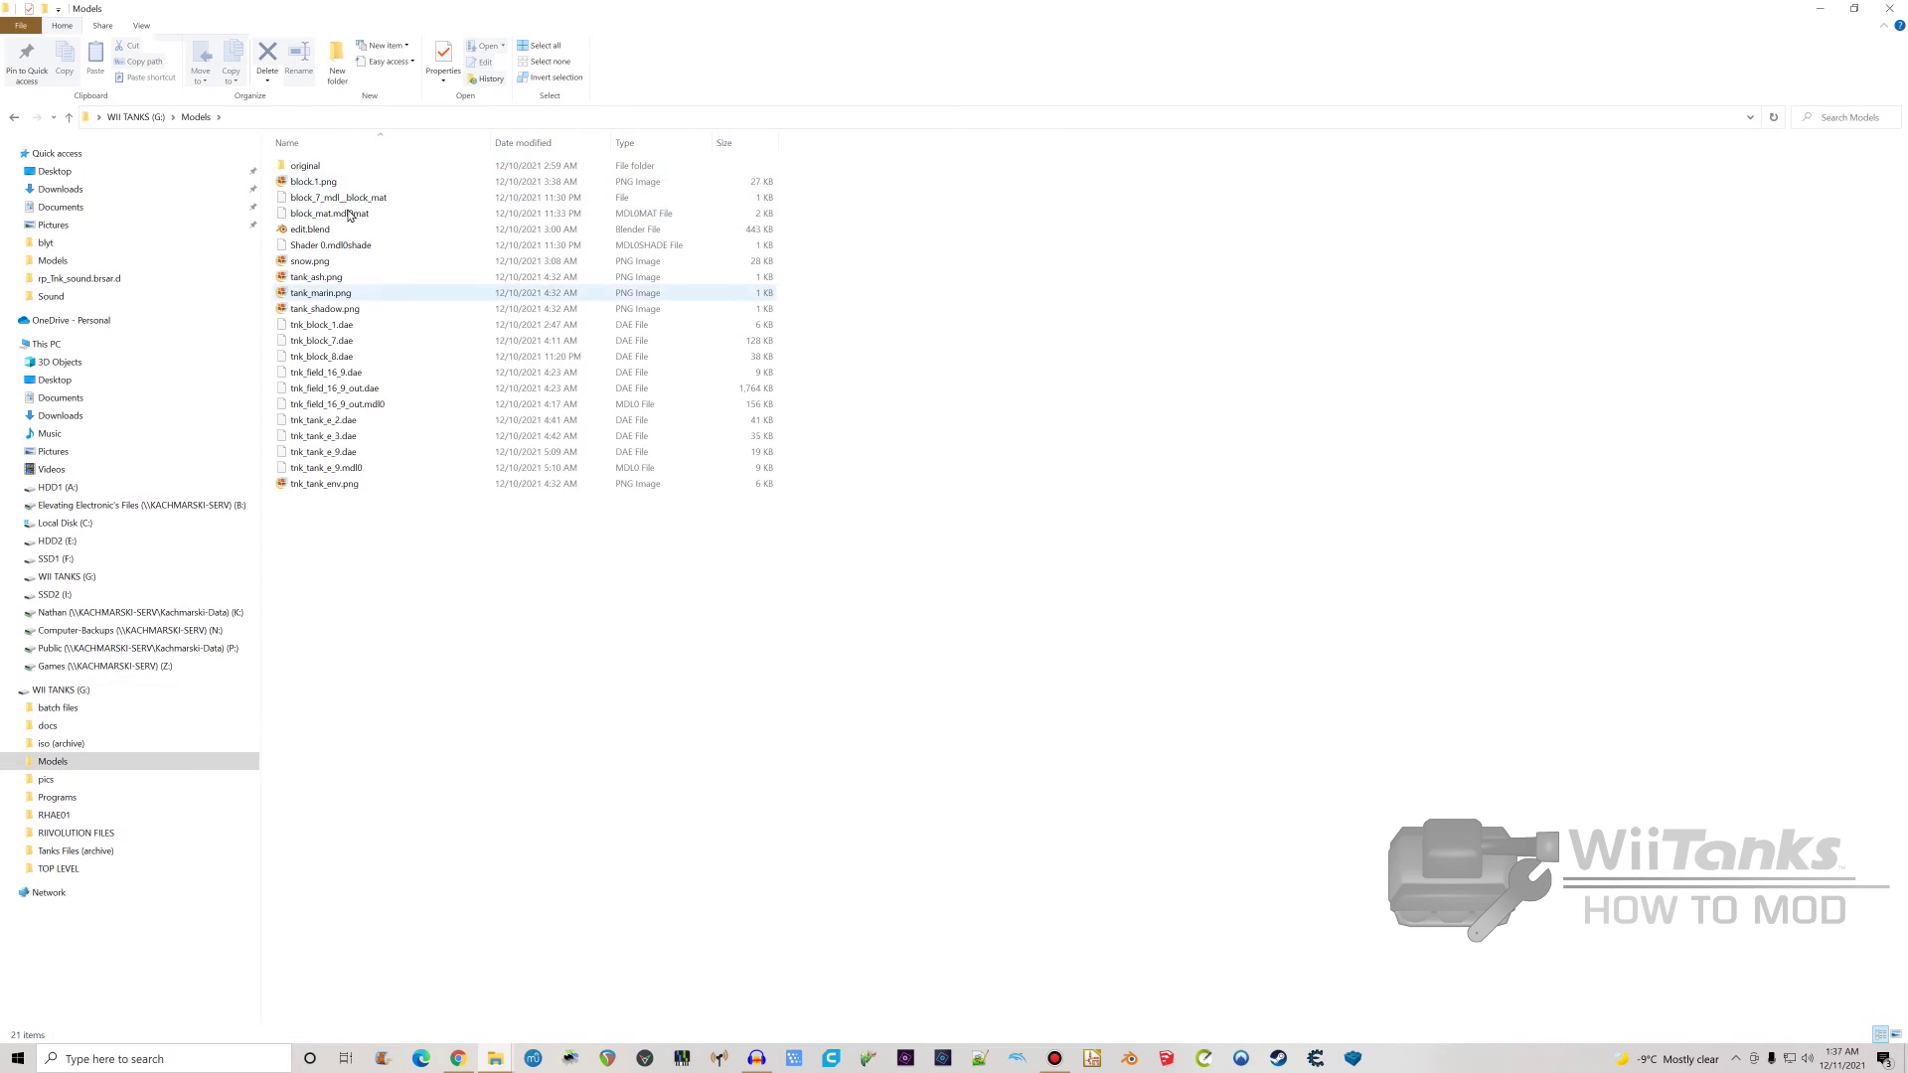
click(134, 117)
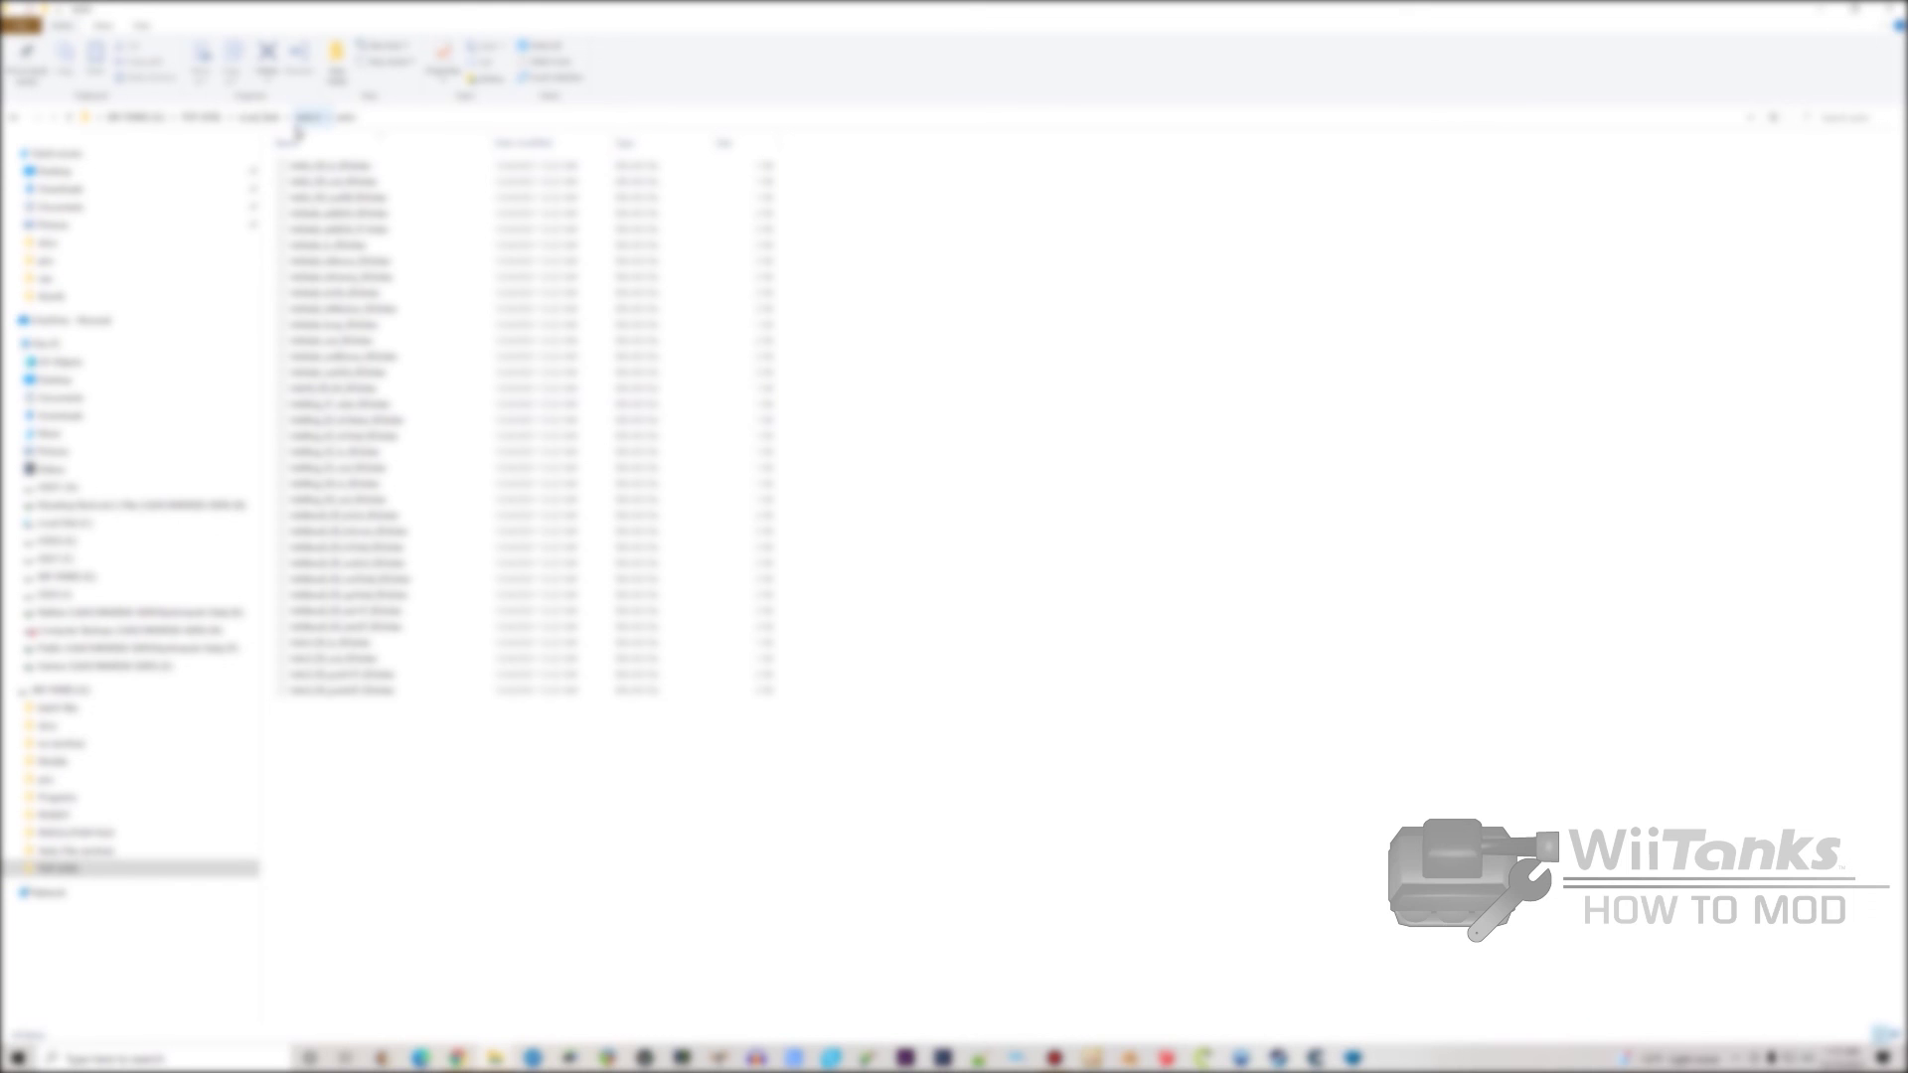
- Move via breadcrumbs to a neighbouring folder with about nine files and begin opening a file
click(308, 117)
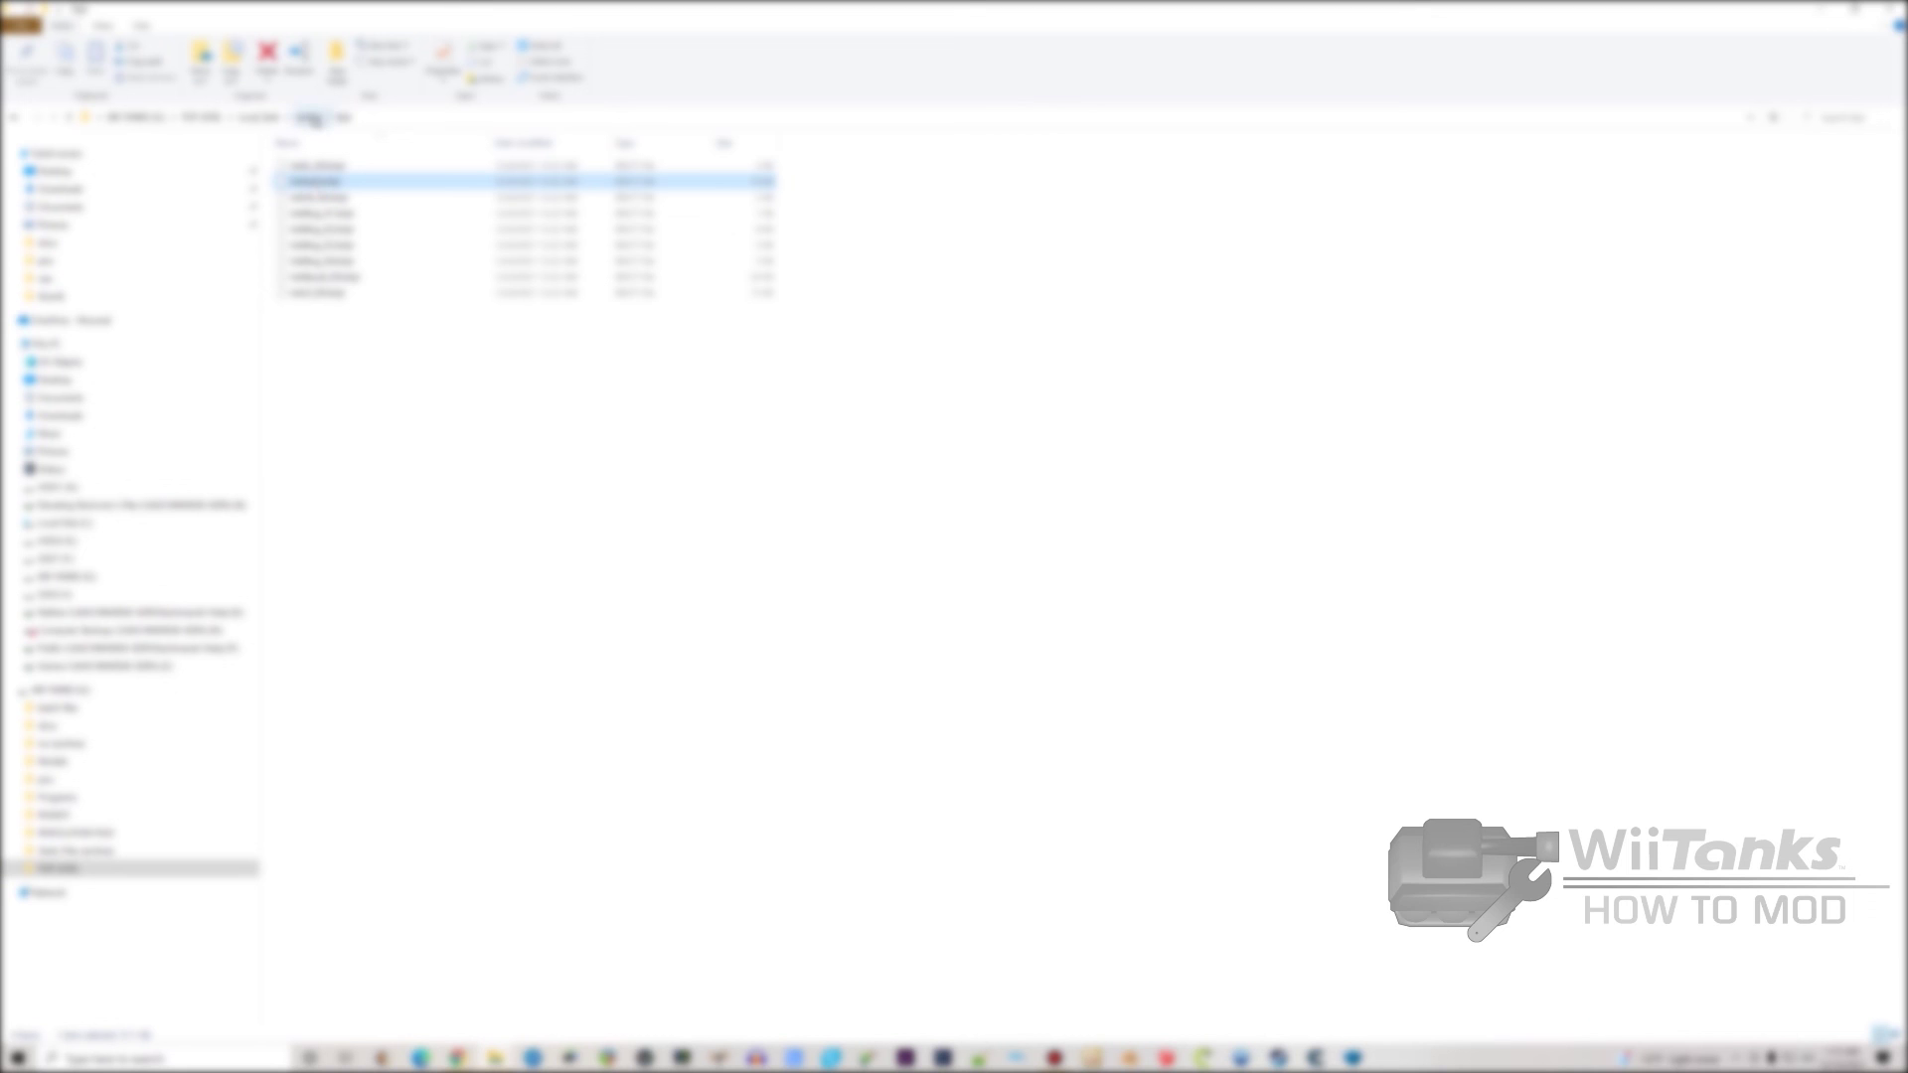
click(309, 120)
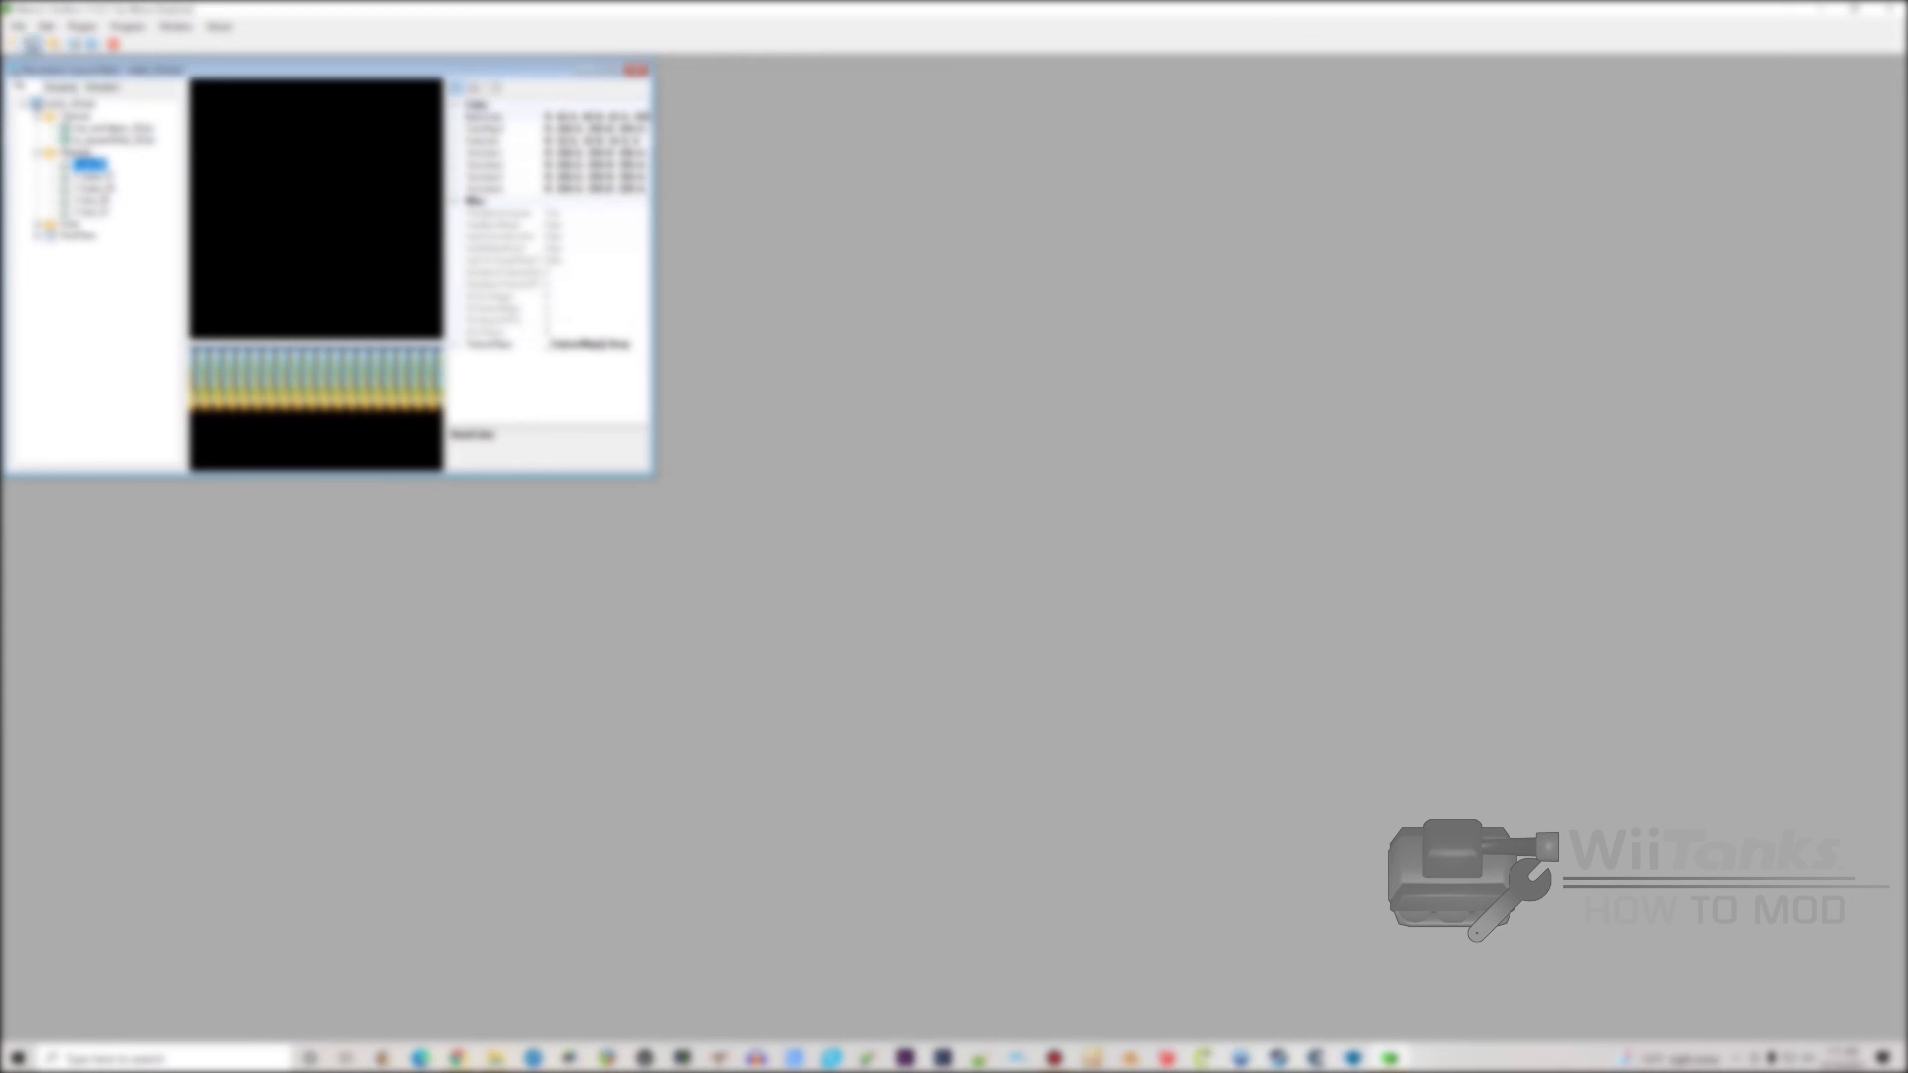
click(127, 27)
- Open a game file from the TOP LEVEL subfolder in BrawlCrate and dismiss the resulting error
click(194, 91)
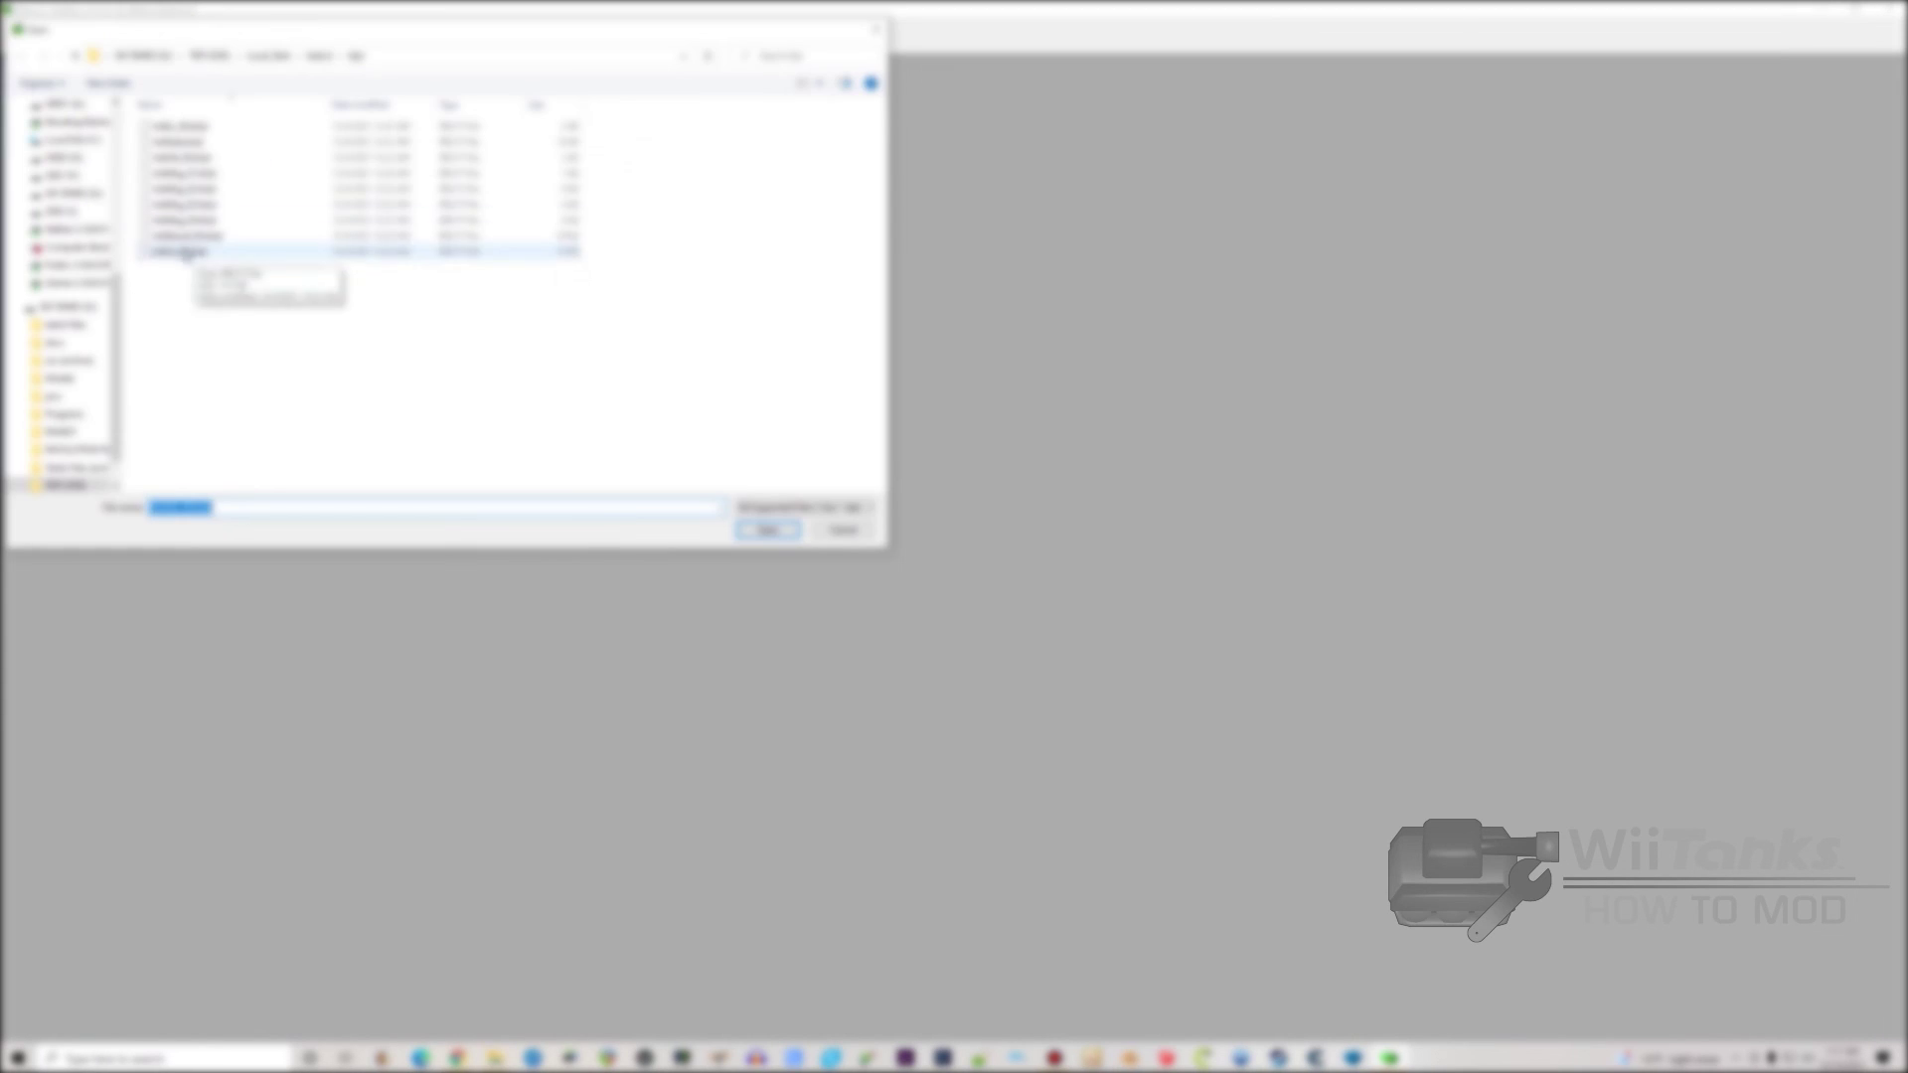
double_click(172, 247)
click(1007, 584)
- Retry File > Open on another file, which again produces an error message
click(836, 567)
click(19, 27)
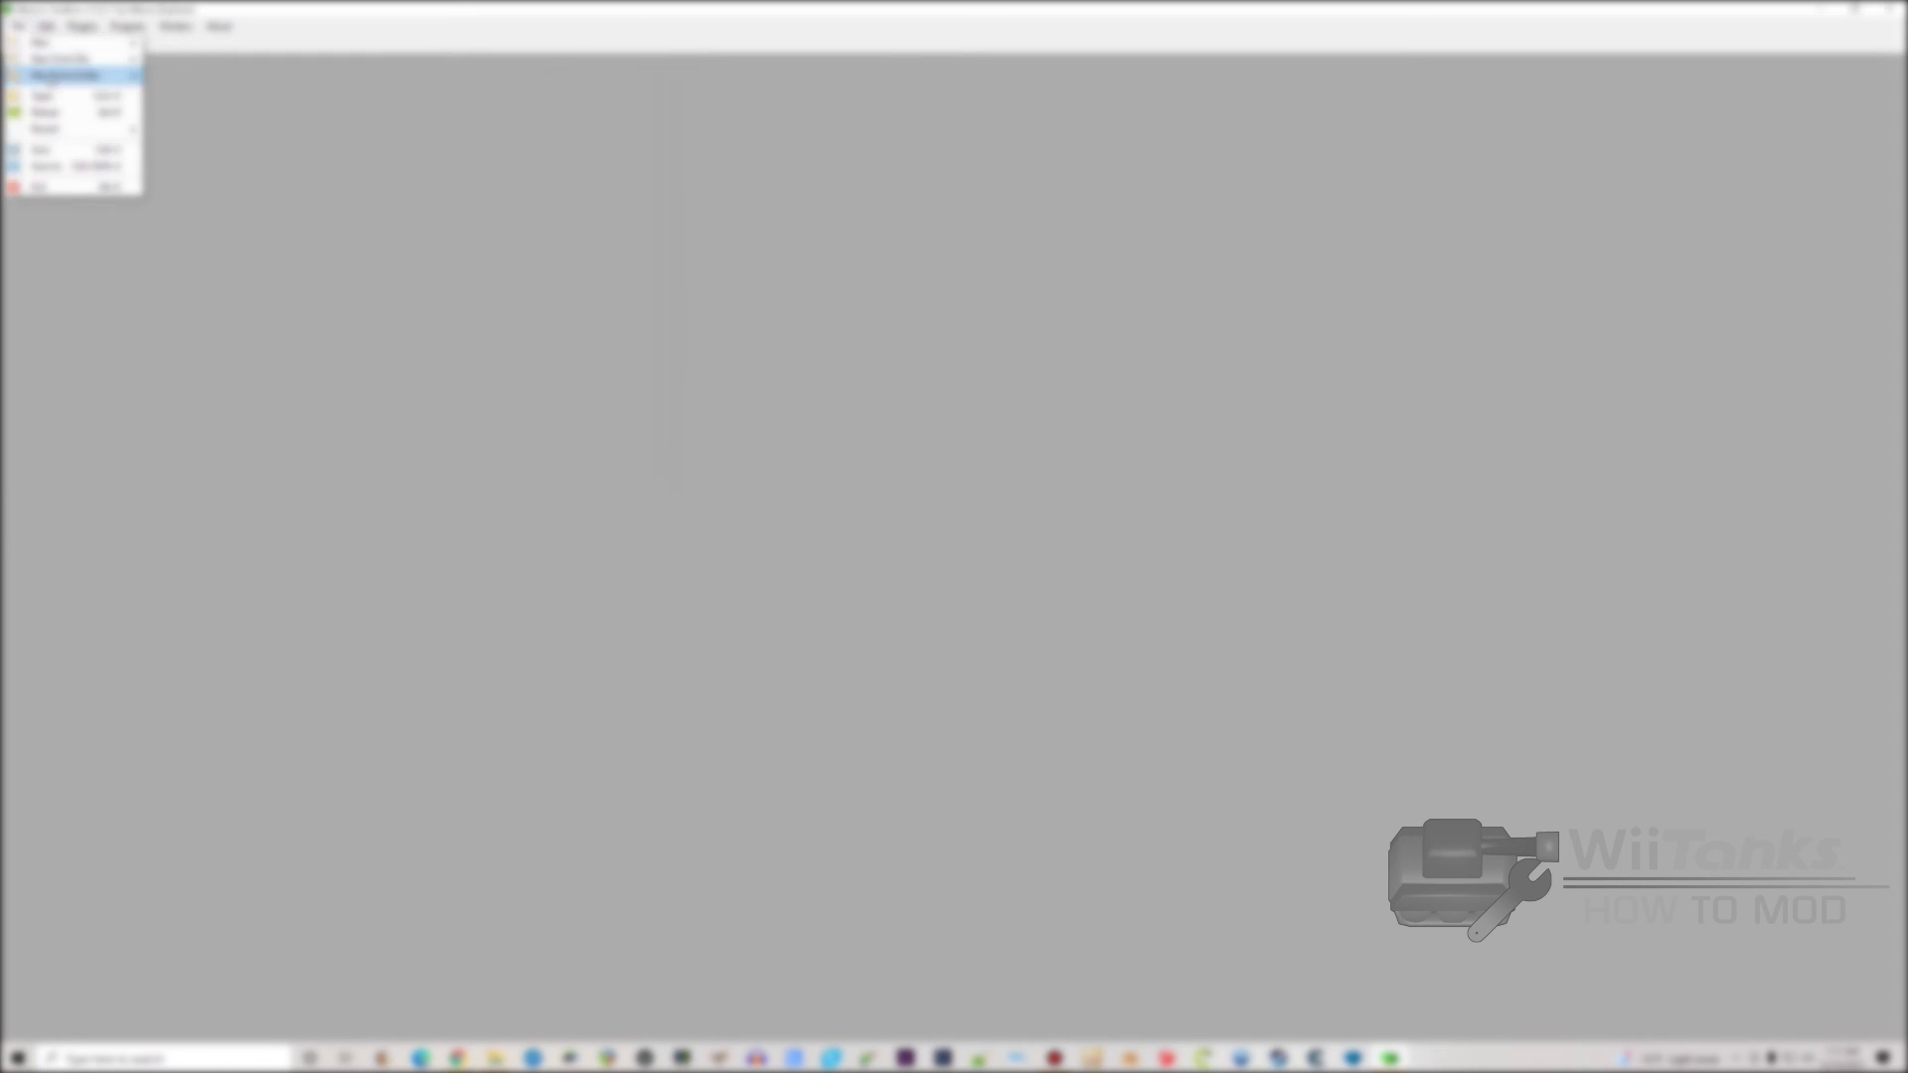
click(60, 71)
double_click(213, 137)
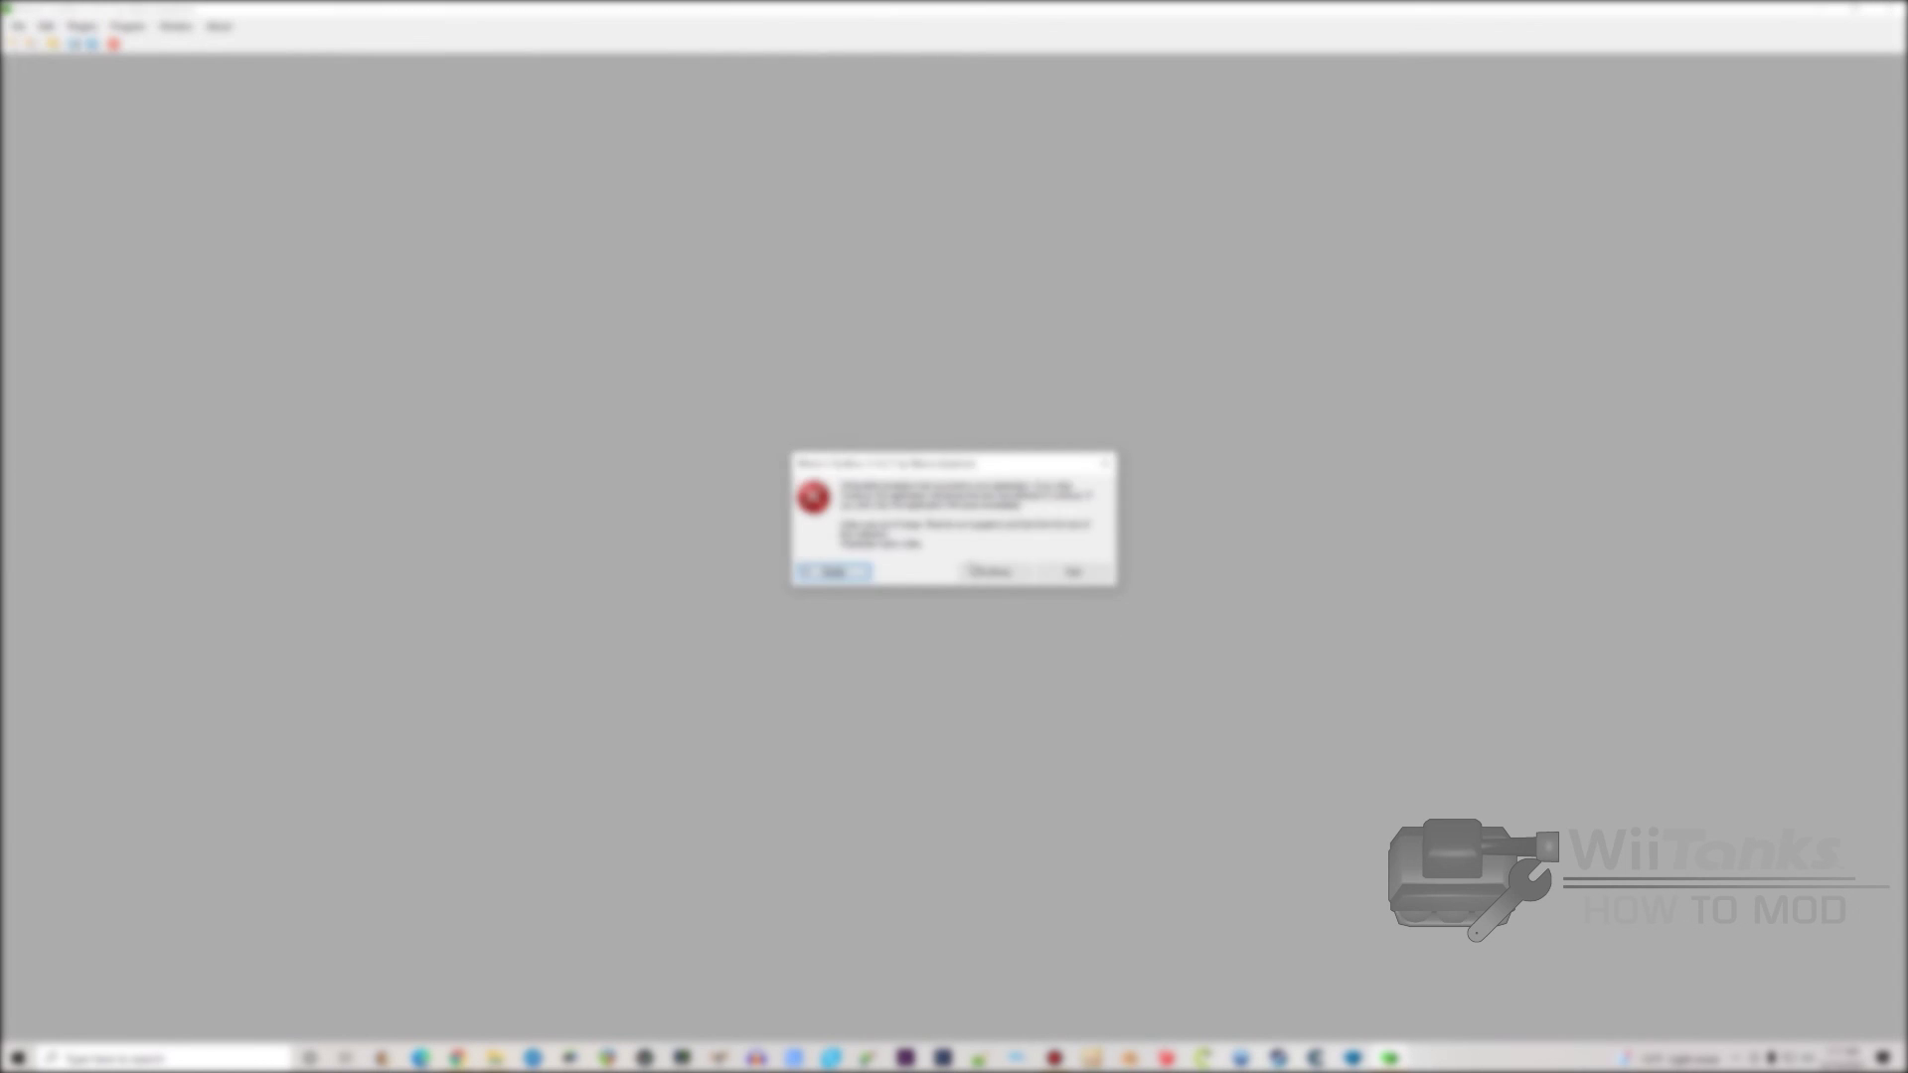